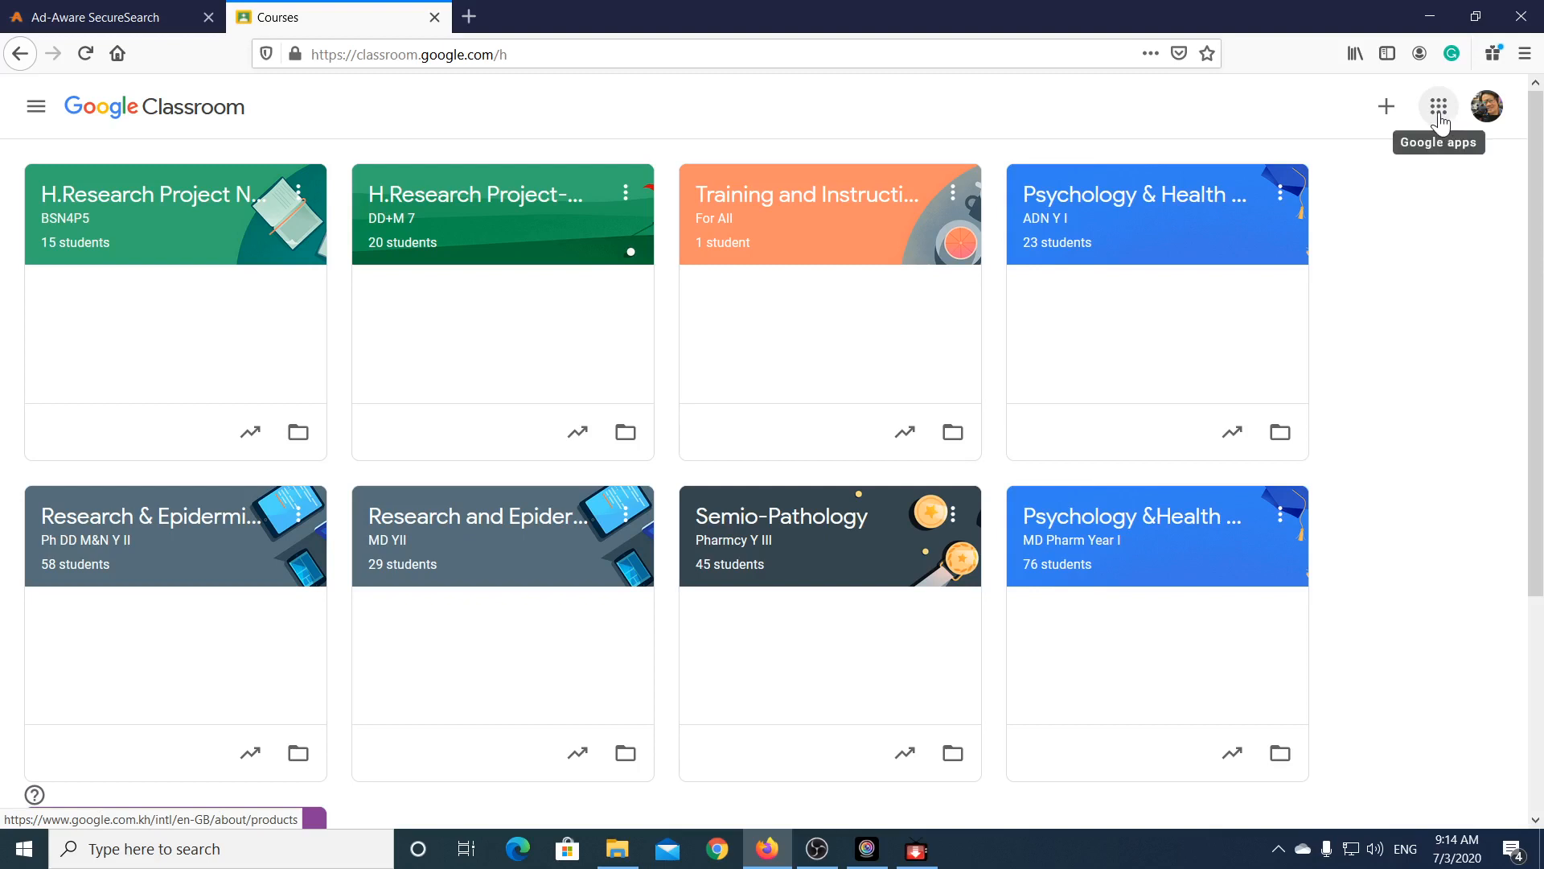
Step: Go from Google Classroom to Google Drive and create a new Google Forms form
click(1439, 120)
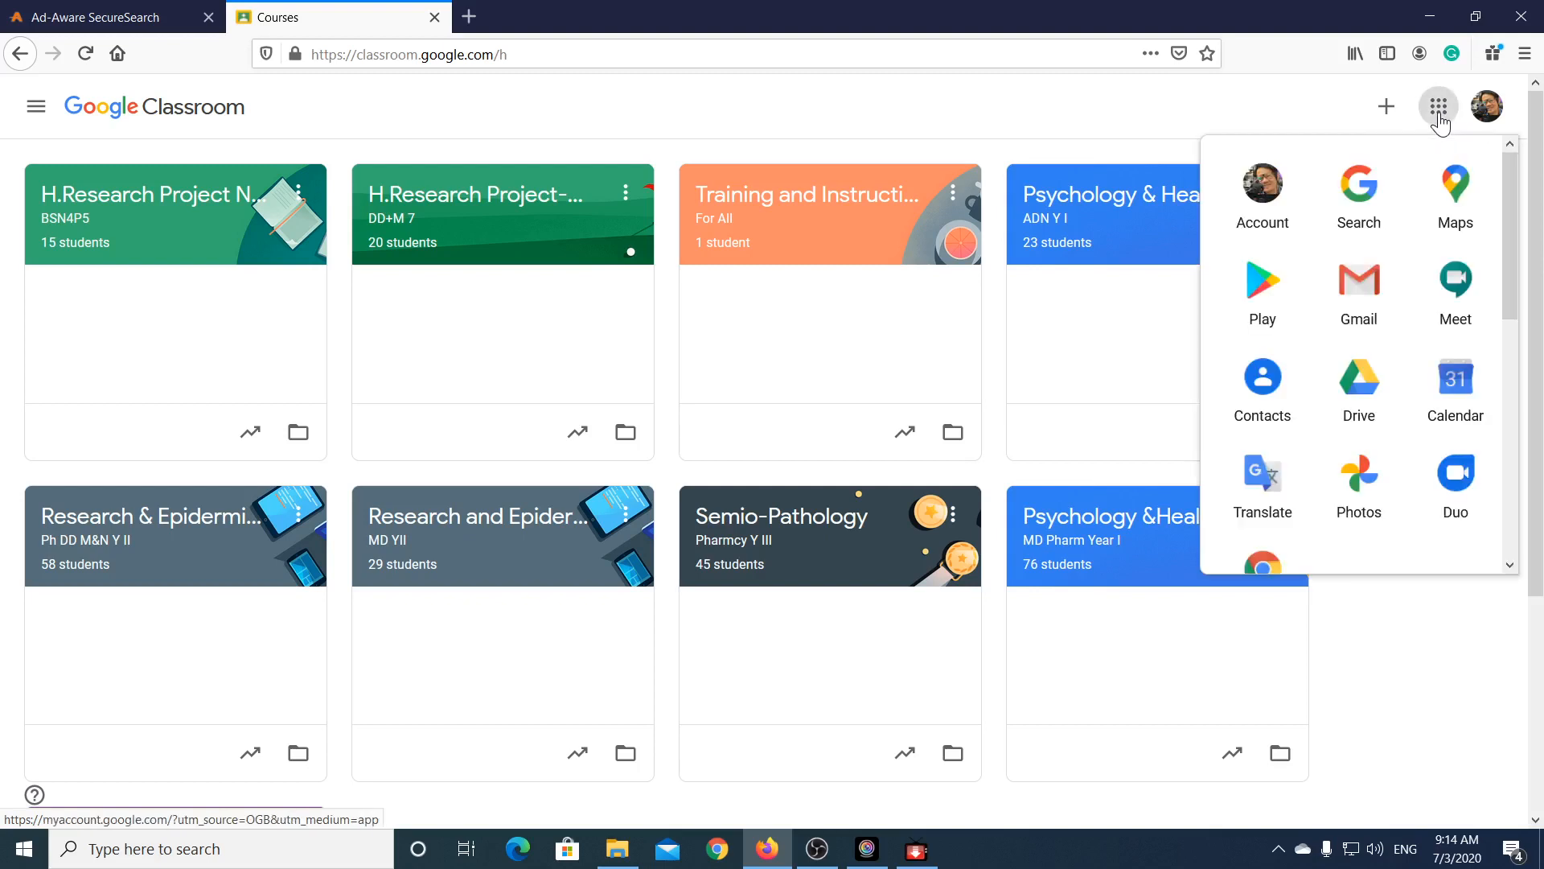
click(1364, 402)
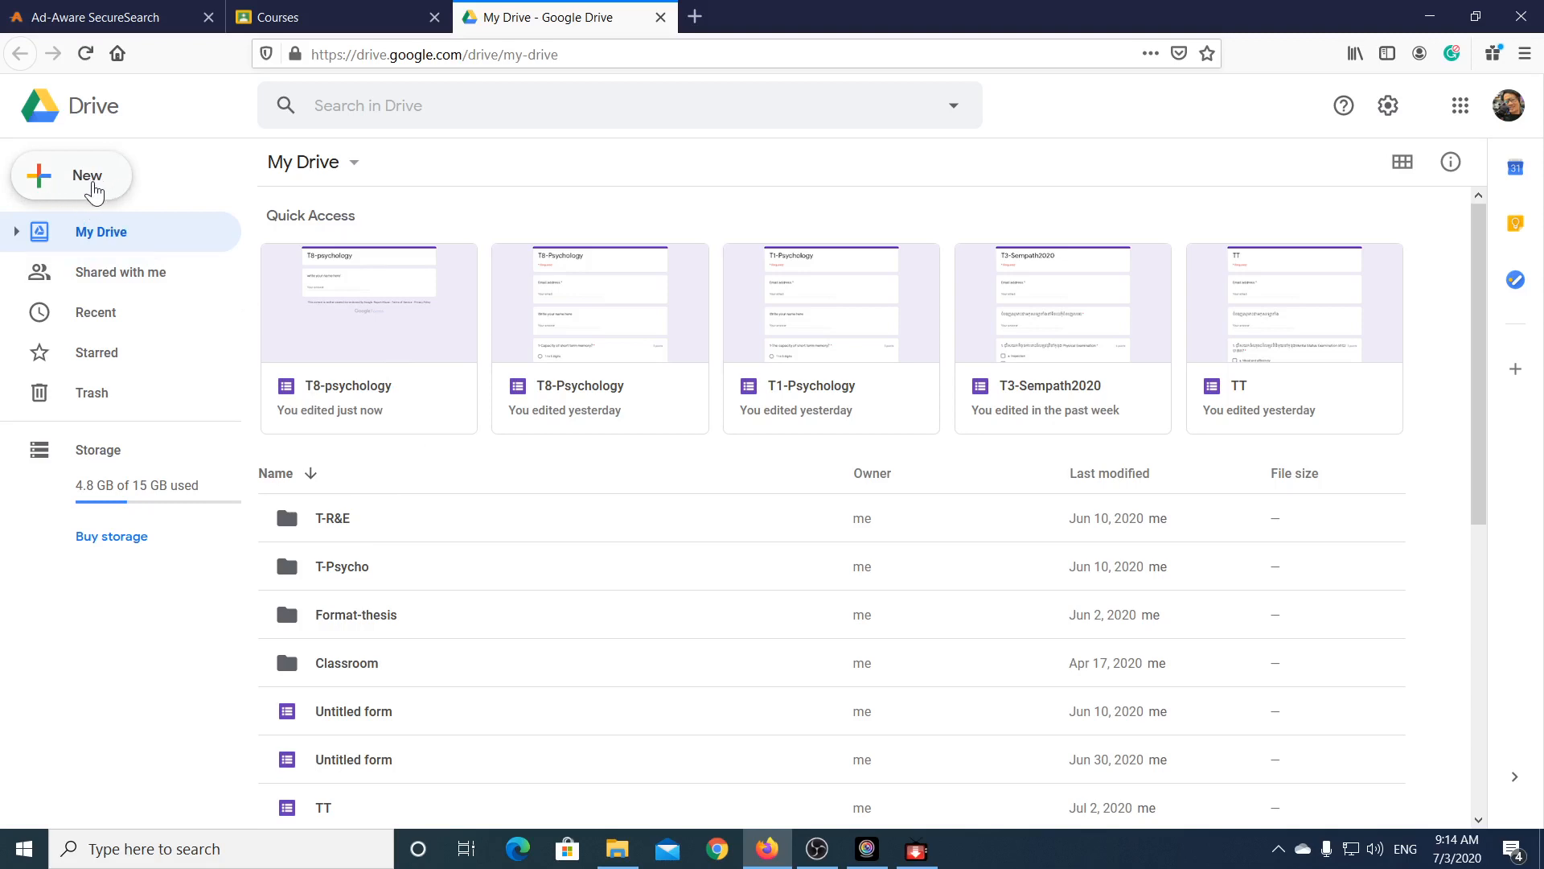
click(95, 189)
mouse_move(101, 414)
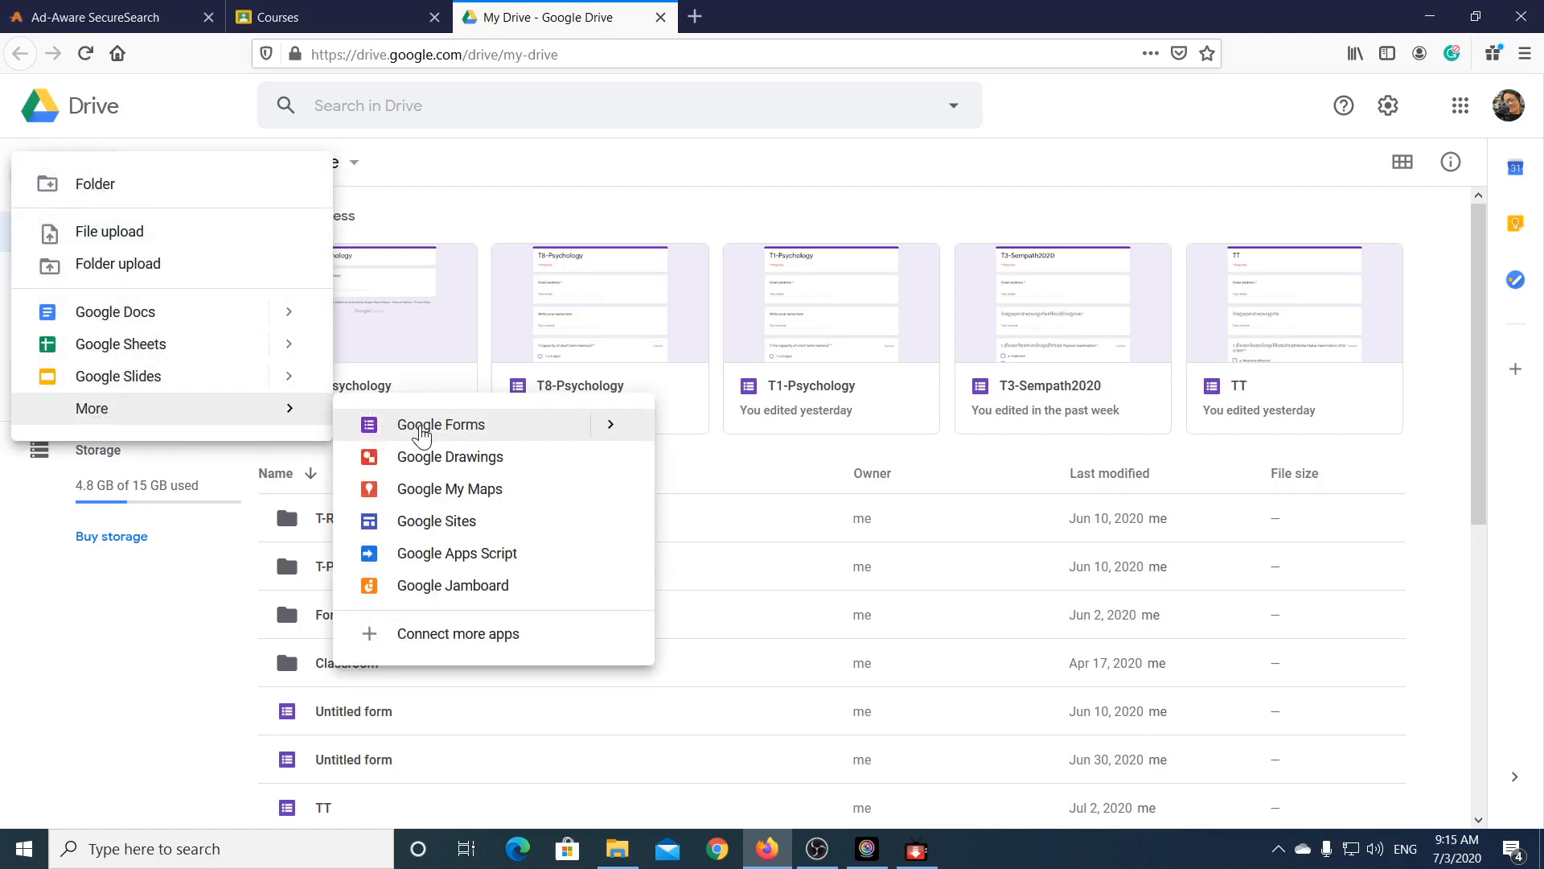
click(421, 435)
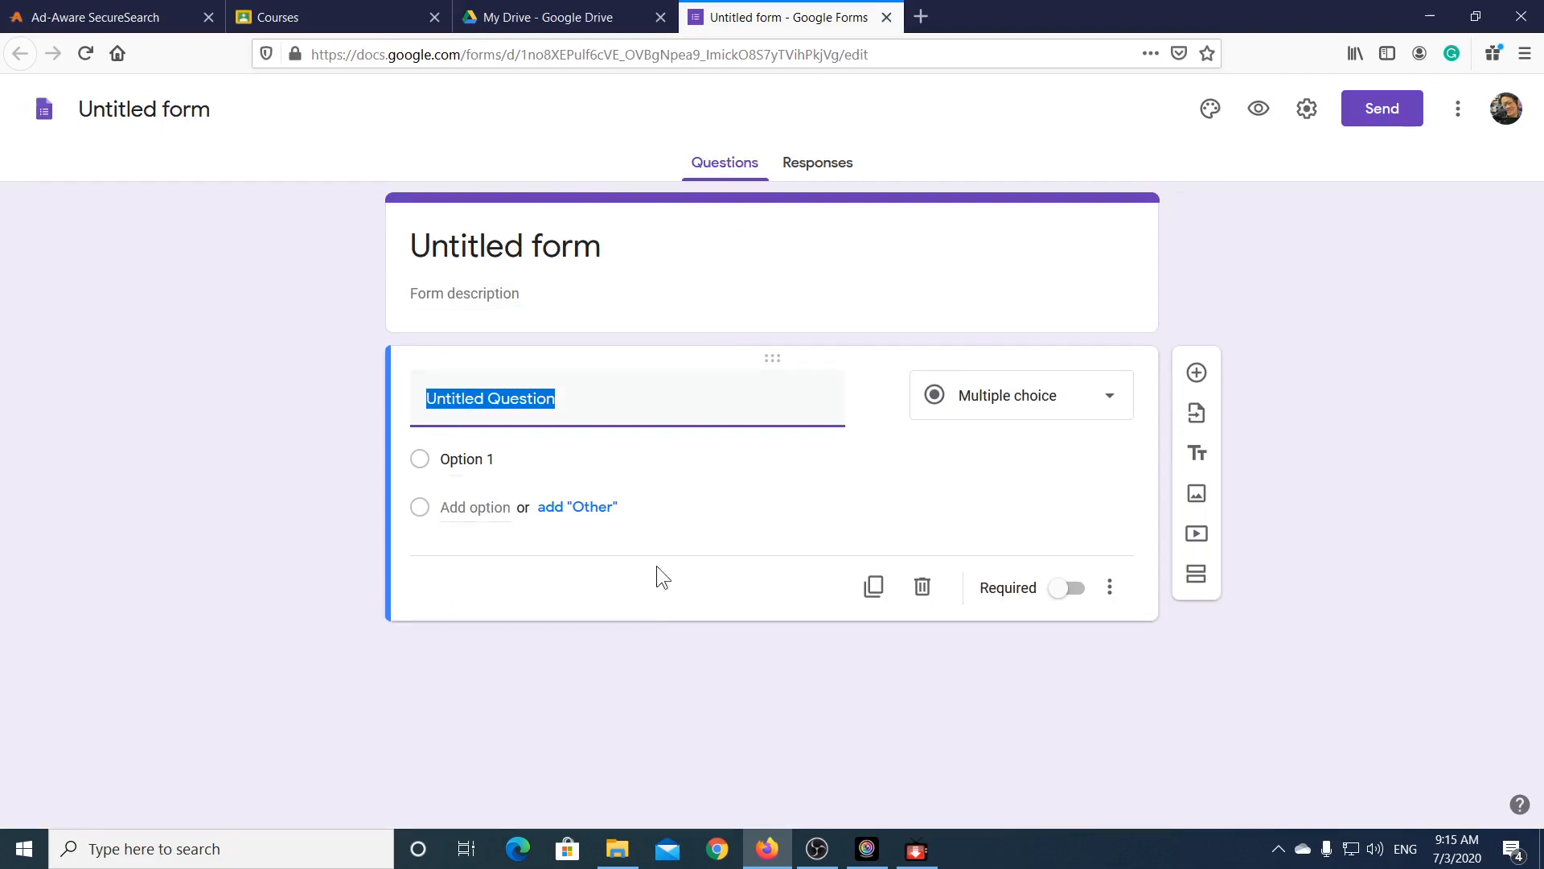
Step: Set the form's title to "T8-Psychology"
click(495, 243)
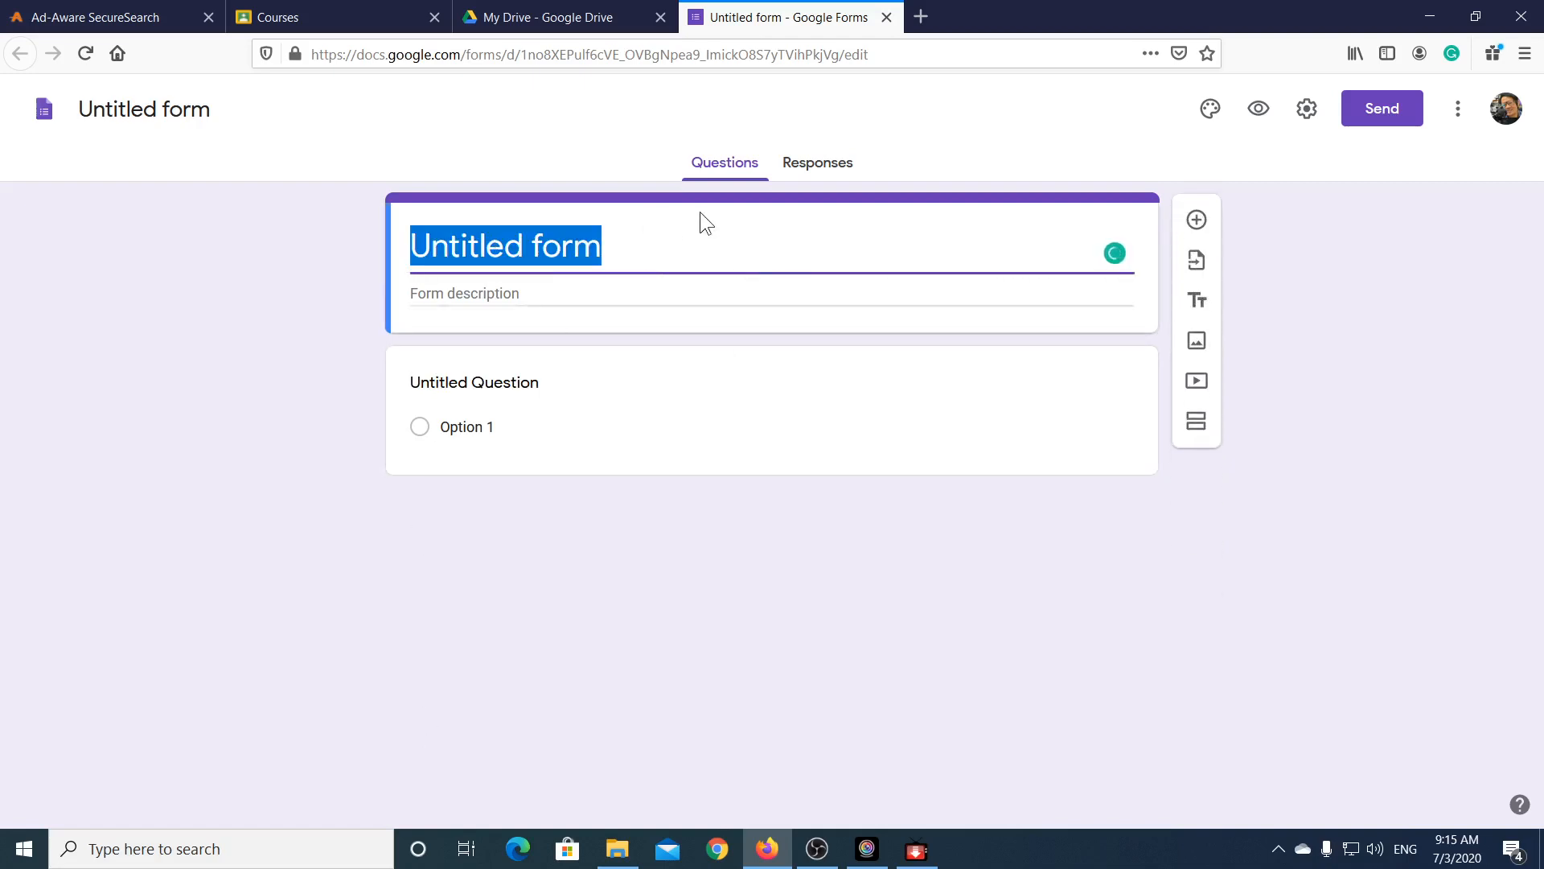
text(T)
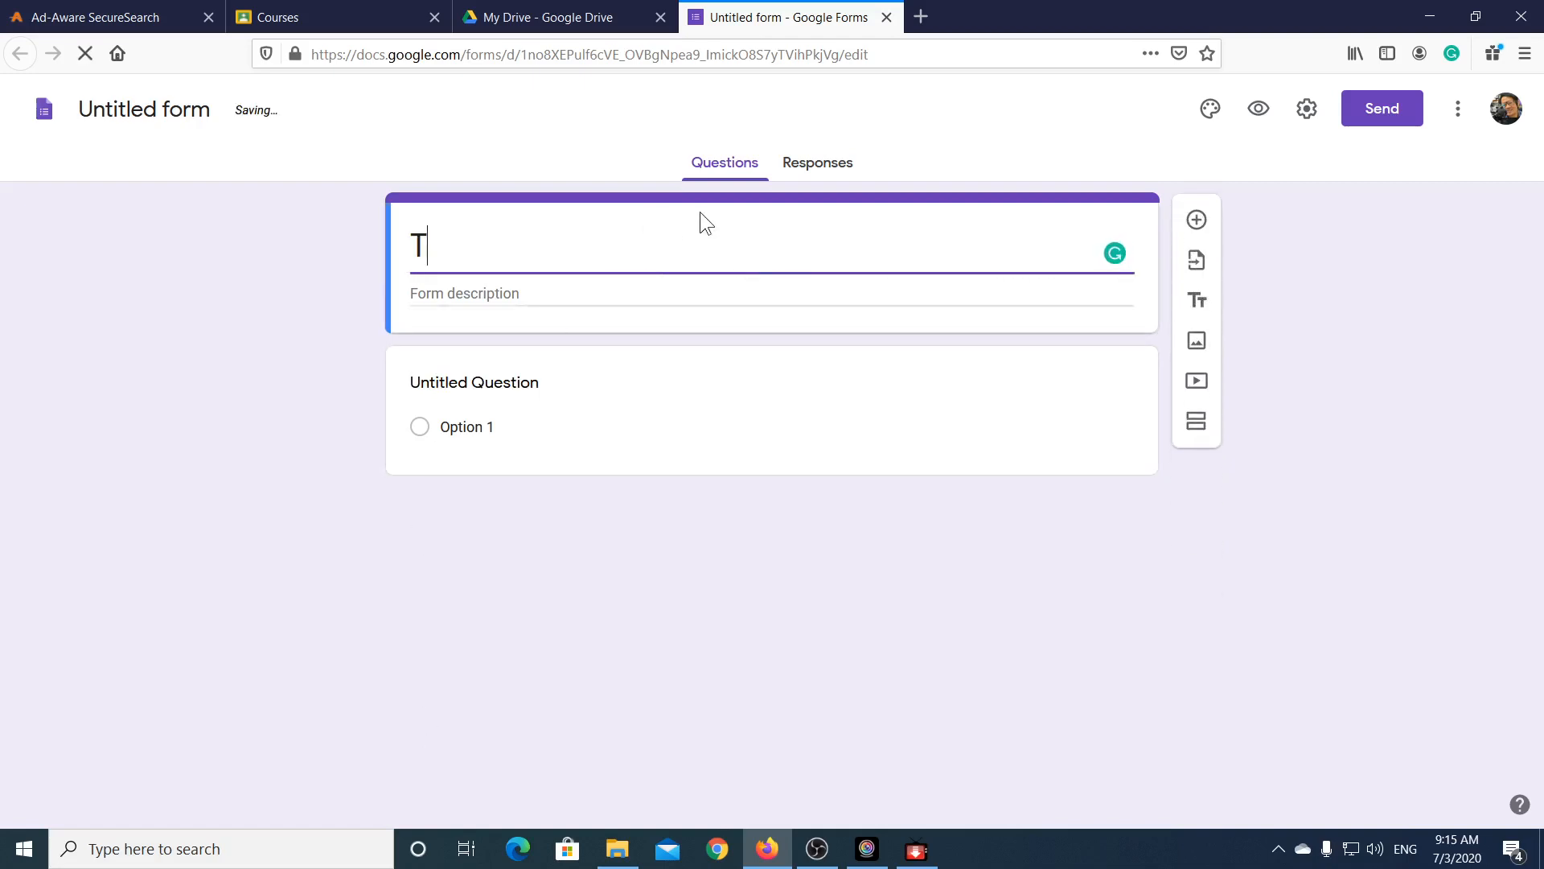
text(8-)
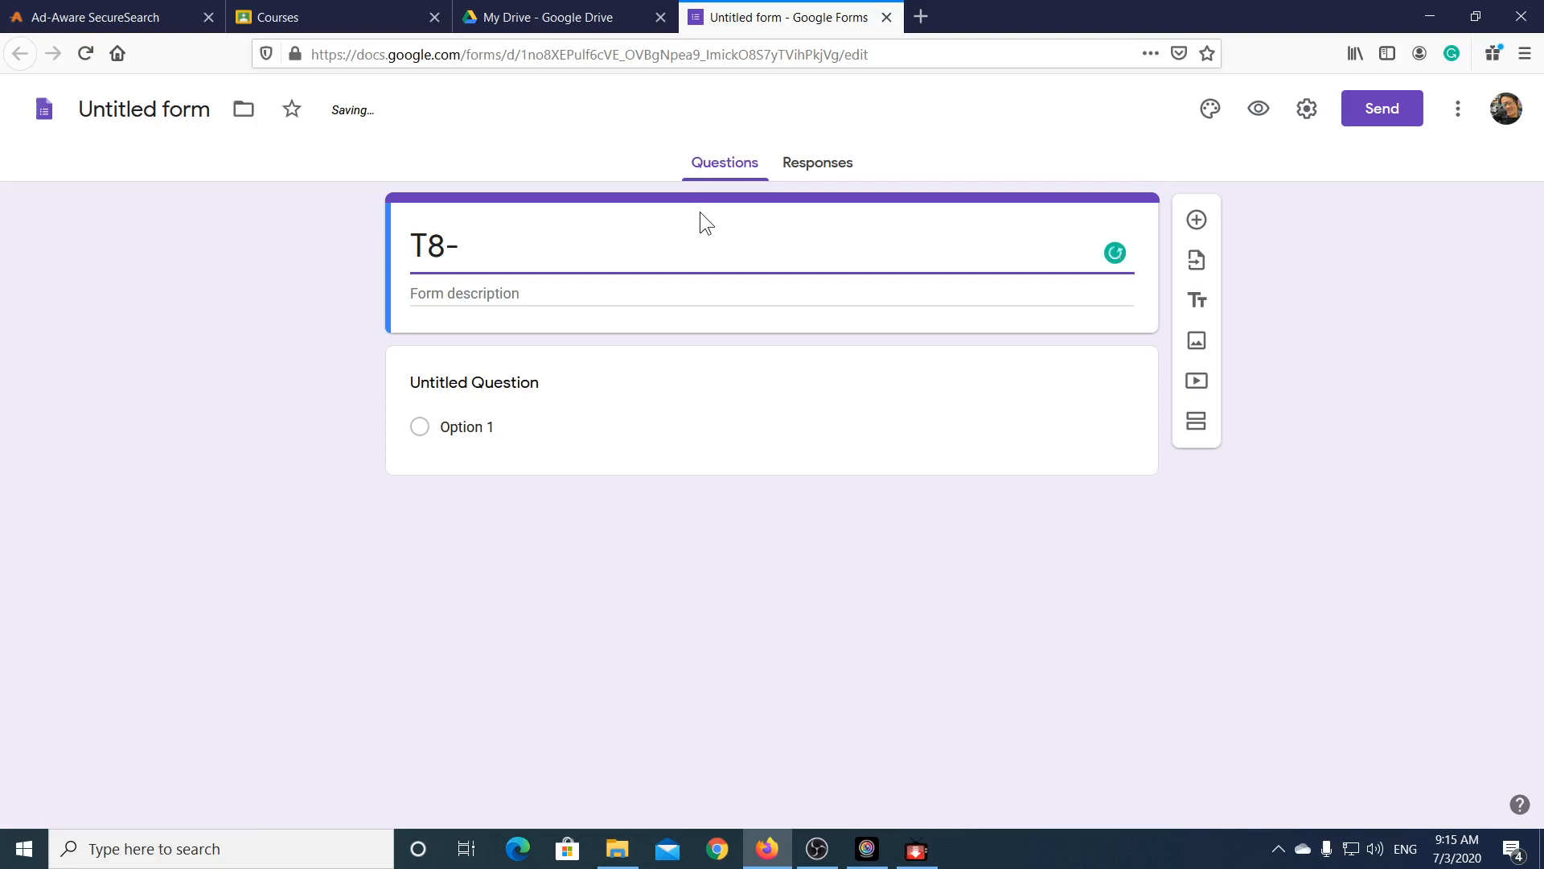
text(Psychology)
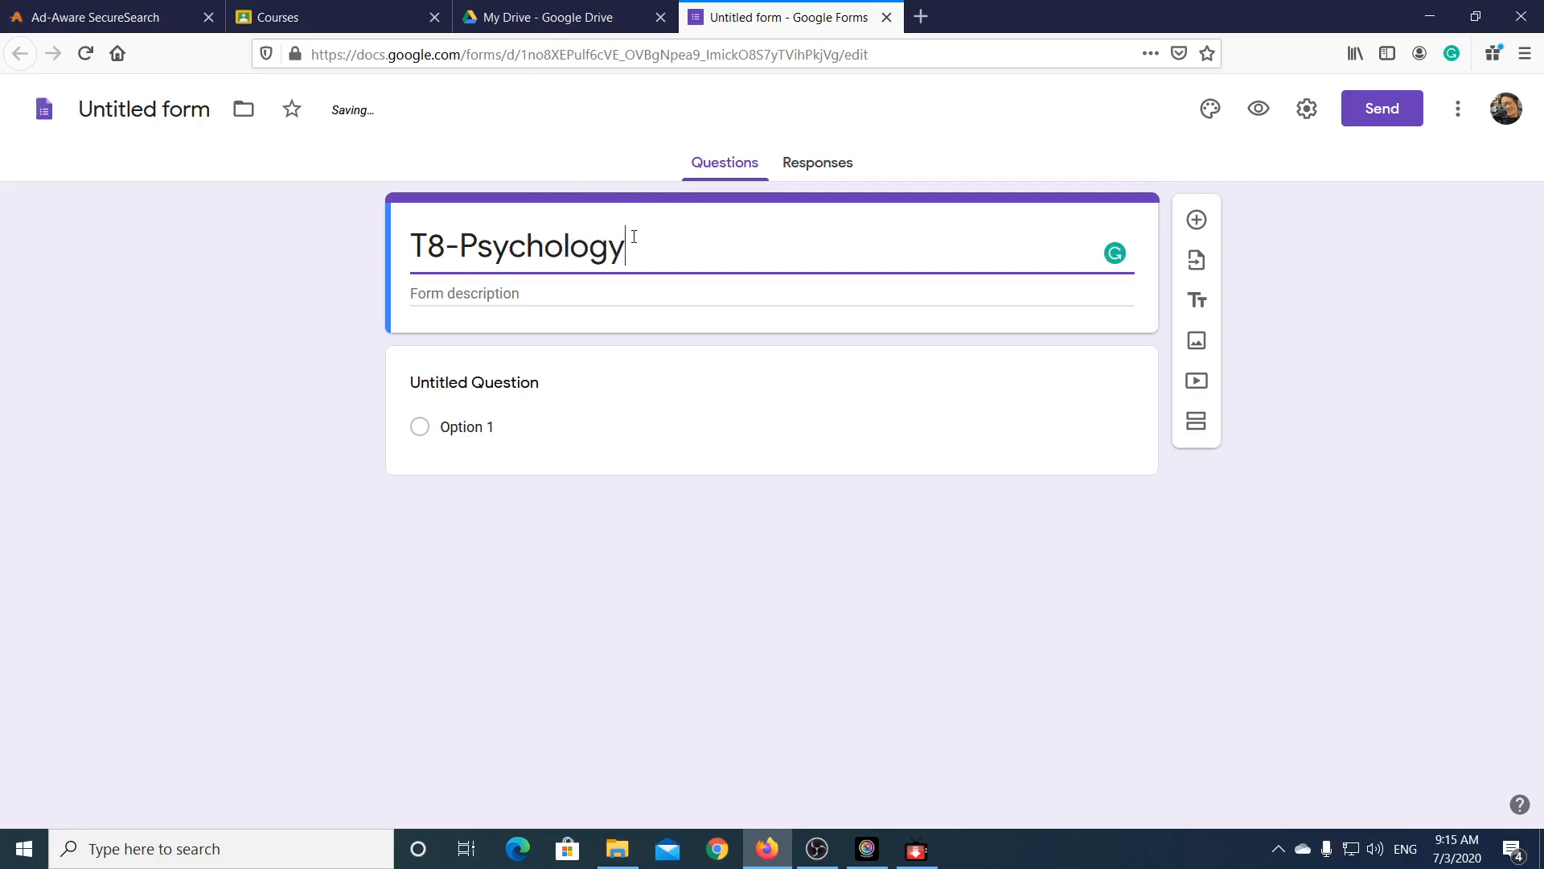
Step: Copy the form title and use it to rename the form file as T8-Psychology
drag(625, 245, 409, 245)
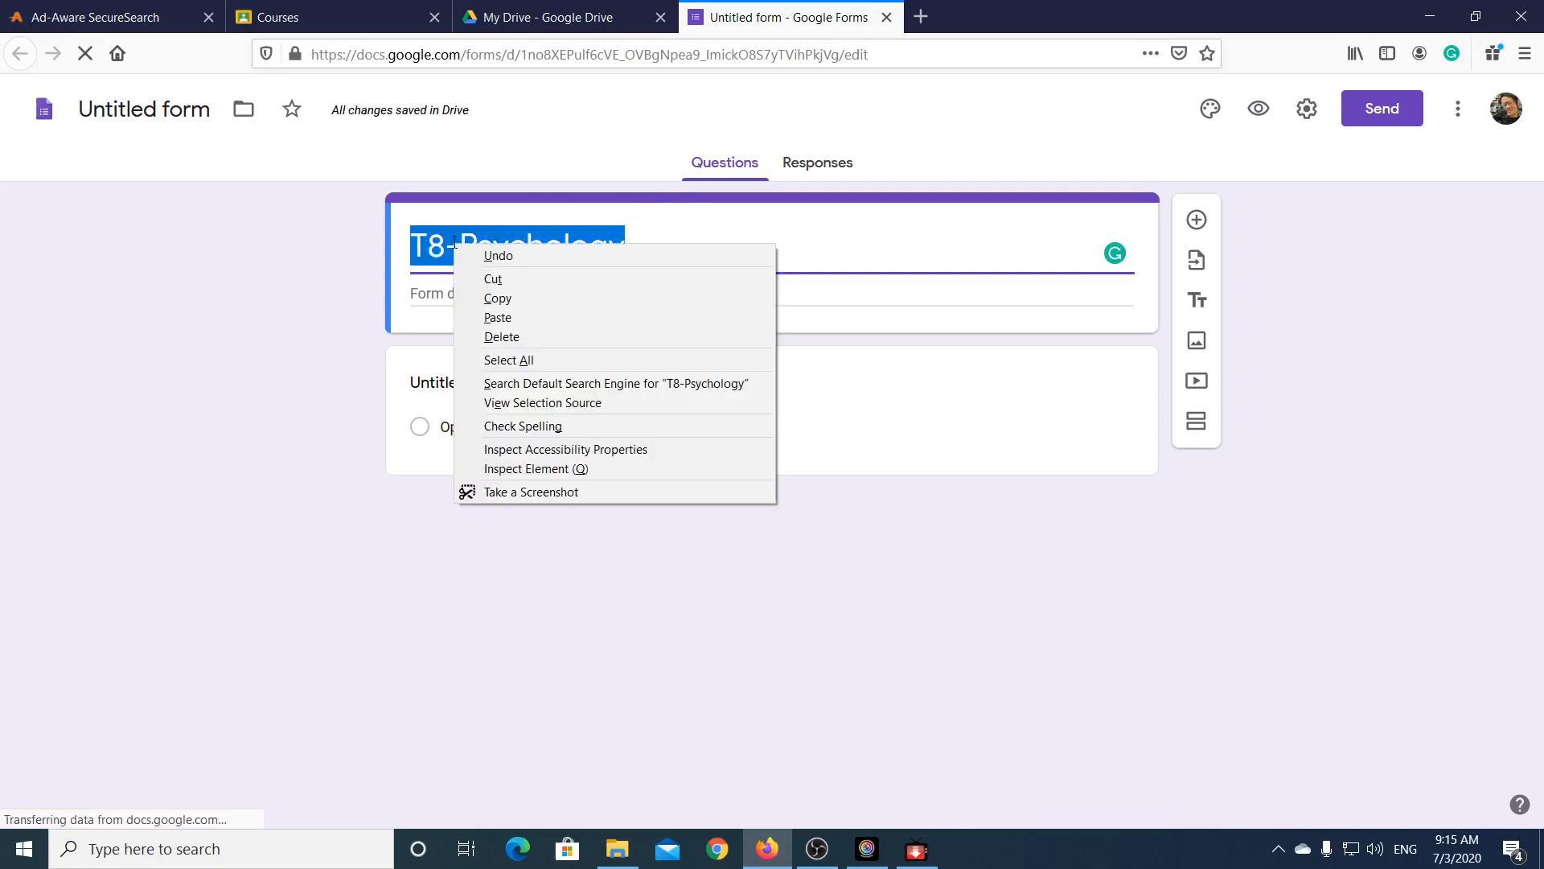
right_click(455, 243)
click(484, 294)
click(138, 104)
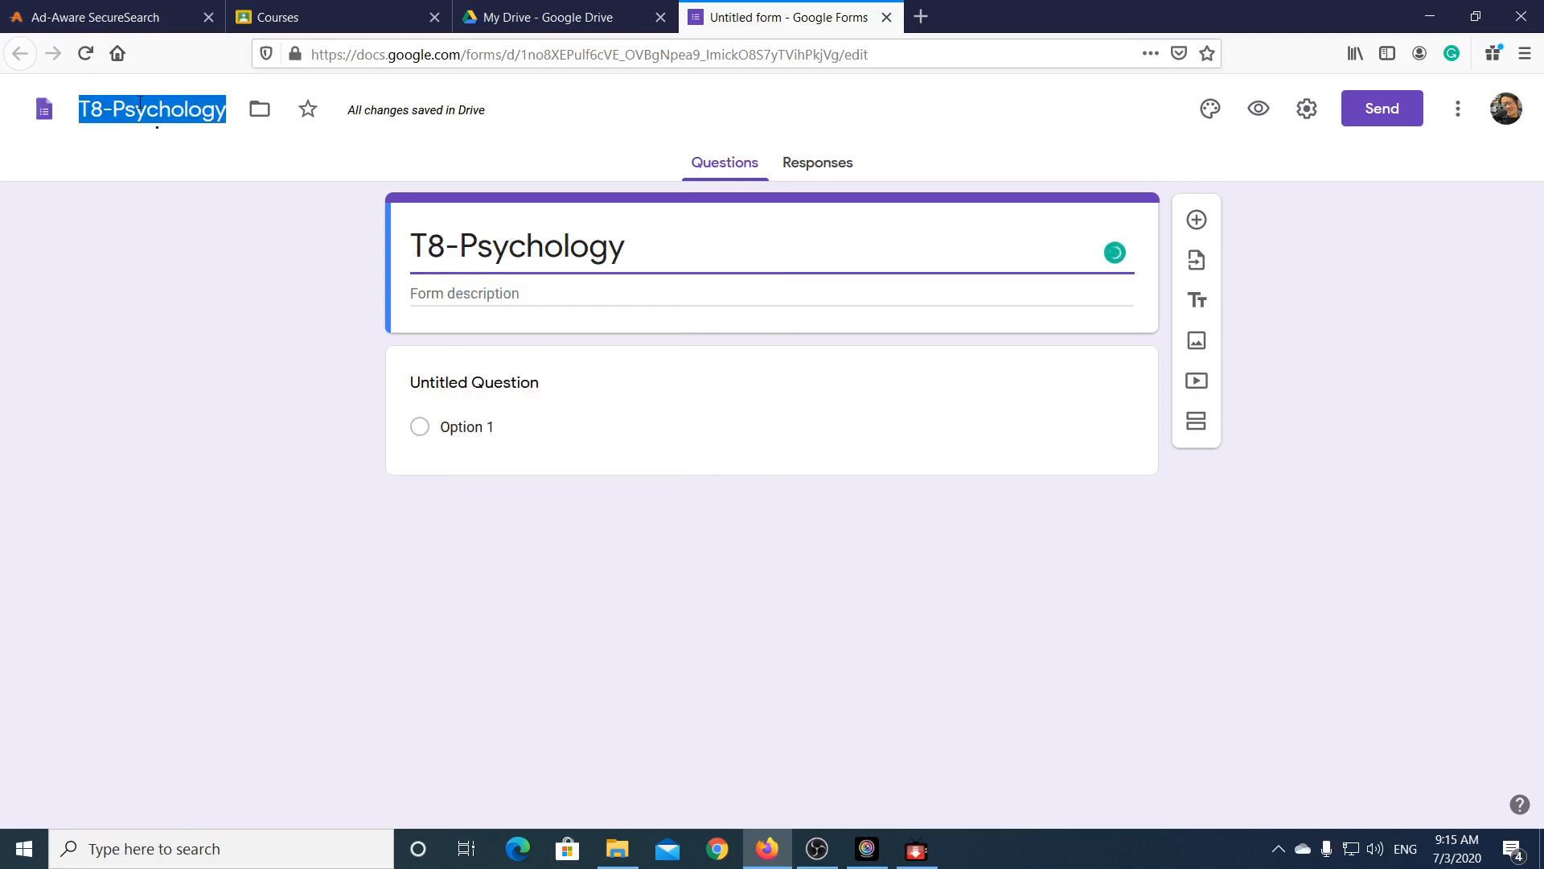
right_click(140, 102)
click(174, 177)
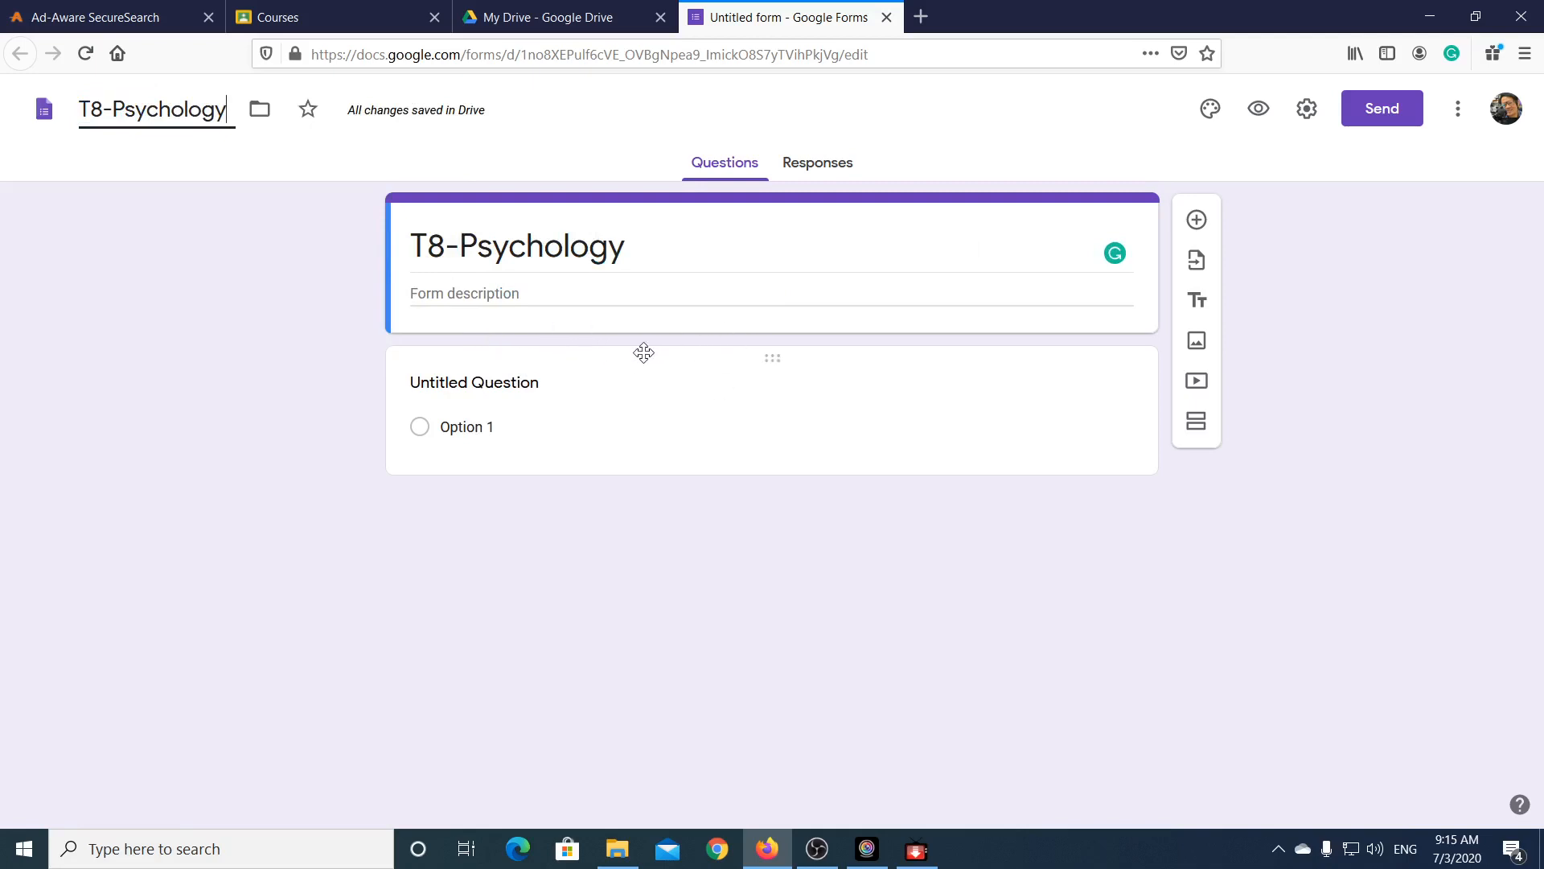
Step: Change the type of the untitled first question to Short answer
click(491, 379)
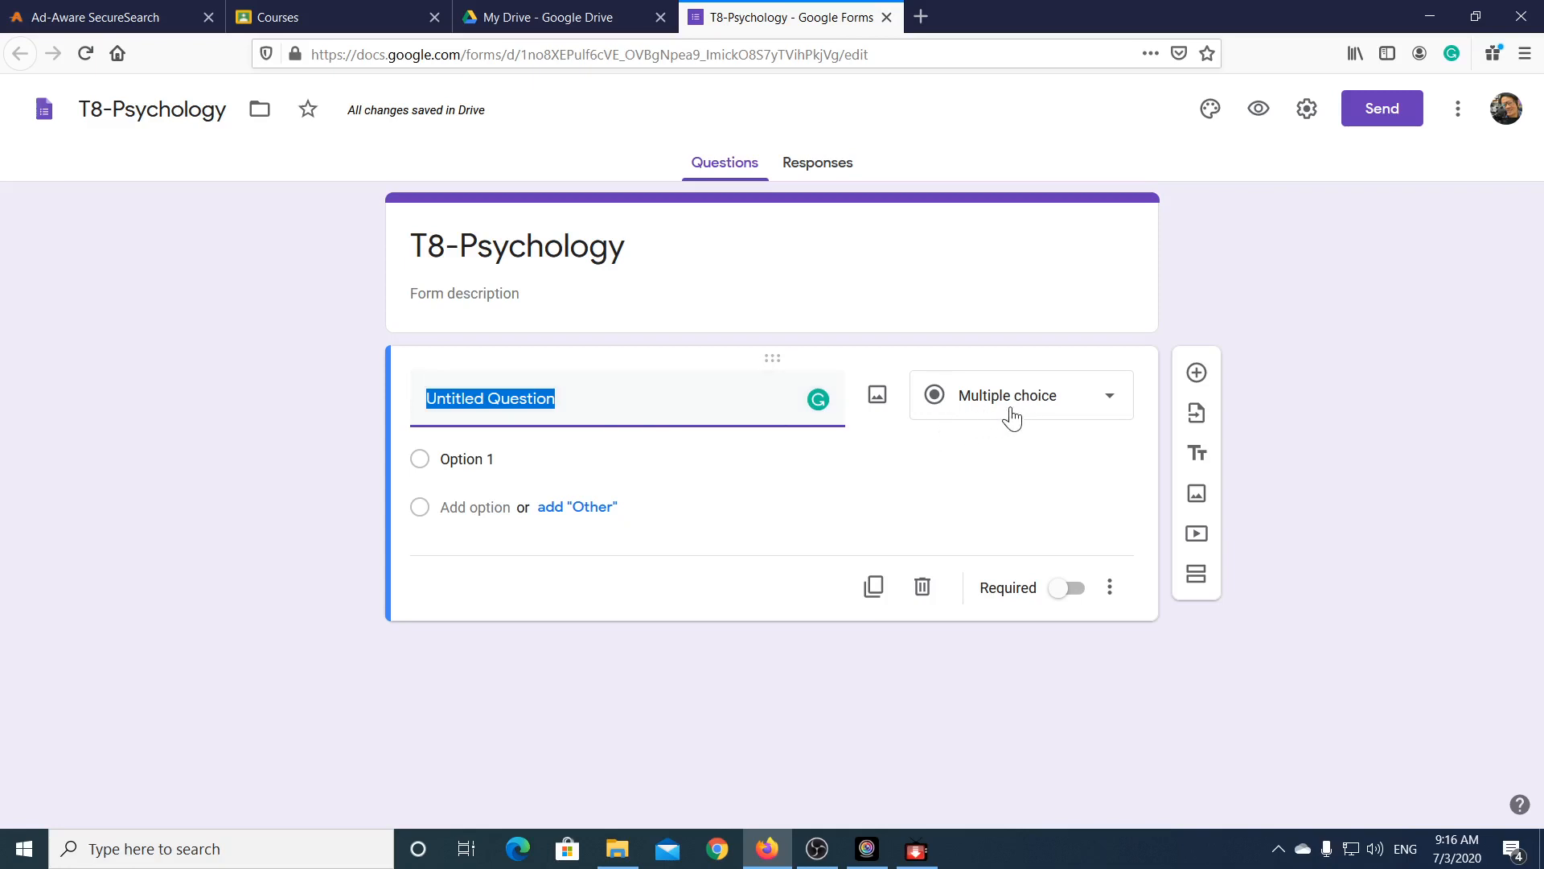
click(1110, 397)
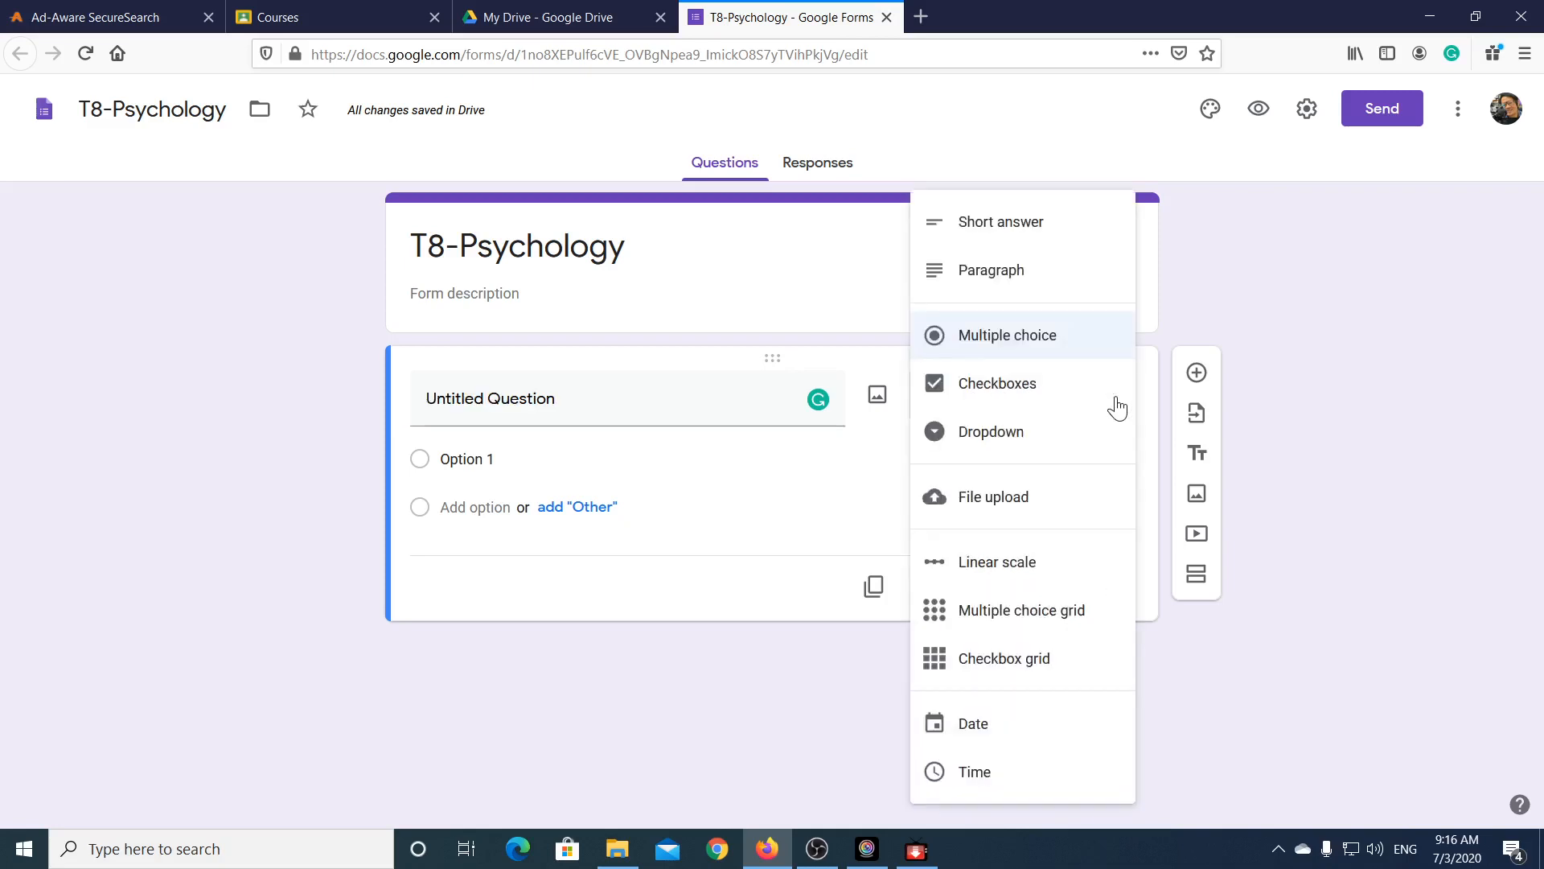
click(1031, 234)
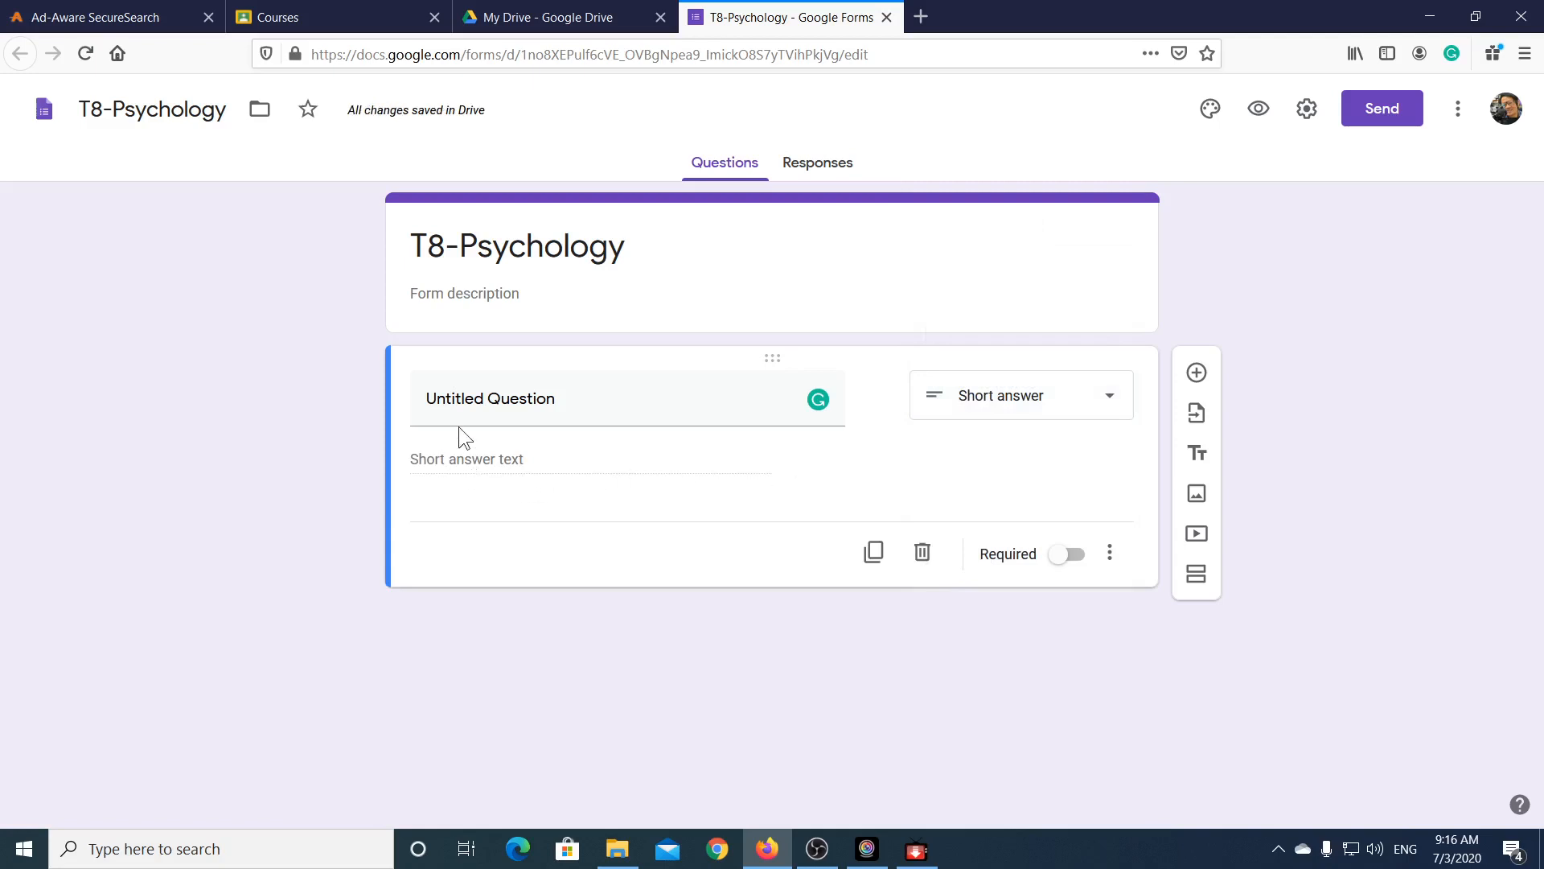
Step: Enter "Write your name here" as the text of the first question and make it required
click(461, 402)
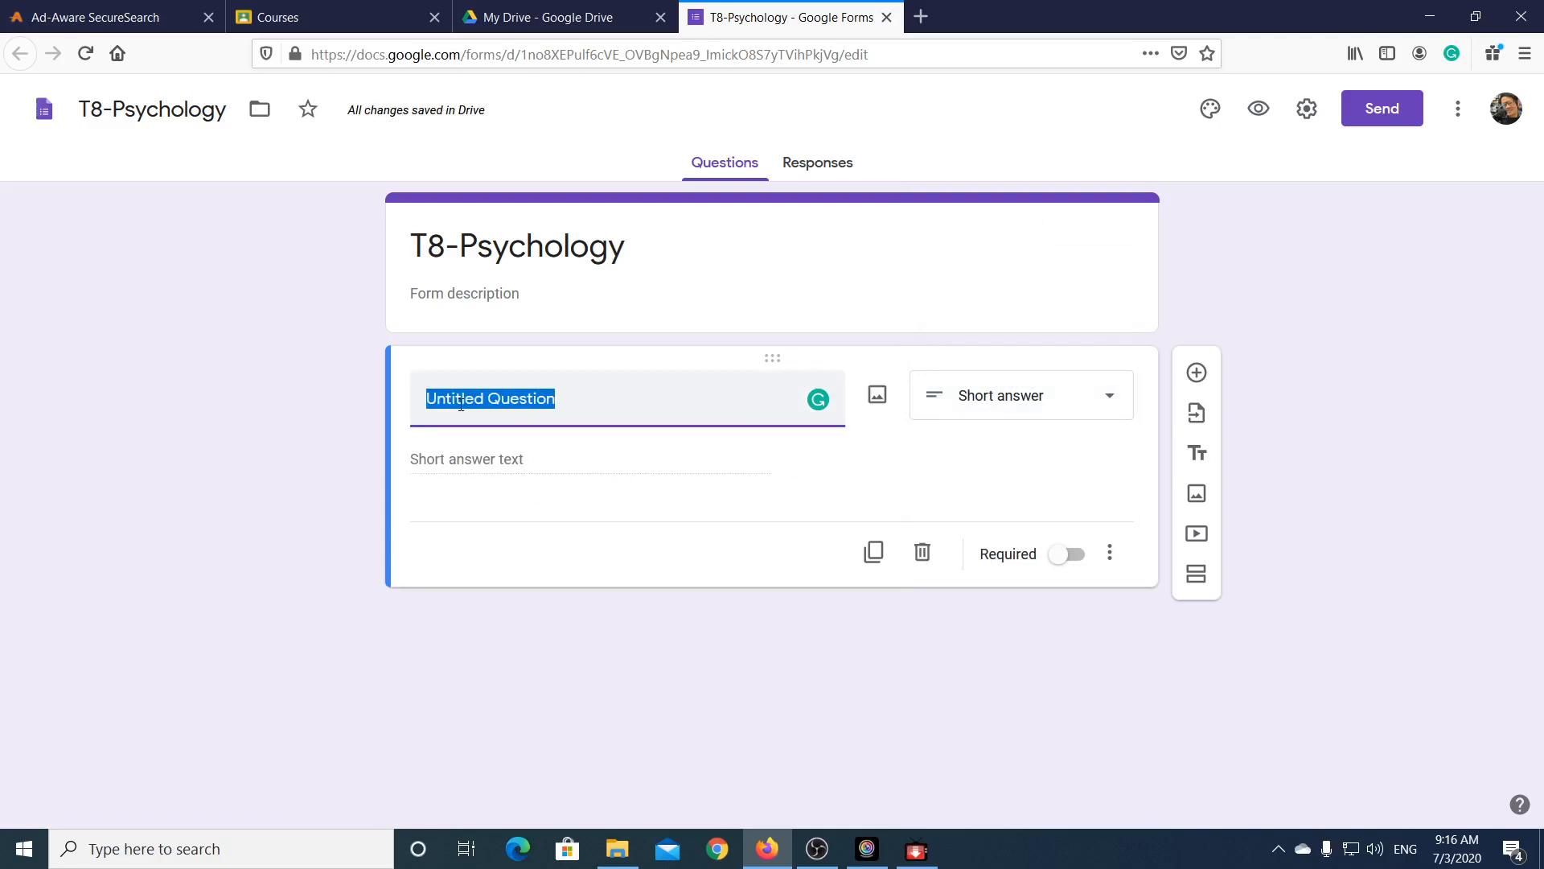
text(W)
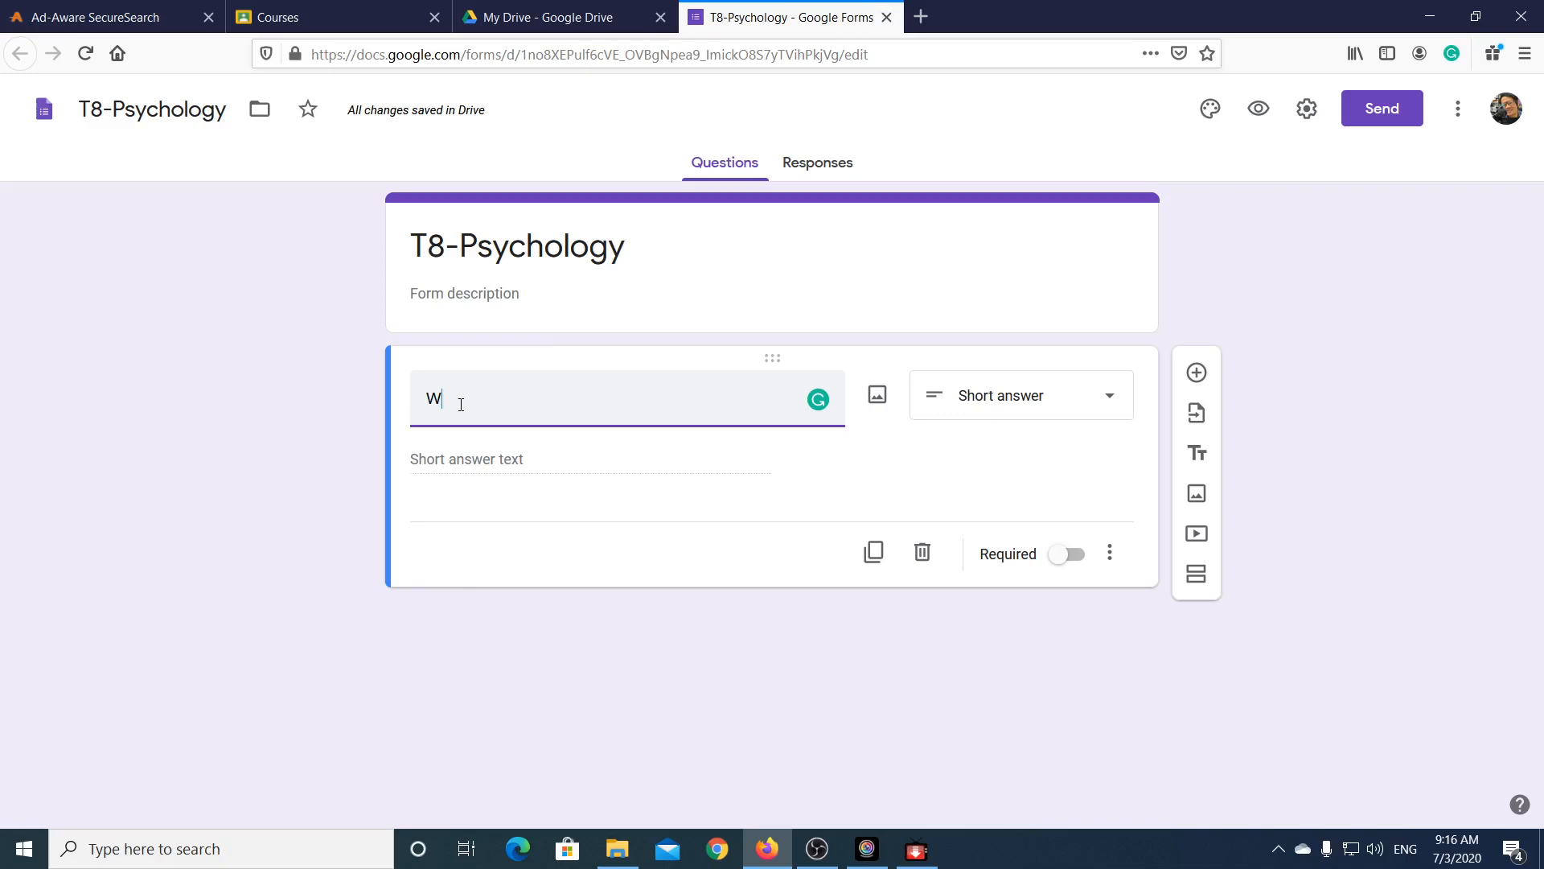
text(rite i)
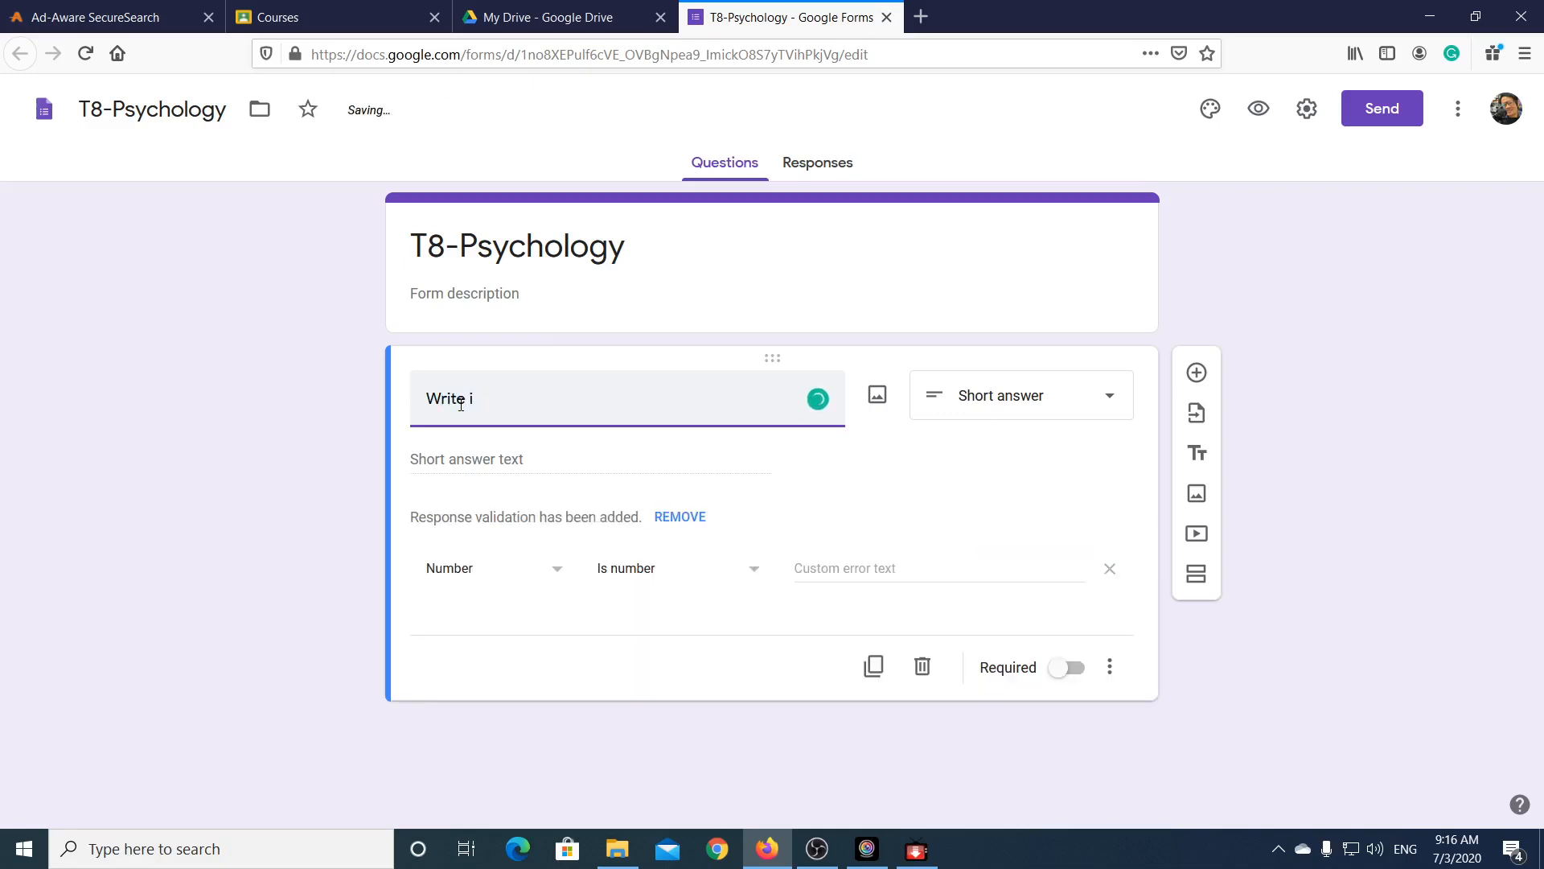
text( your na)
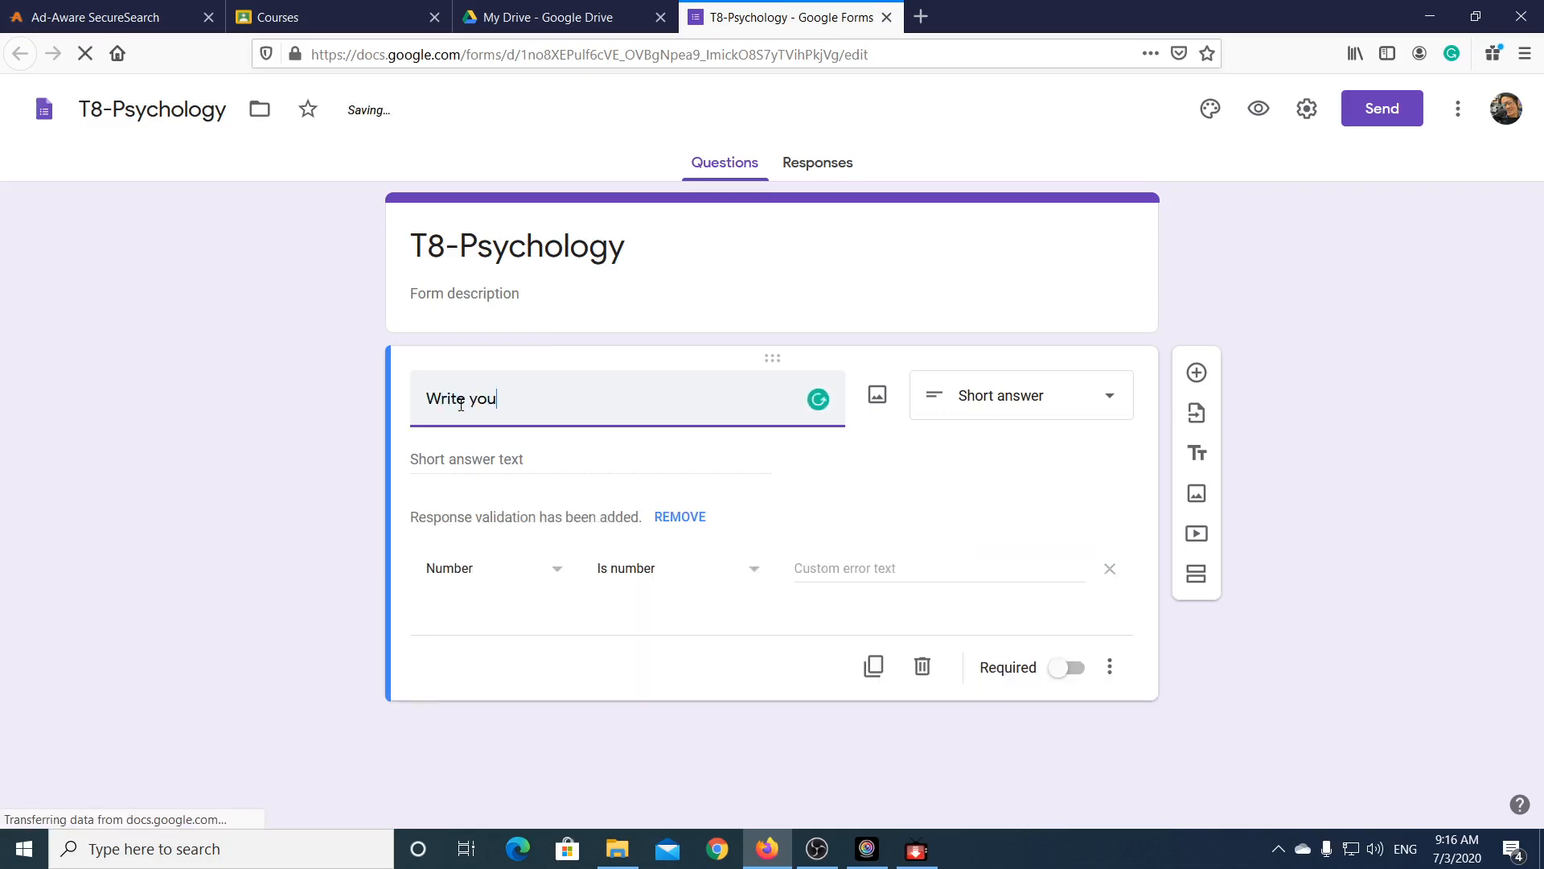
key(BackSpace)
key(BackSpace)
text(me)
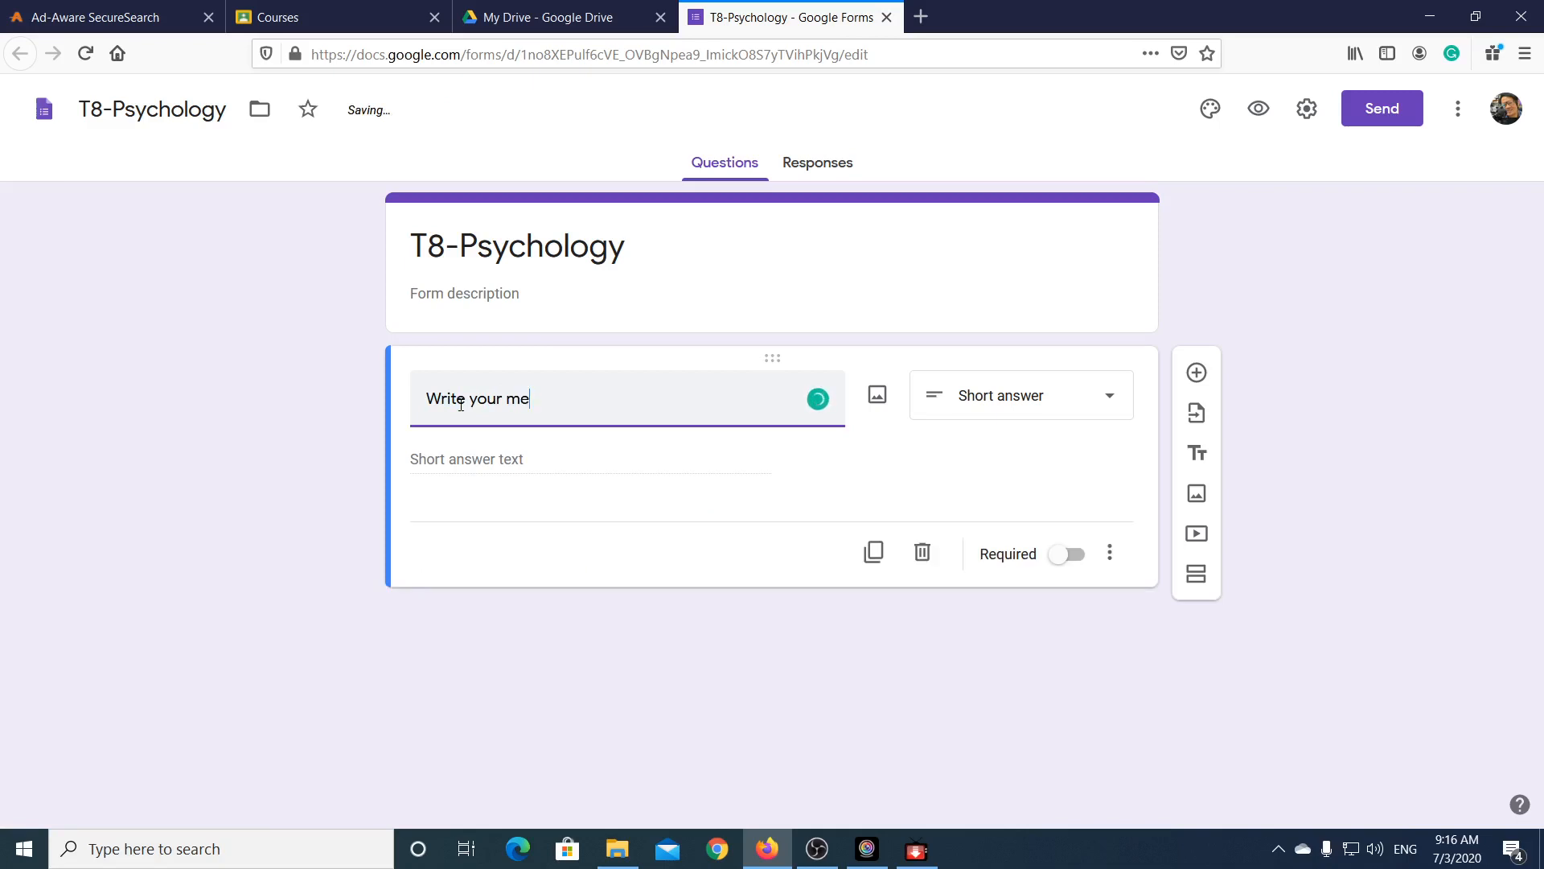
key(BackSpace)
key(BackSpace)
text(name here)
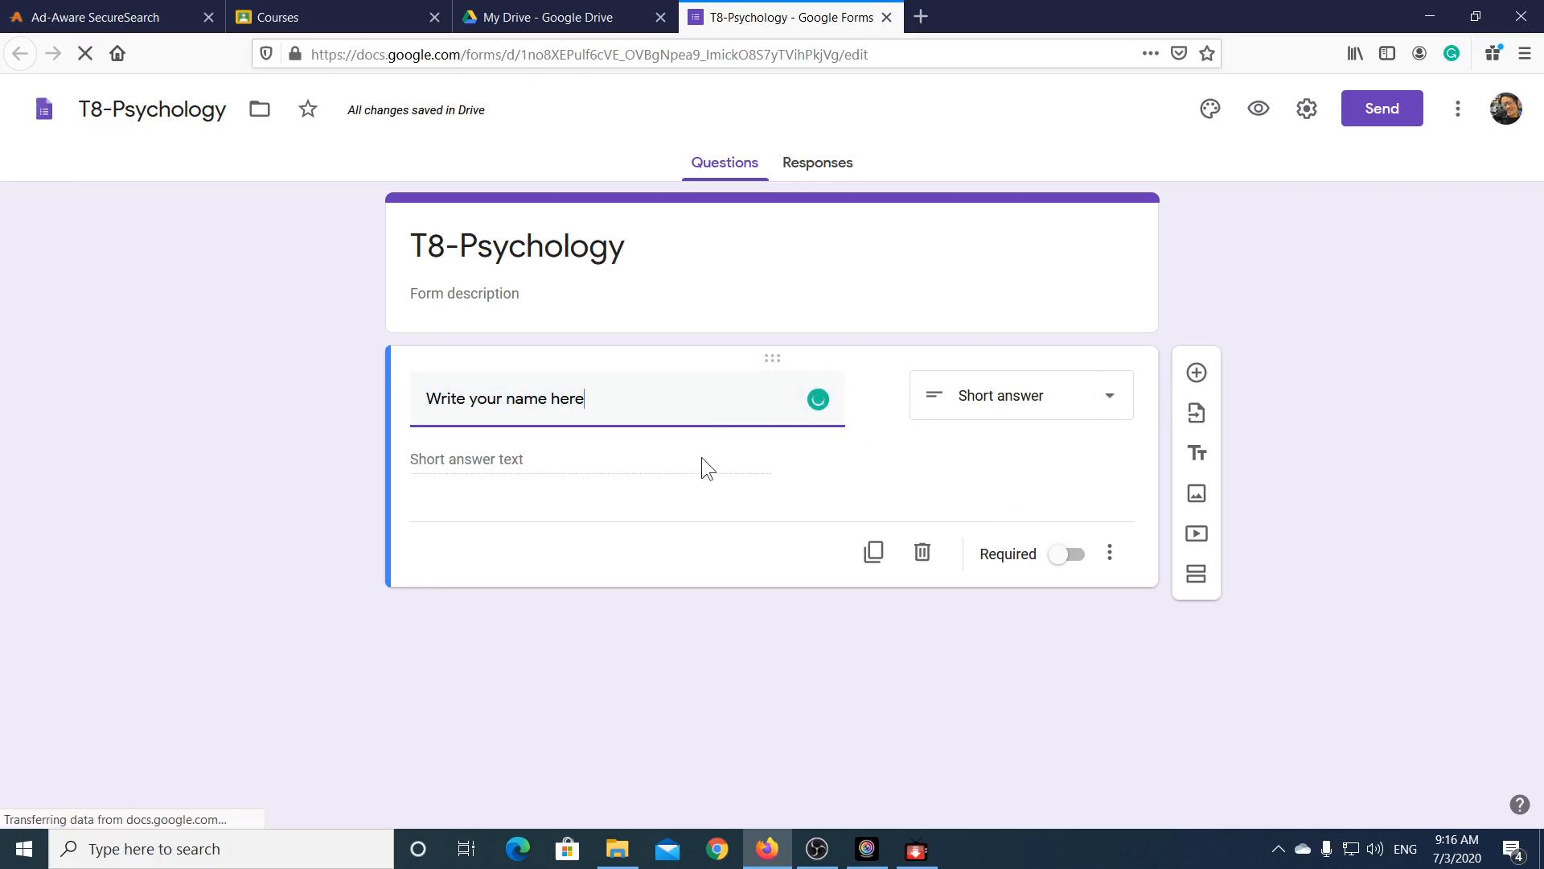
click(1197, 377)
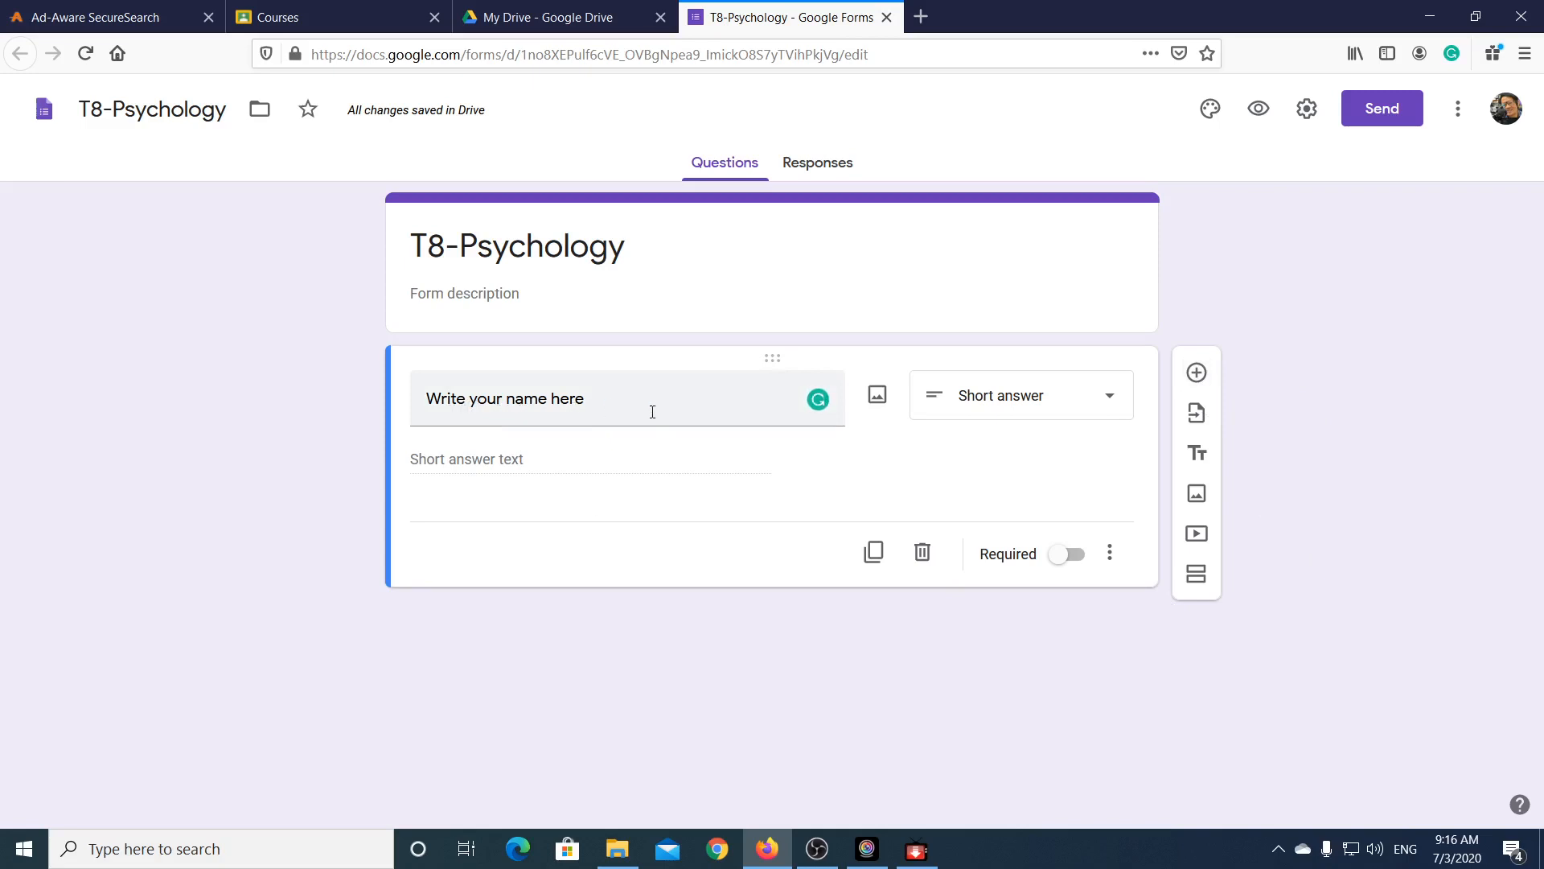
click(1080, 559)
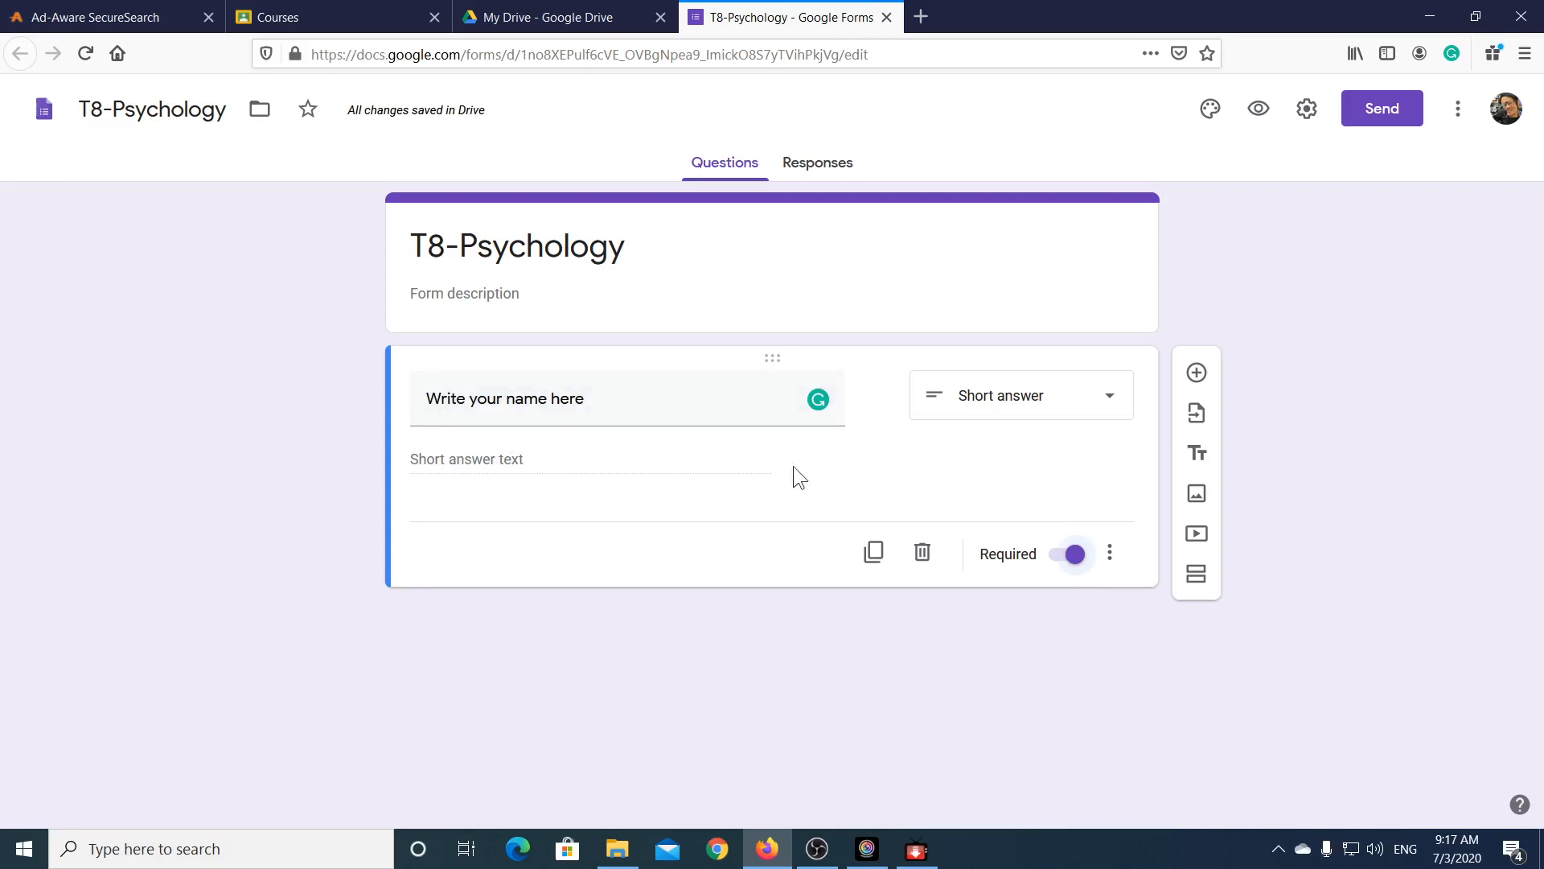
Step: Add a second question with the text "1-Capacity of short term memory?"
click(1198, 378)
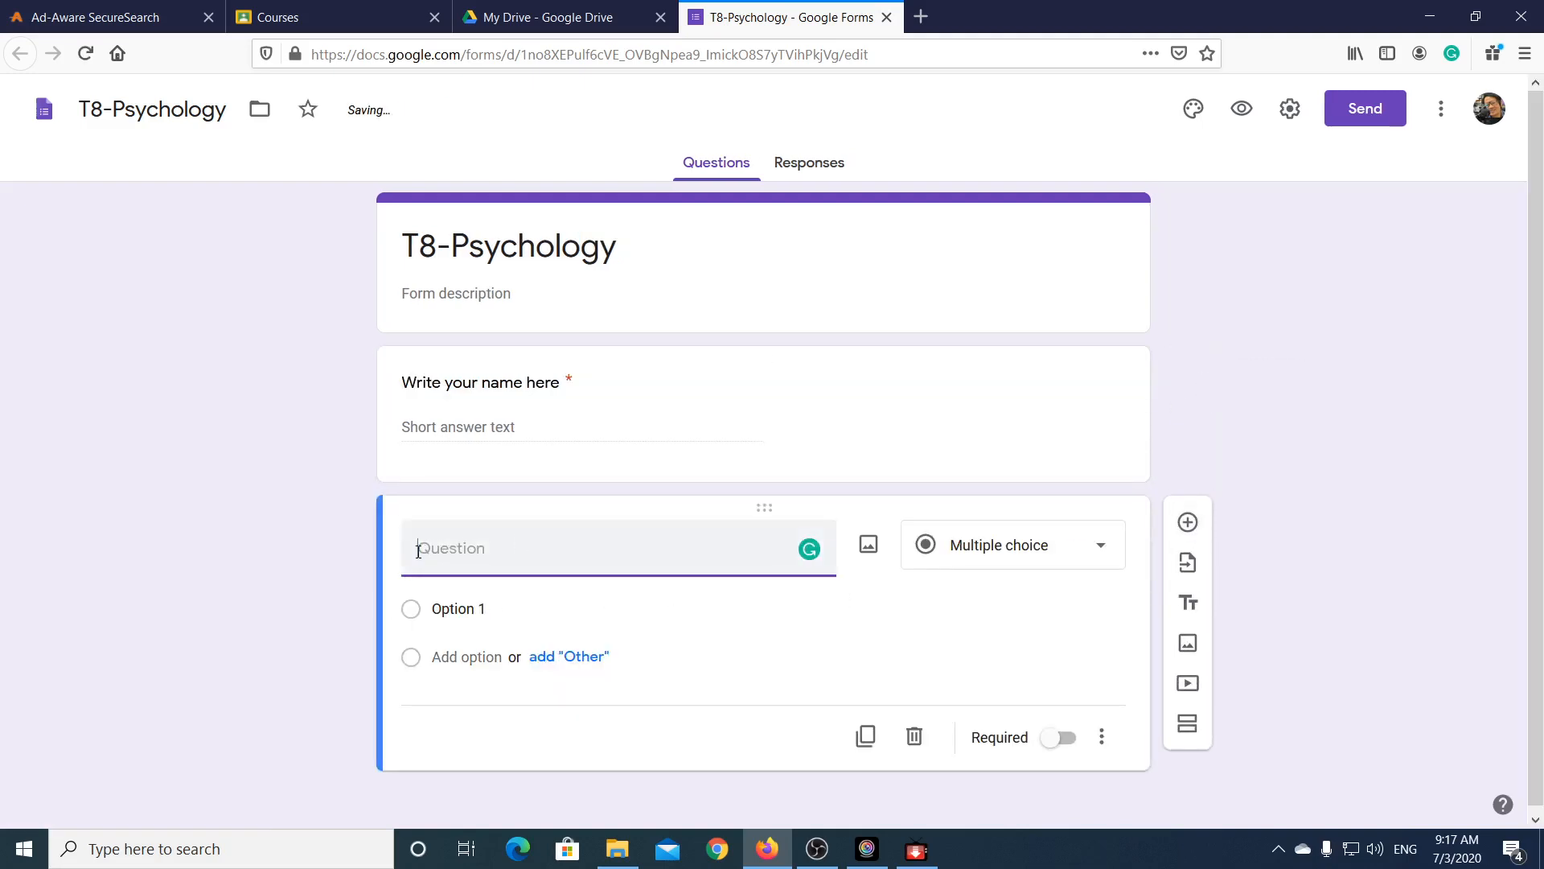
text(1-)
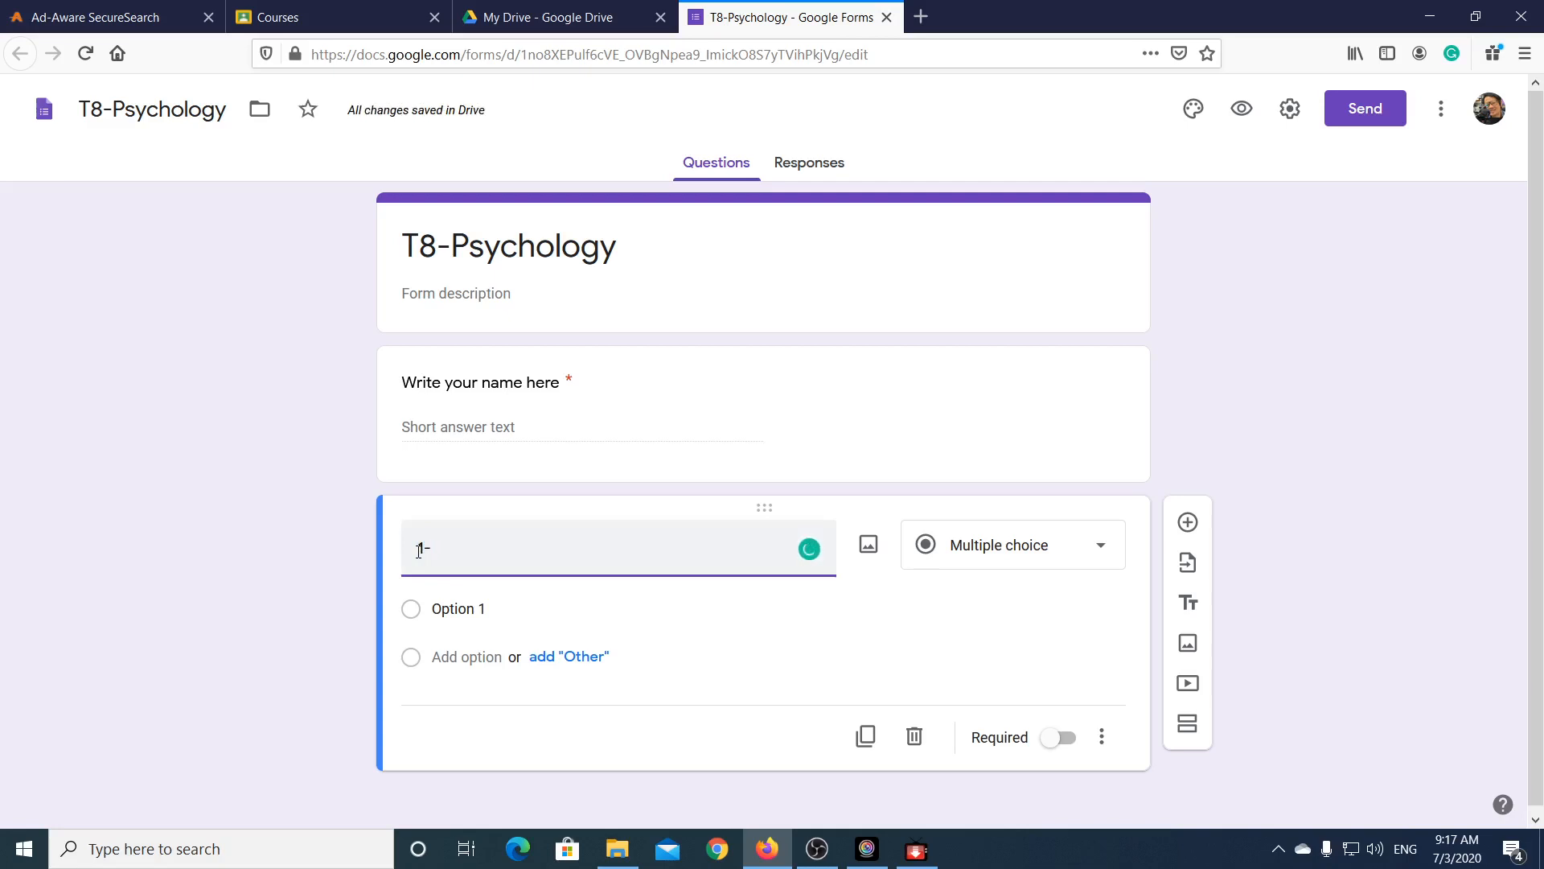
text(Cam)
key(BackSpace)
text(p)
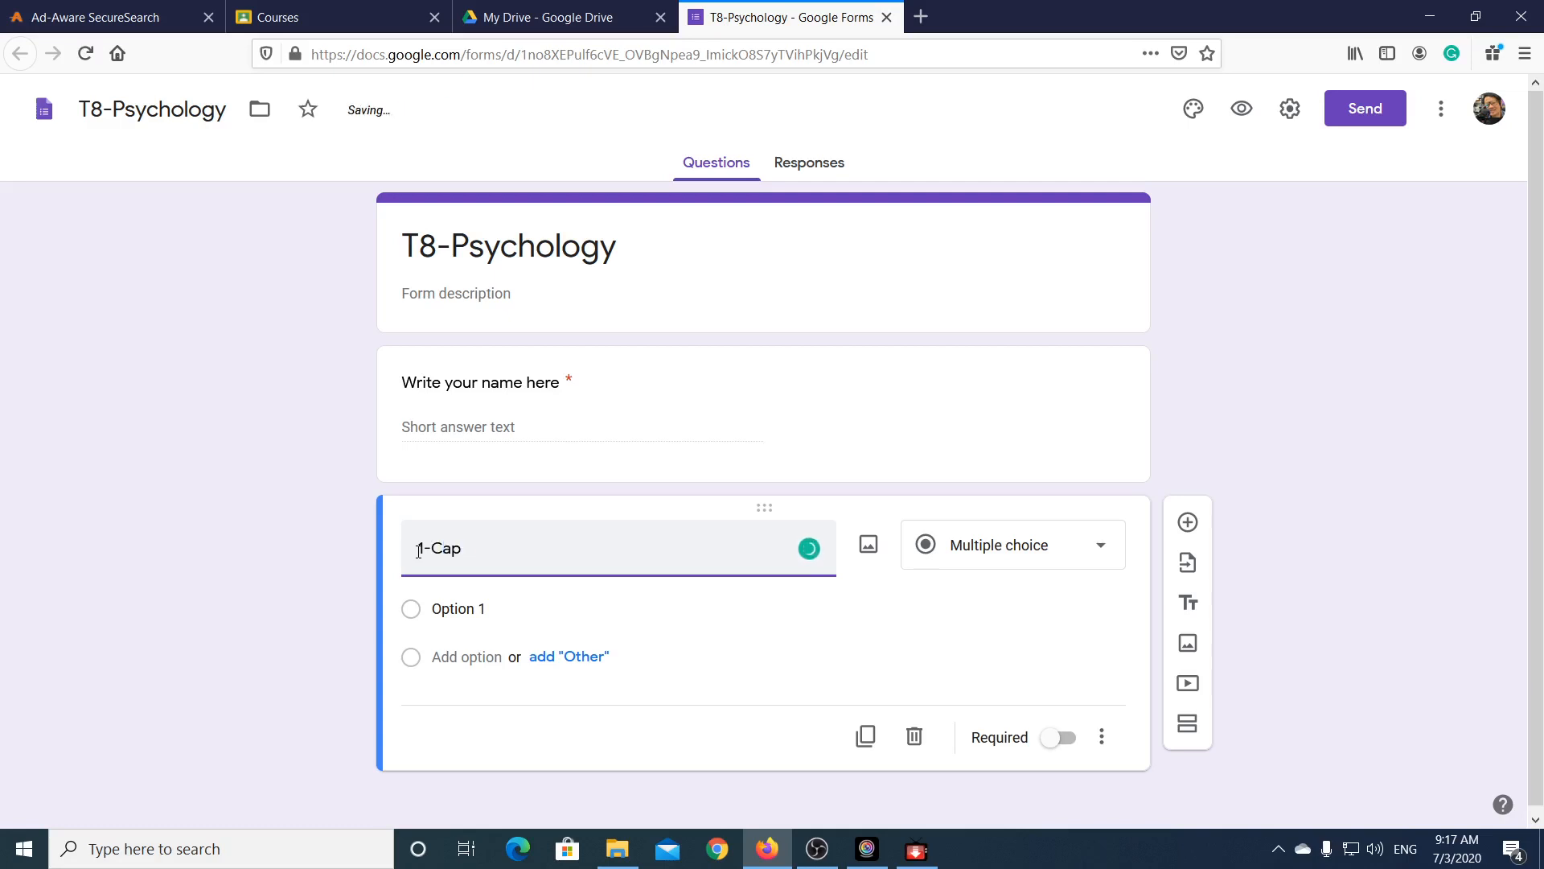
text(acity )
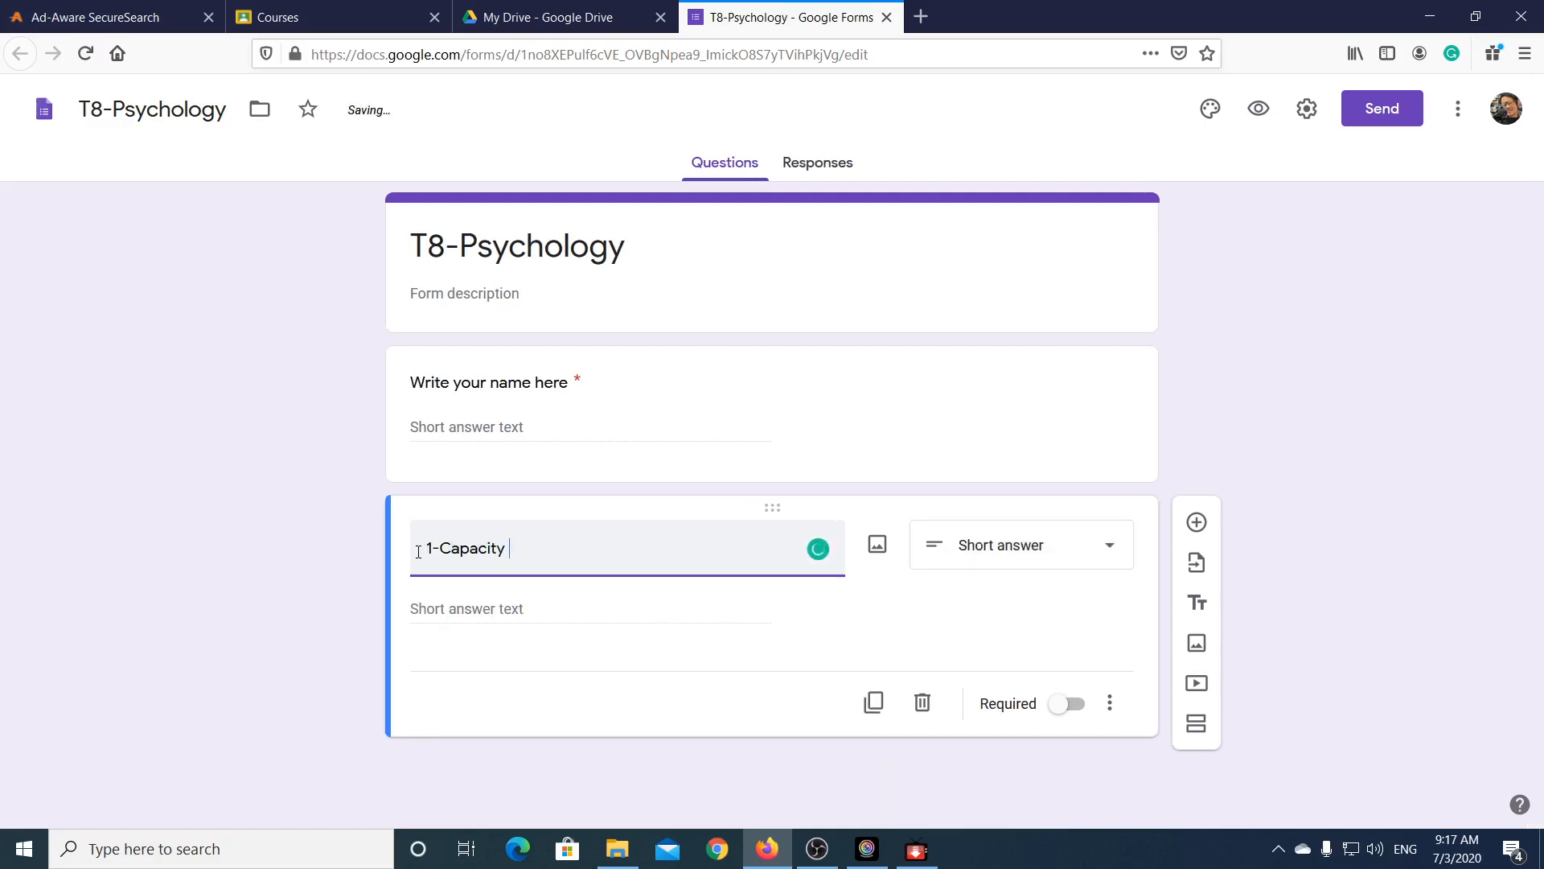
text(of short)
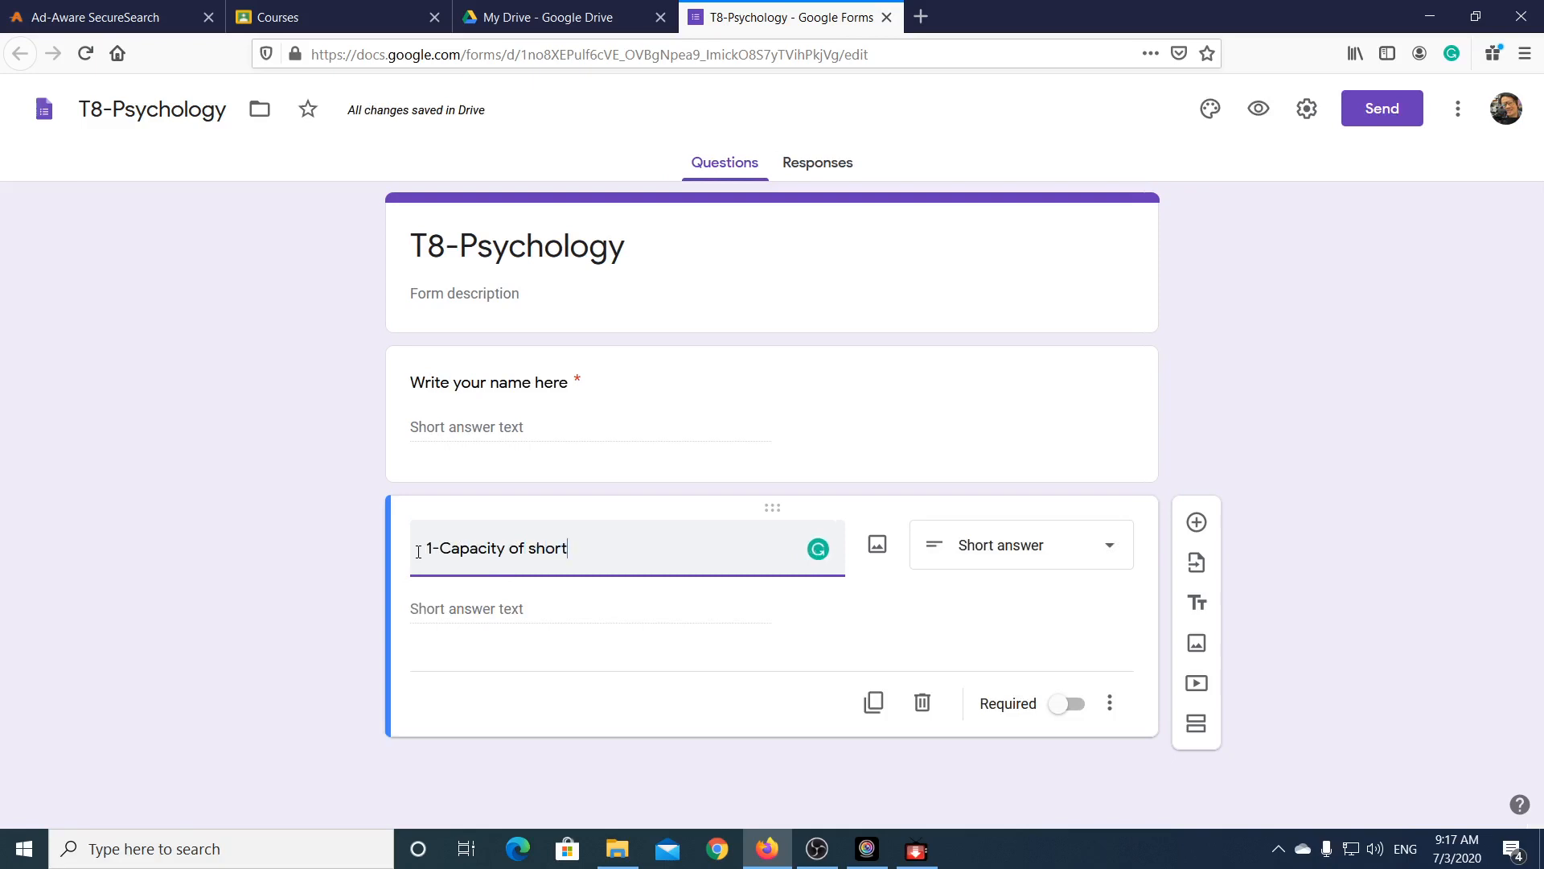
text( term memory)
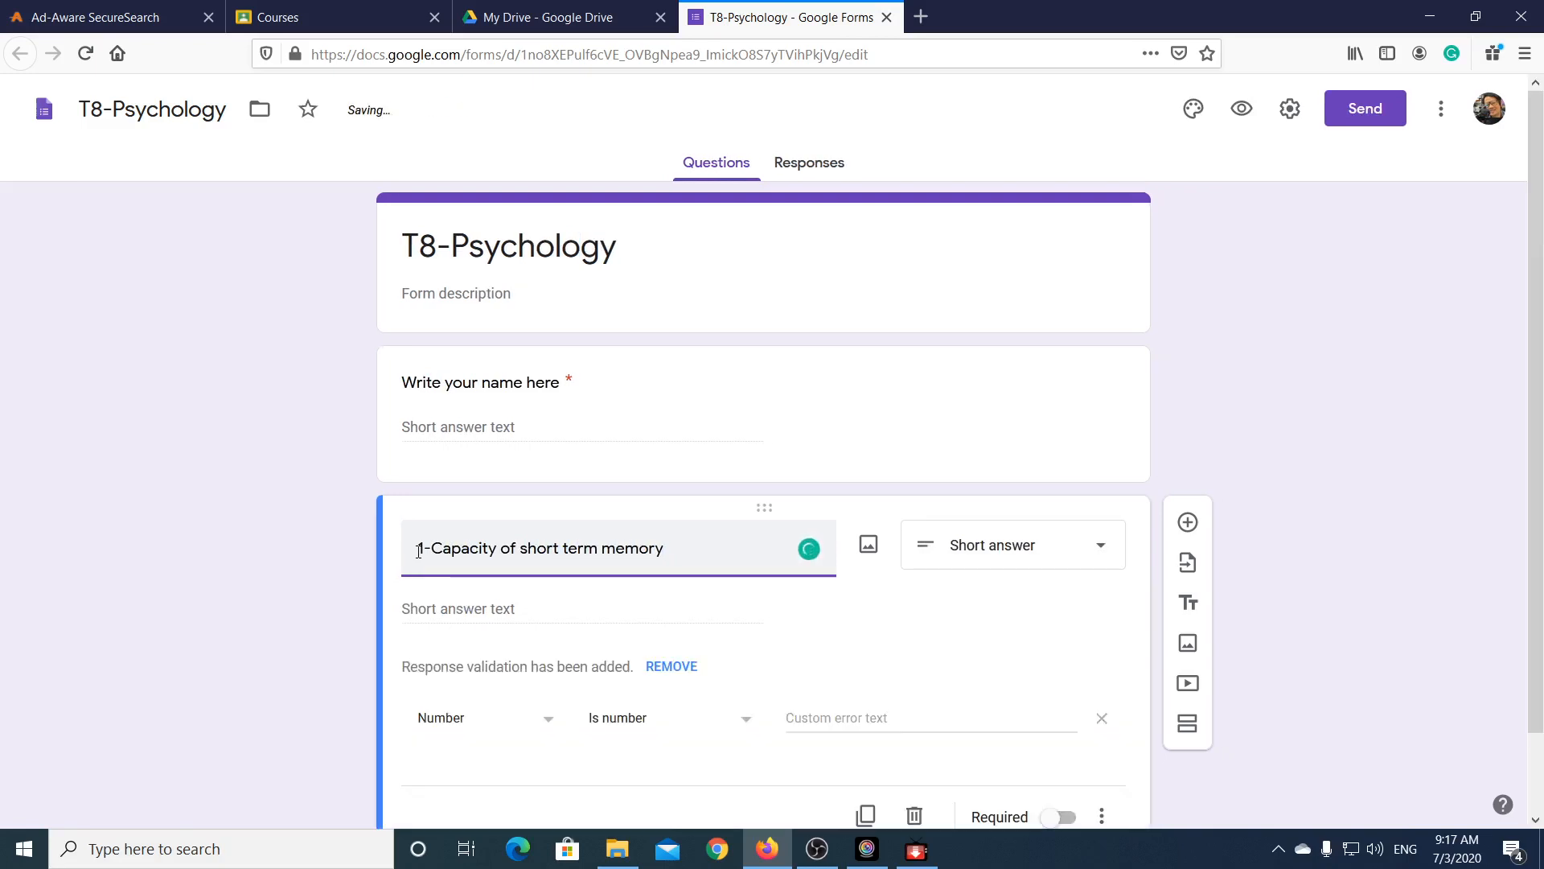
text(?)
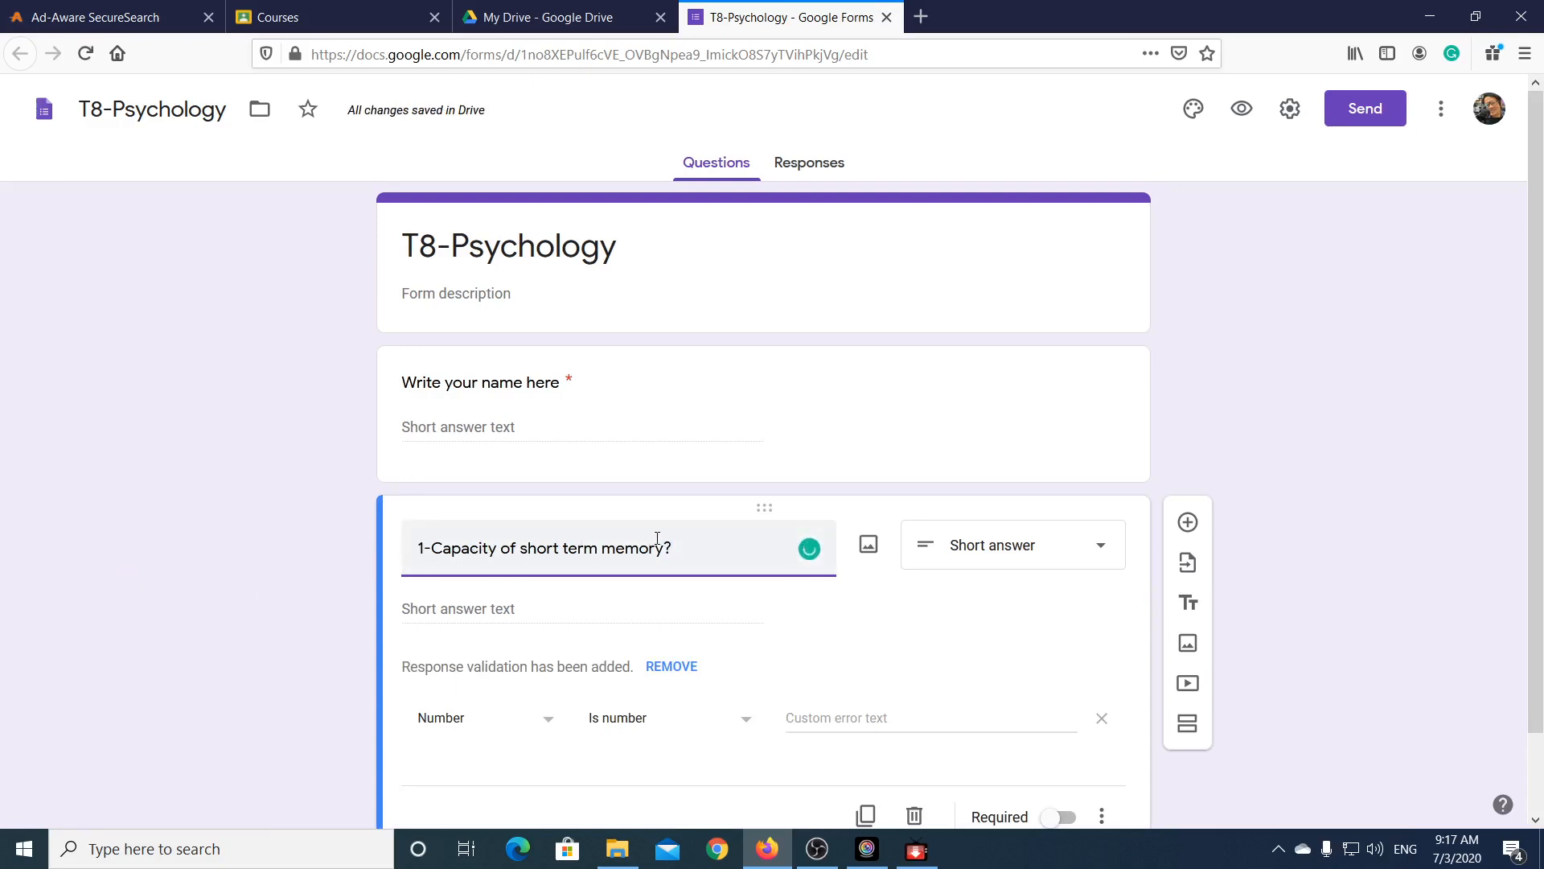
Step: Set the type of the short term memory question to Multiple choice
scroll(656, 539, down, 2)
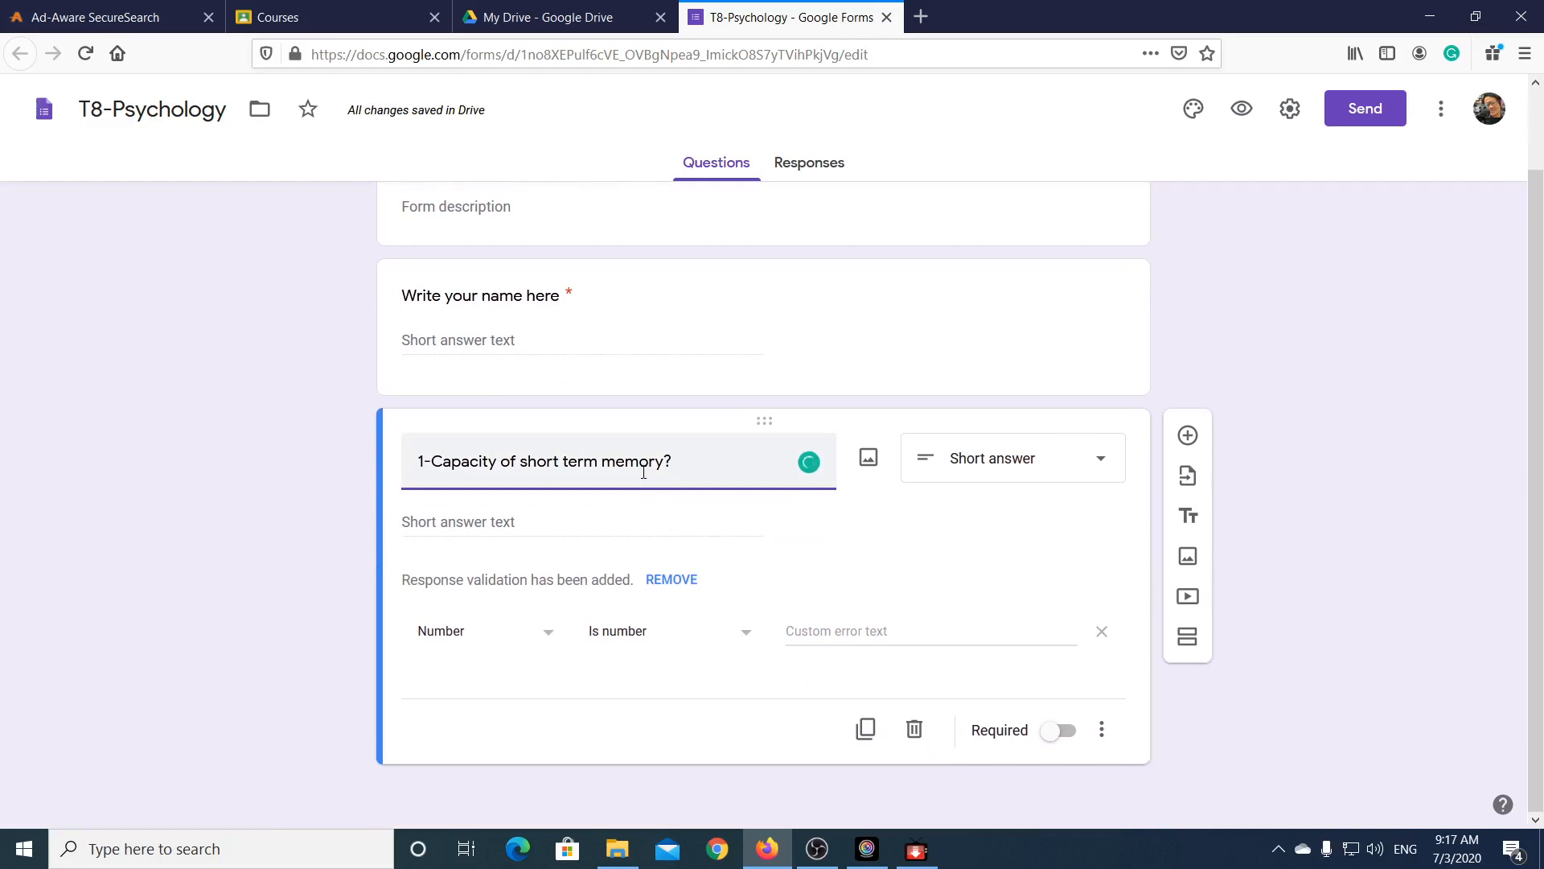
click(1103, 473)
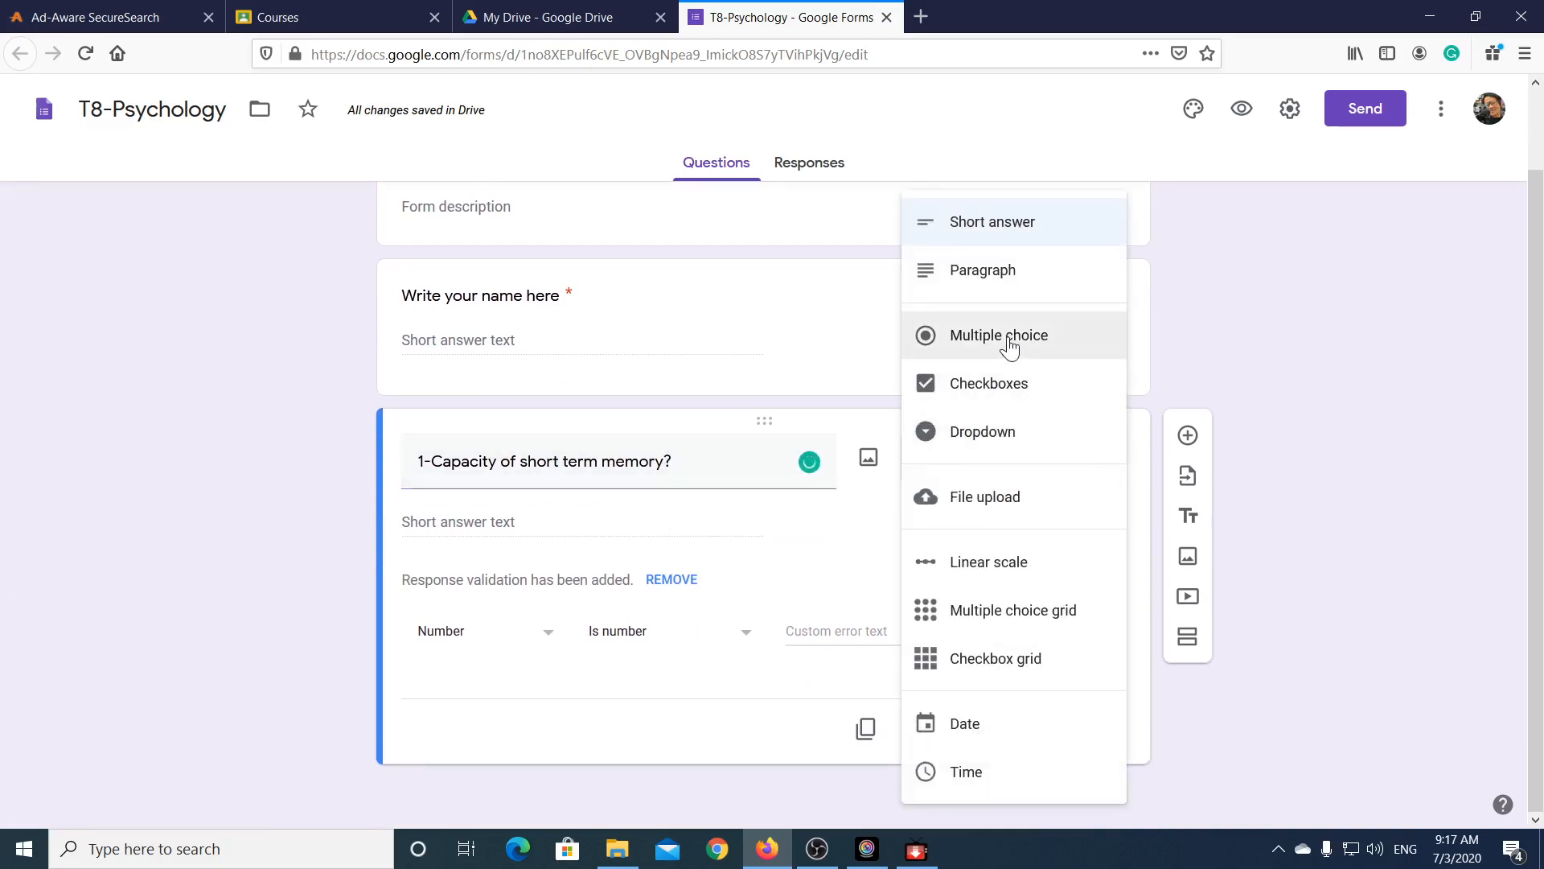
click(1008, 336)
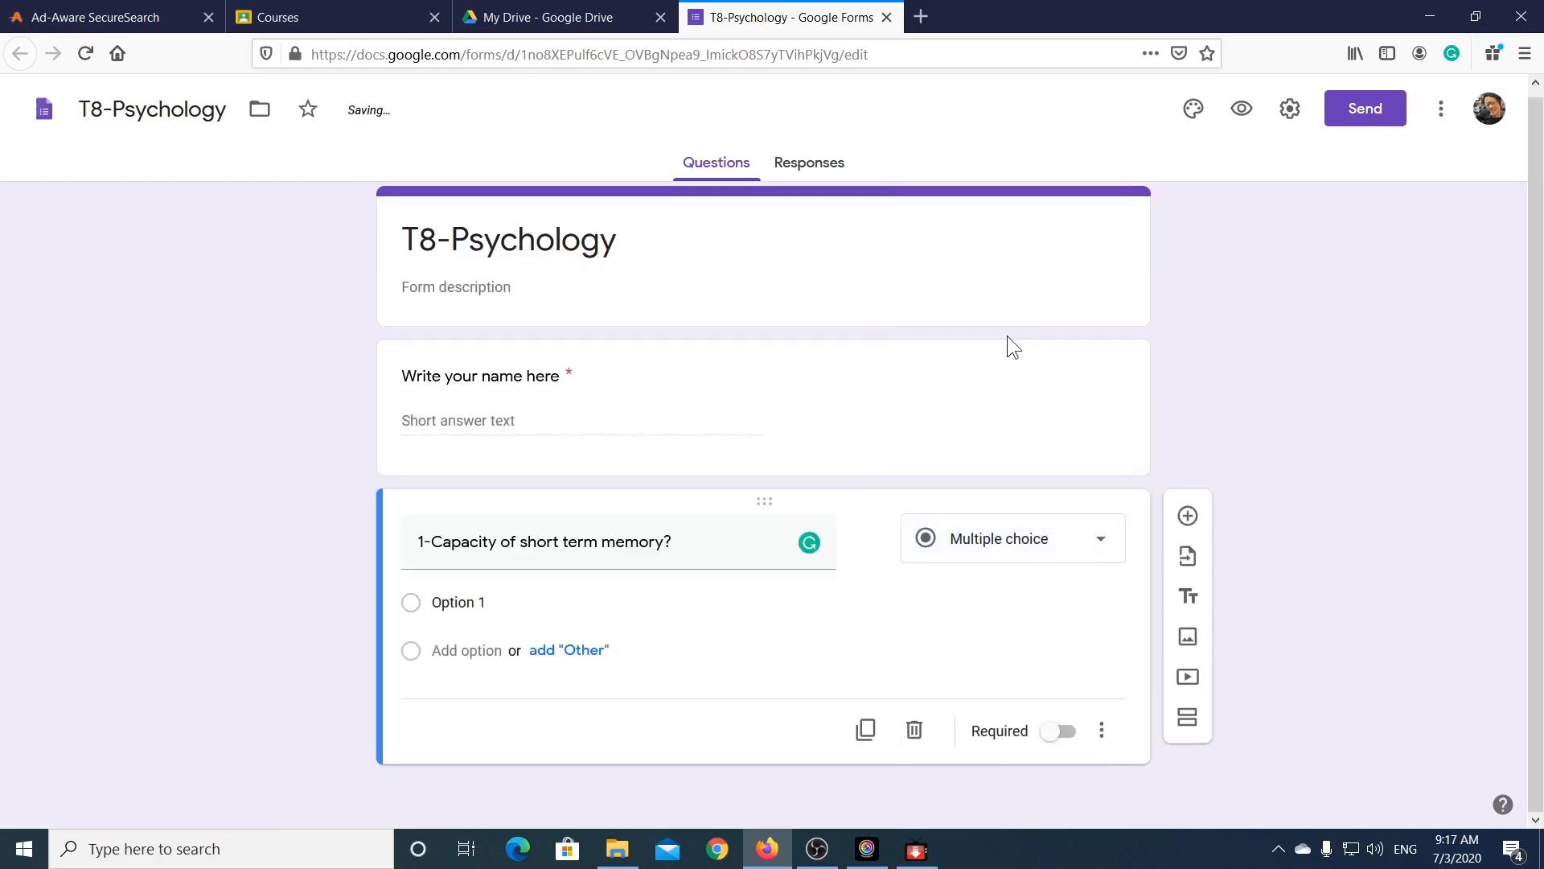
Step: Enter "1-5 digite" as the first answer option of the short term memory question
click(493, 605)
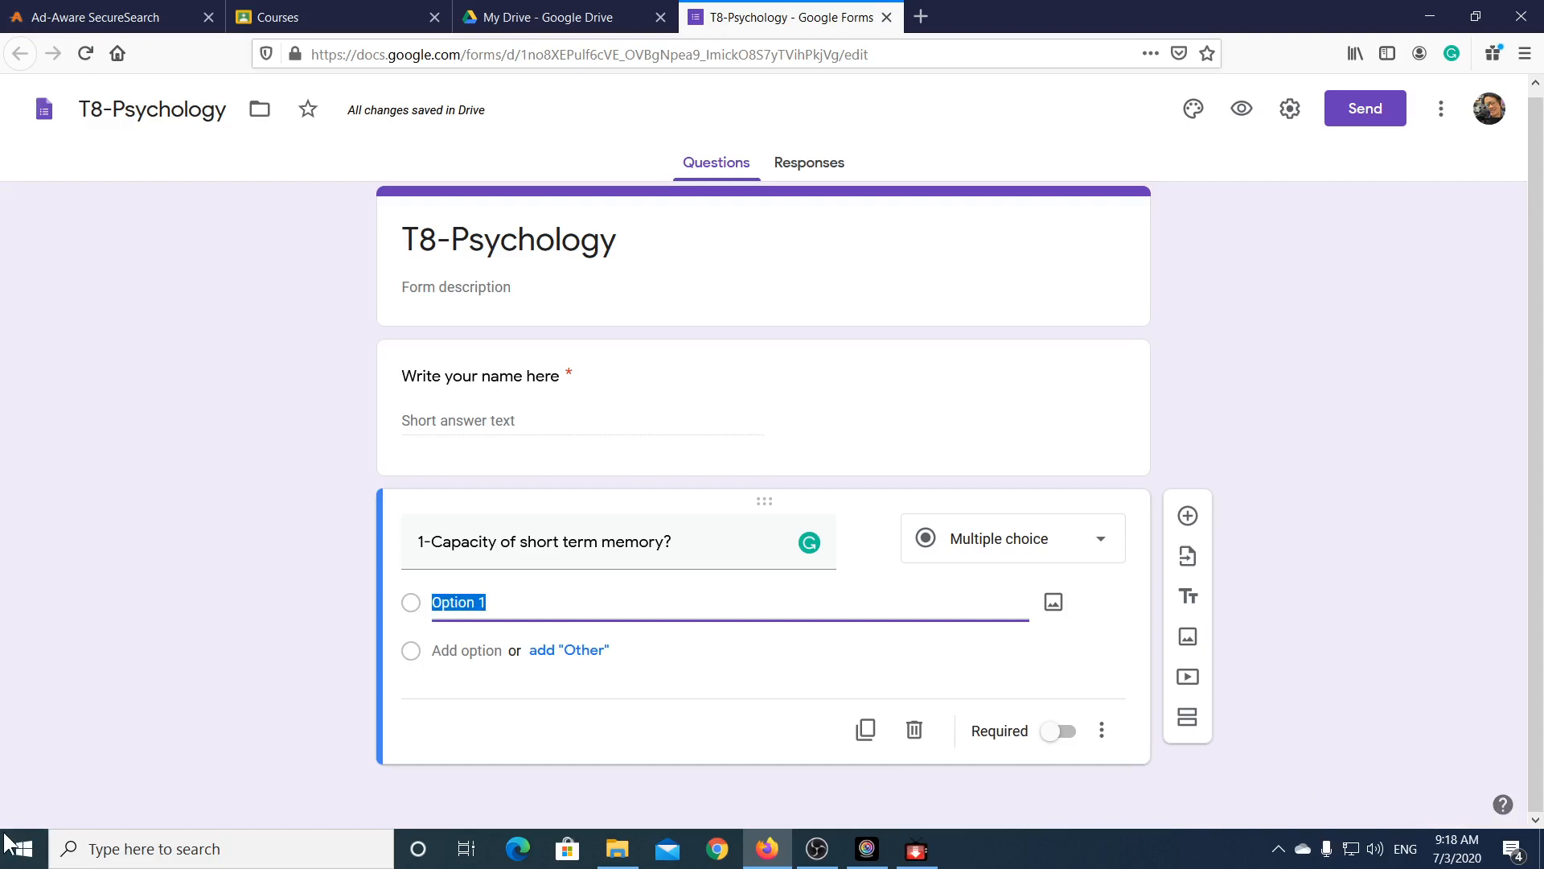
text(1-)
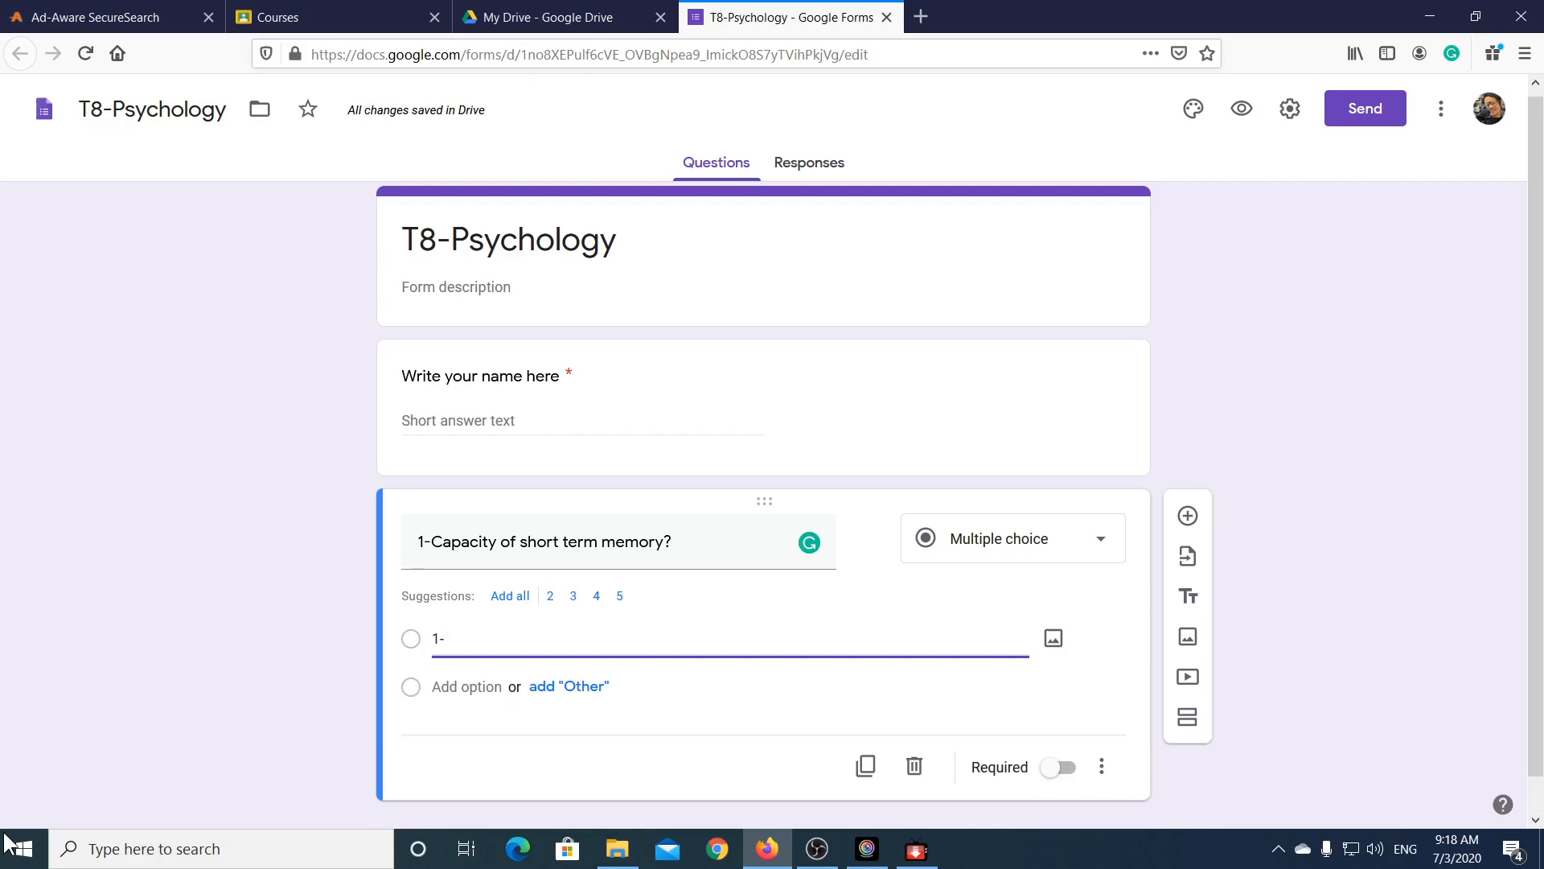
text(5 digite)
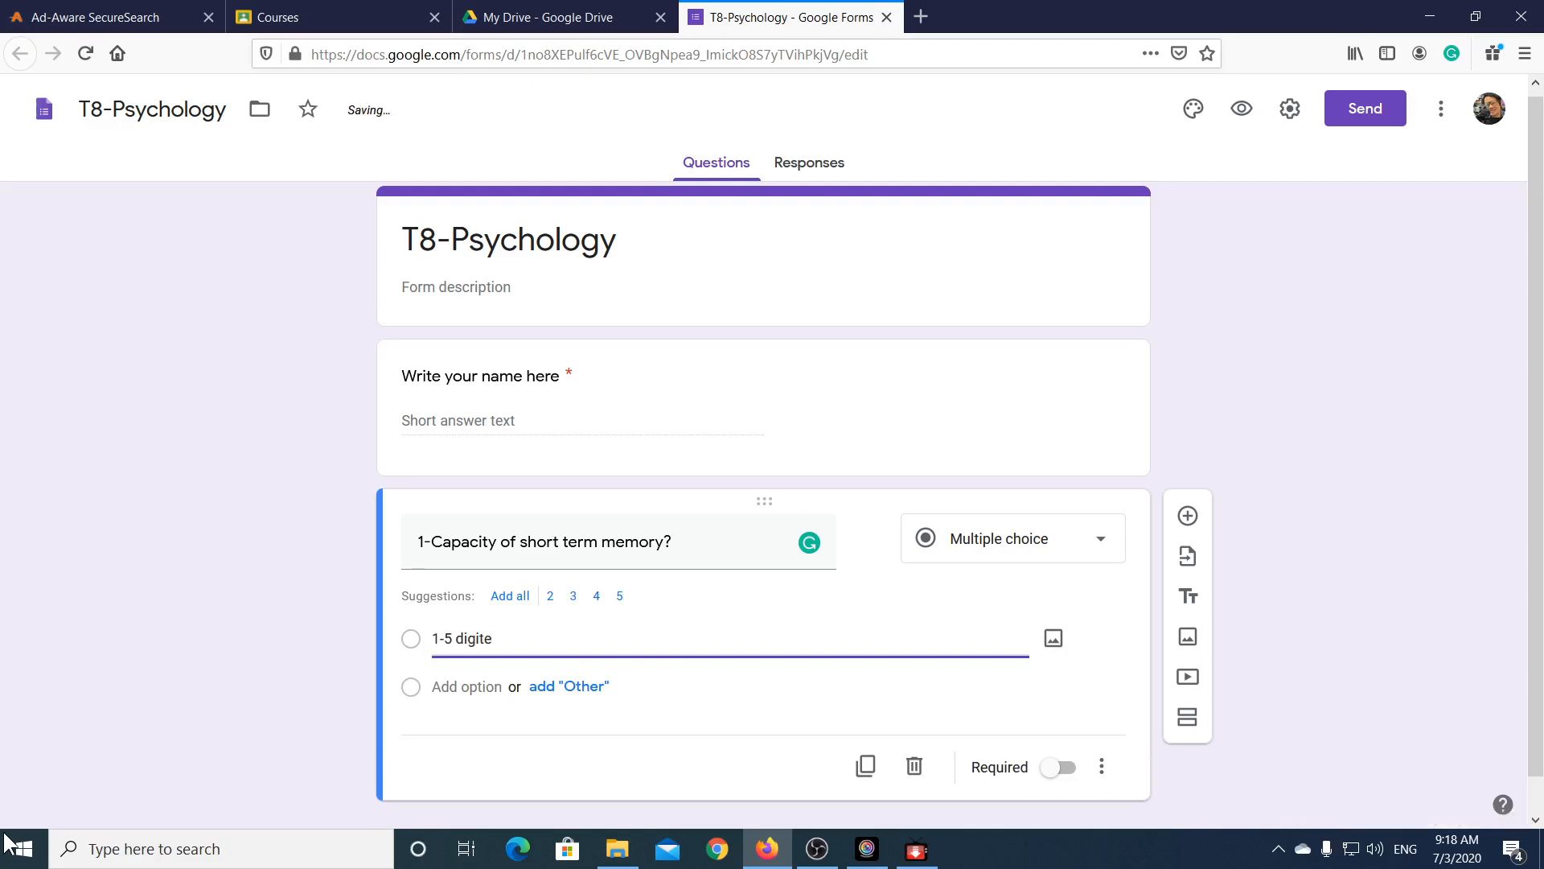
Step: Add "5 to 9 digite" as the second answer option of the short term memory question and start a third option
key(Return)
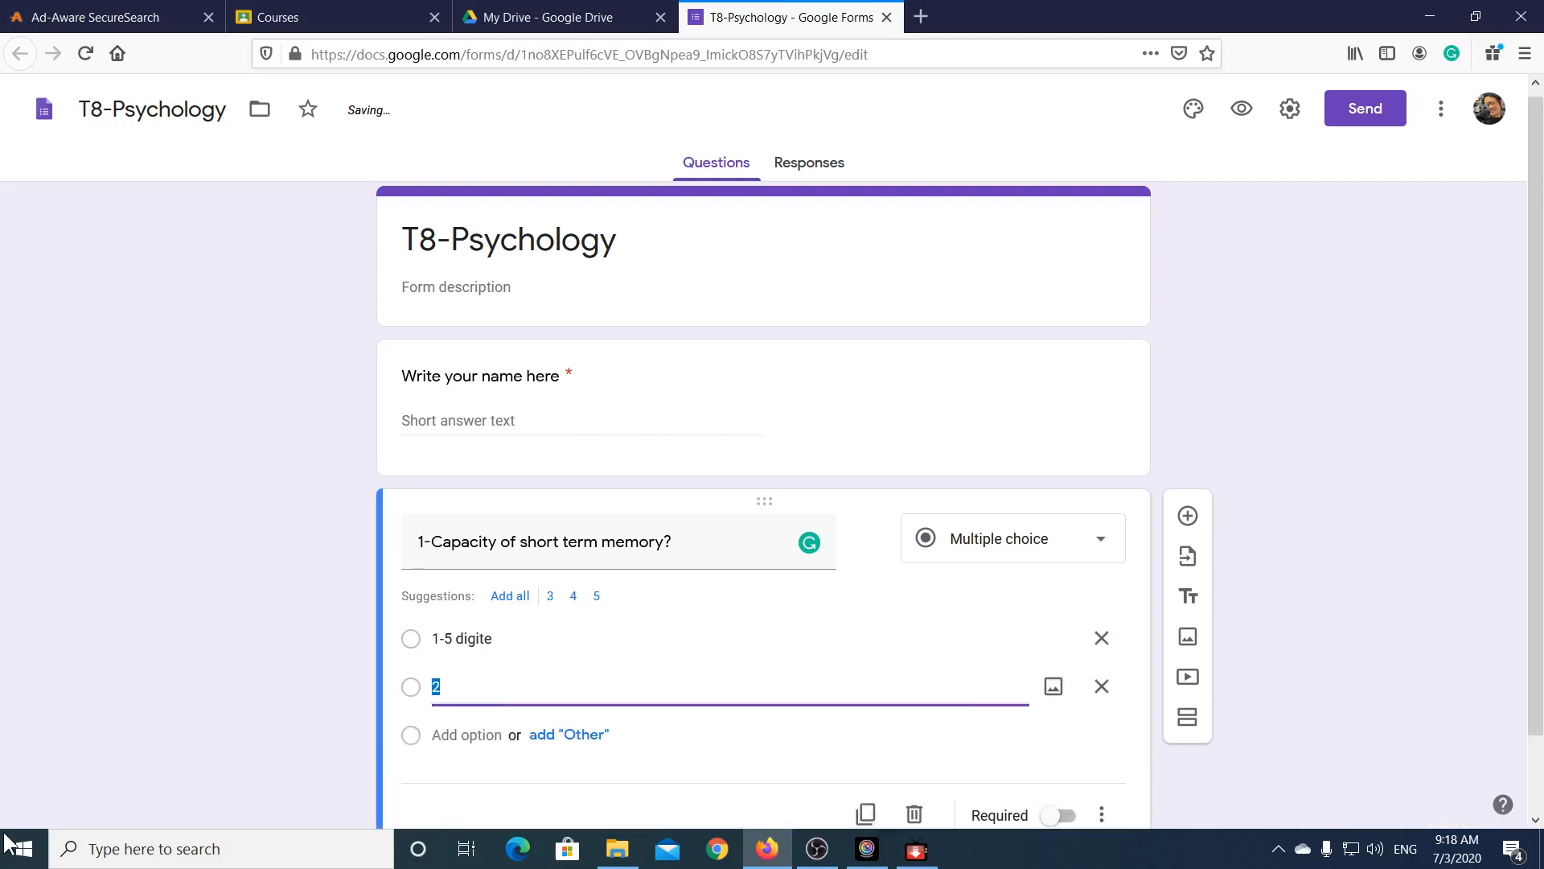
text(5 to 9 digite)
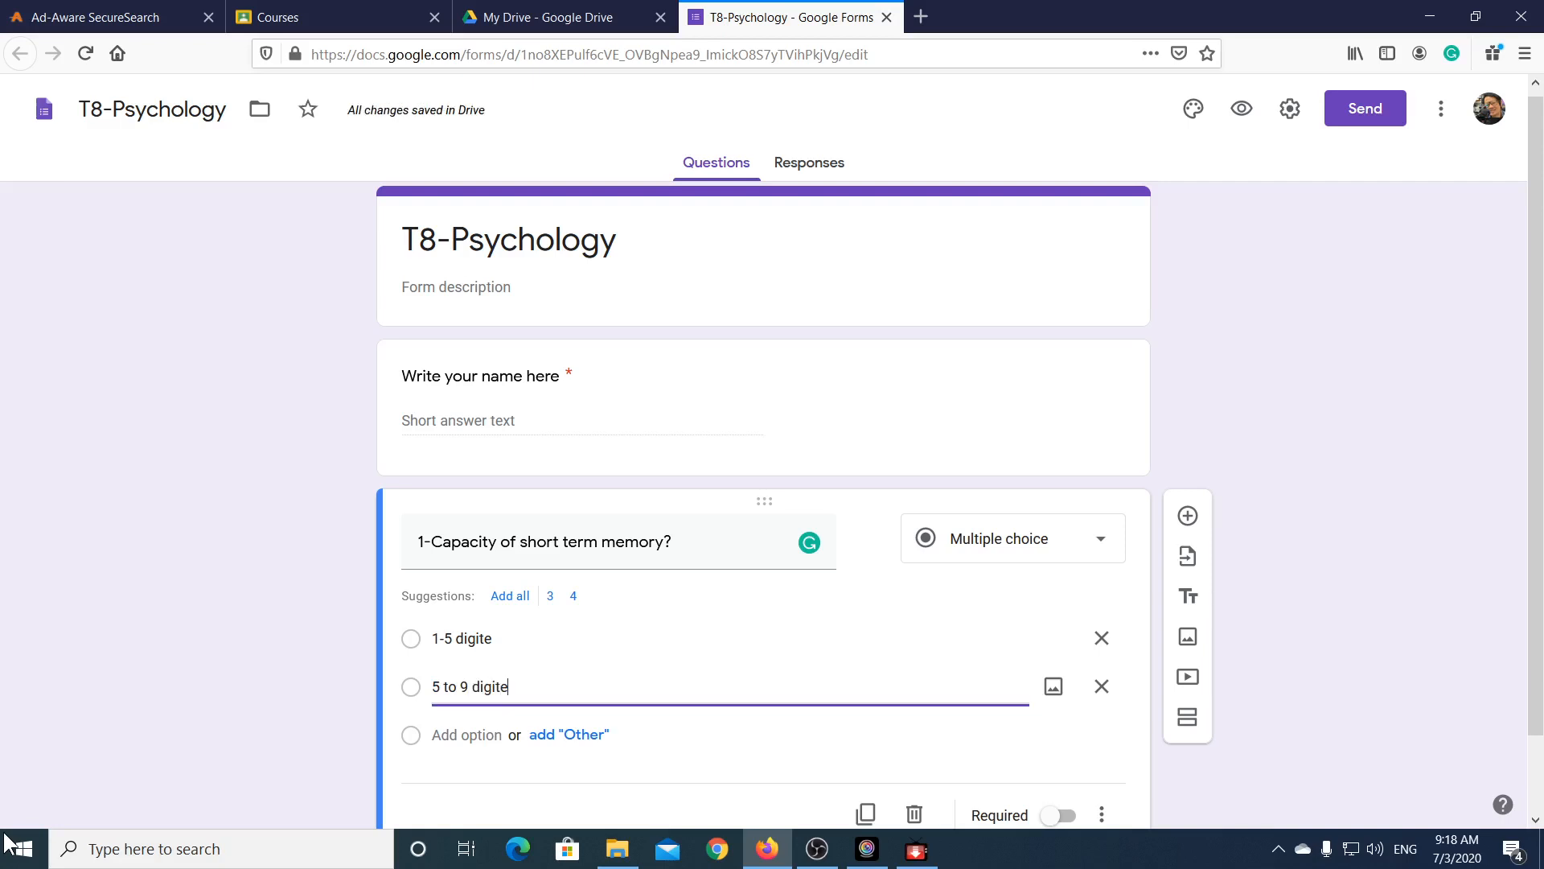
key(Return)
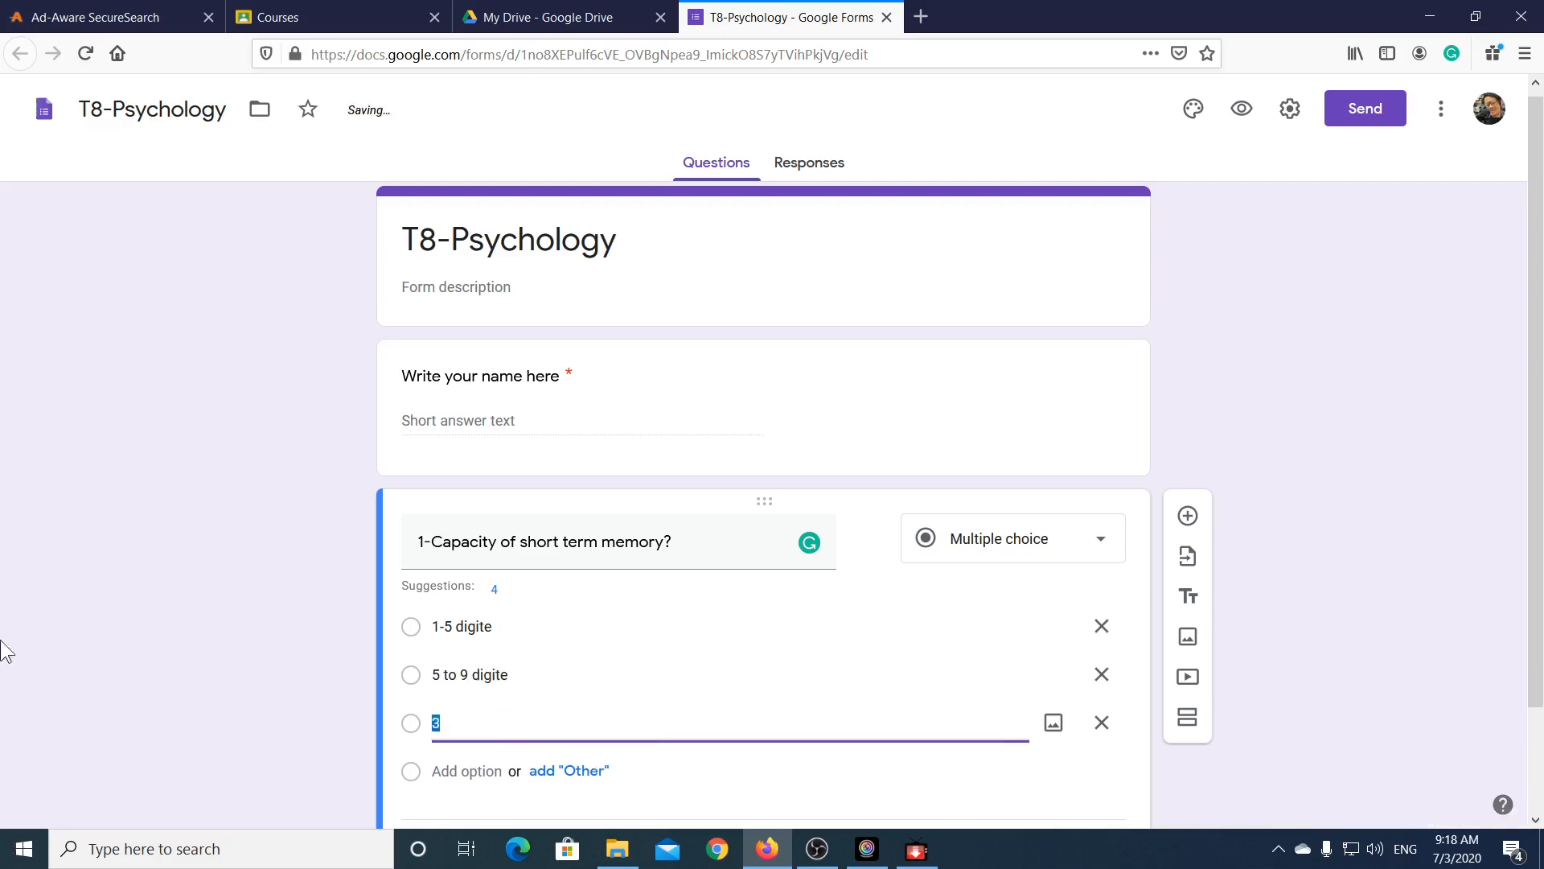
Step: Correct the spelling of the first two answer options to "1-5 digits" and "5 to 9 digits"
click(503, 629)
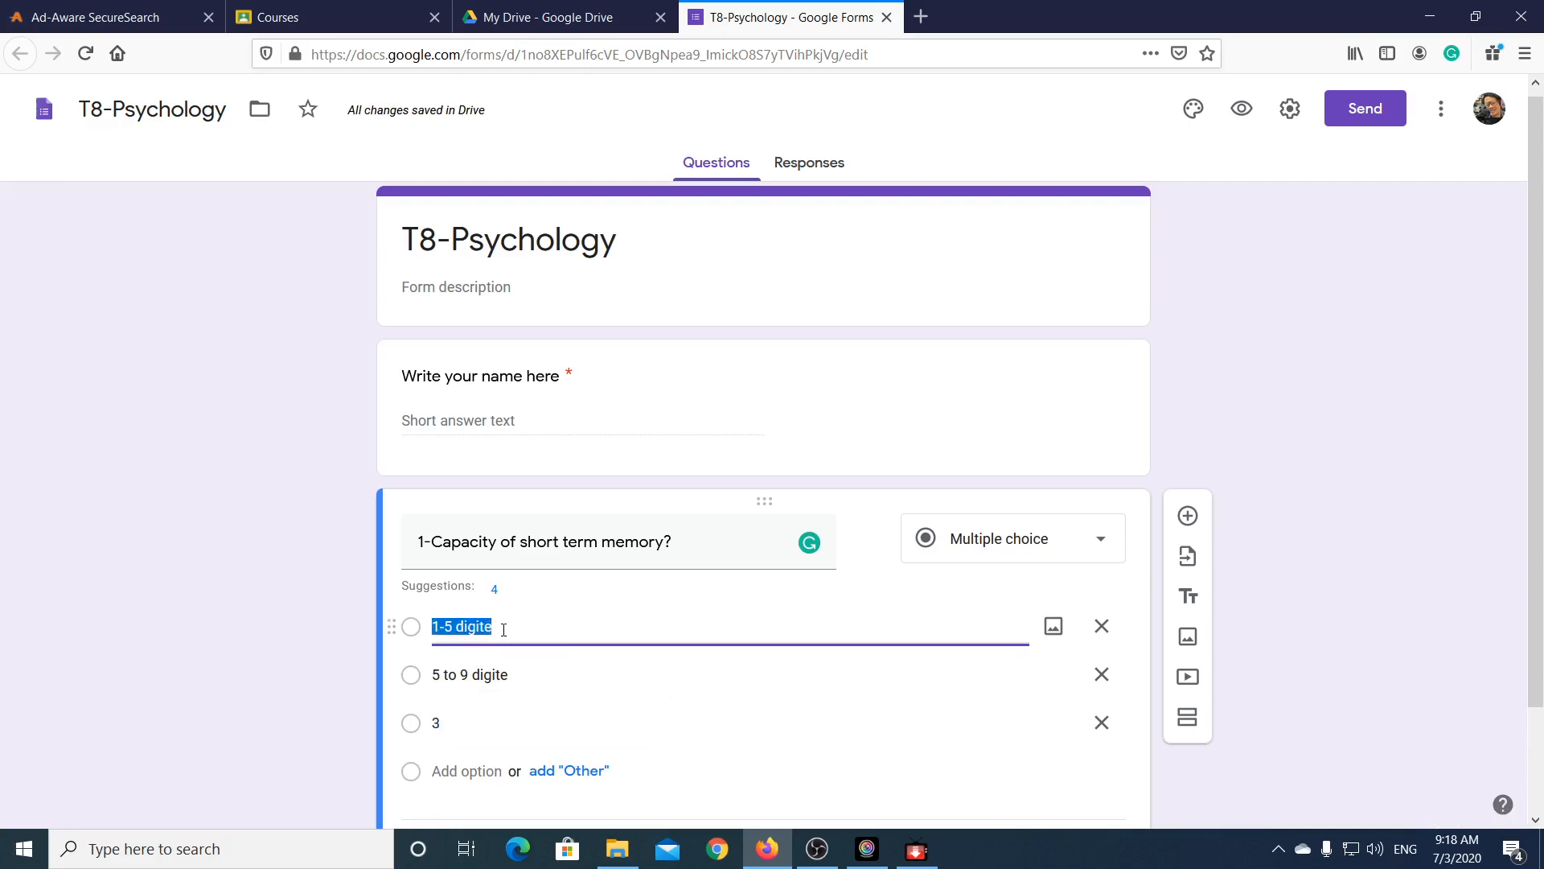
click(504, 629)
key(BackSpace)
text(s)
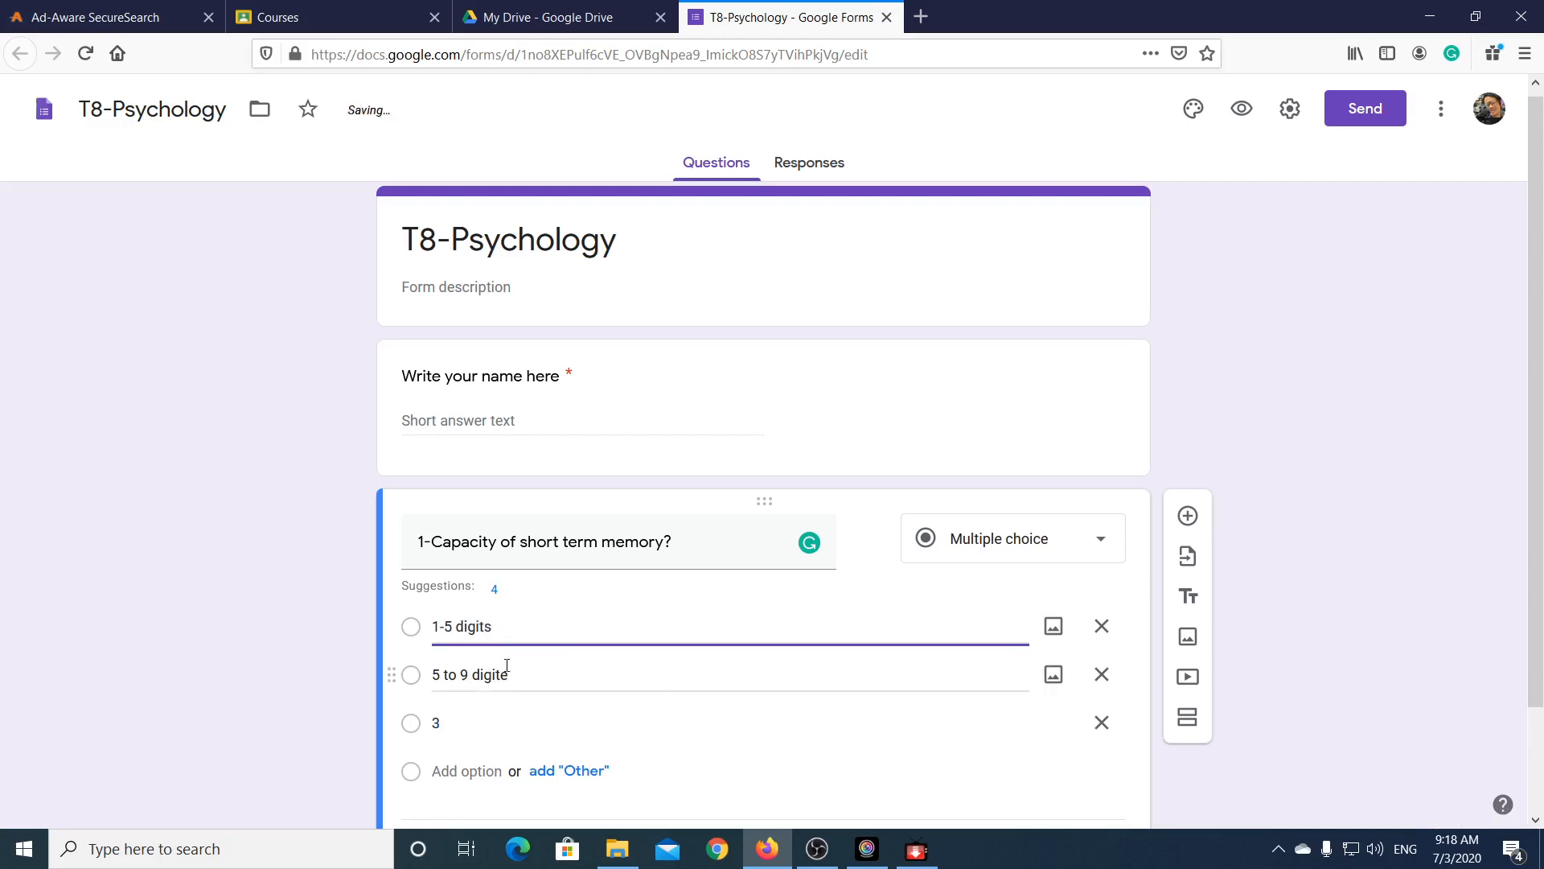
click(512, 677)
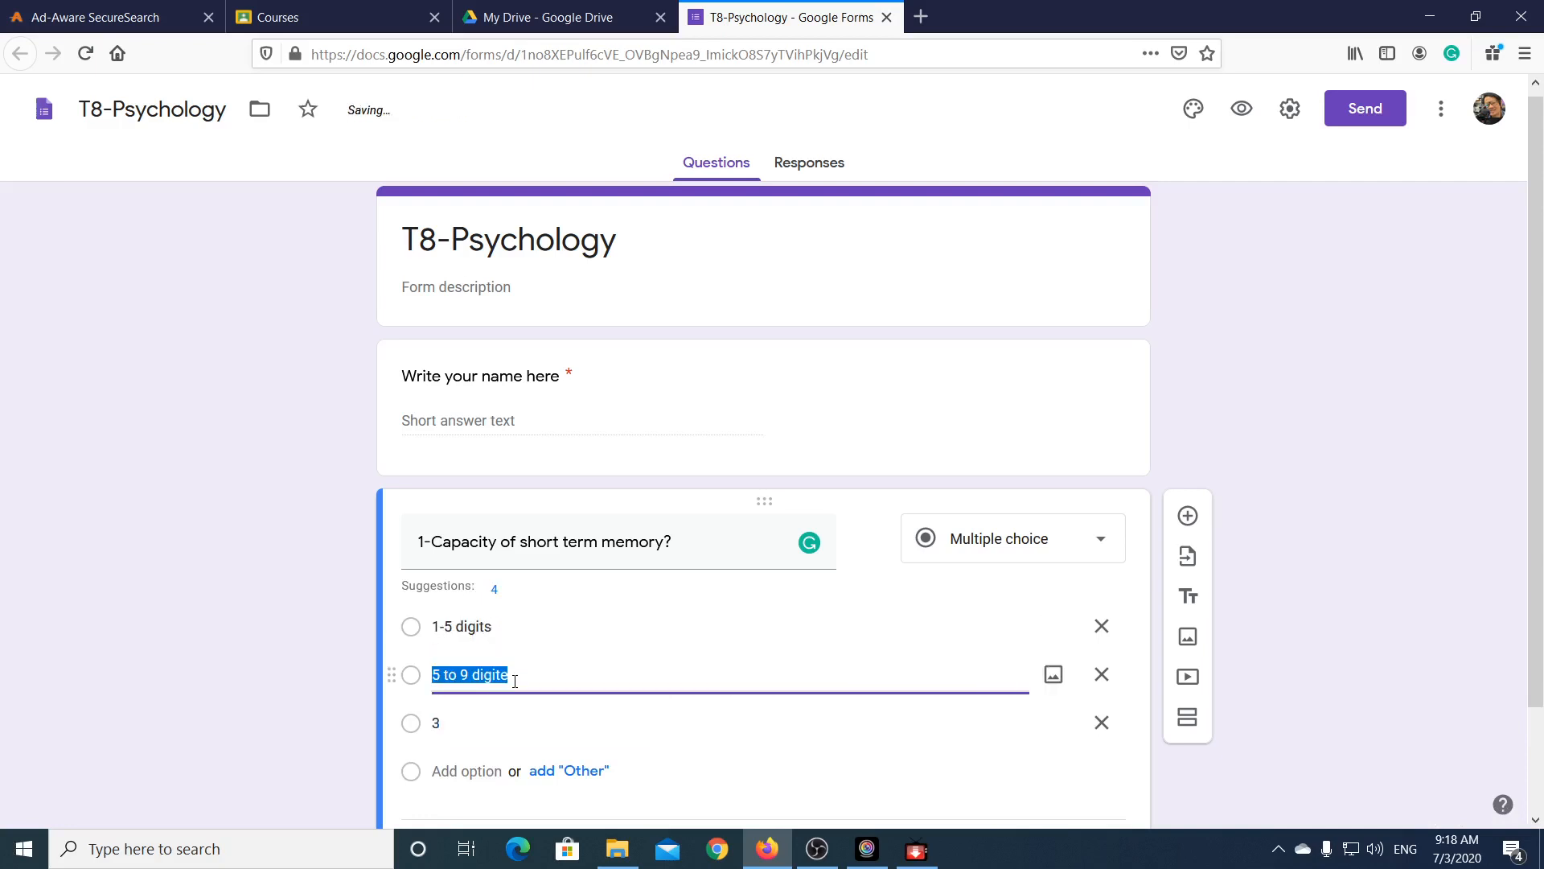
click(515, 681)
key(BackSpace)
text(s)
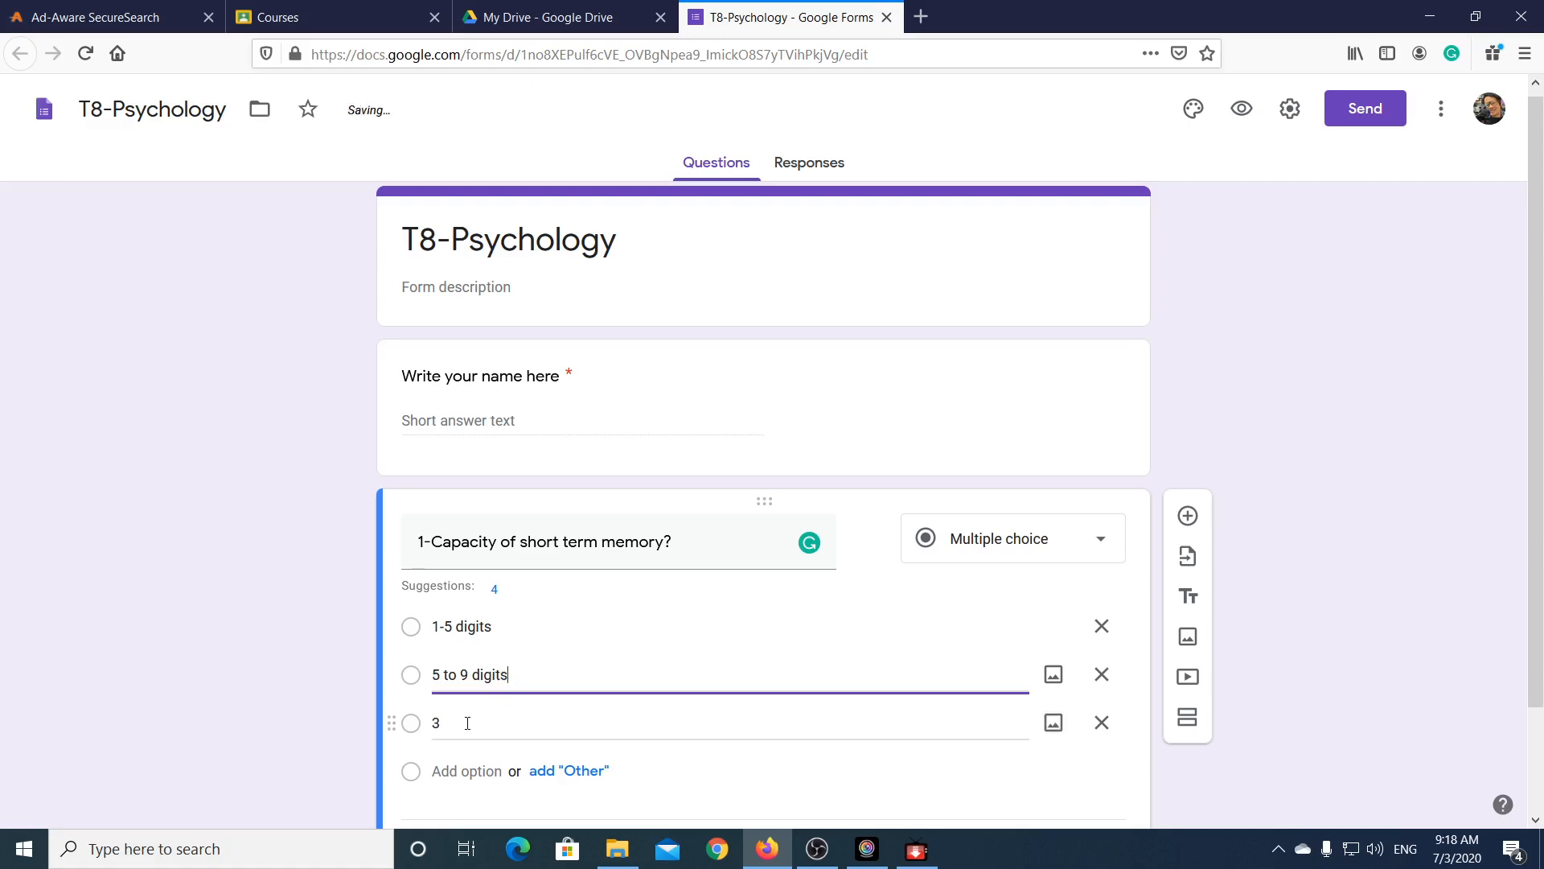
Step: Enter "9 to 12 digits" as the third answer option and add "> 9 digits" as the fourth
click(467, 722)
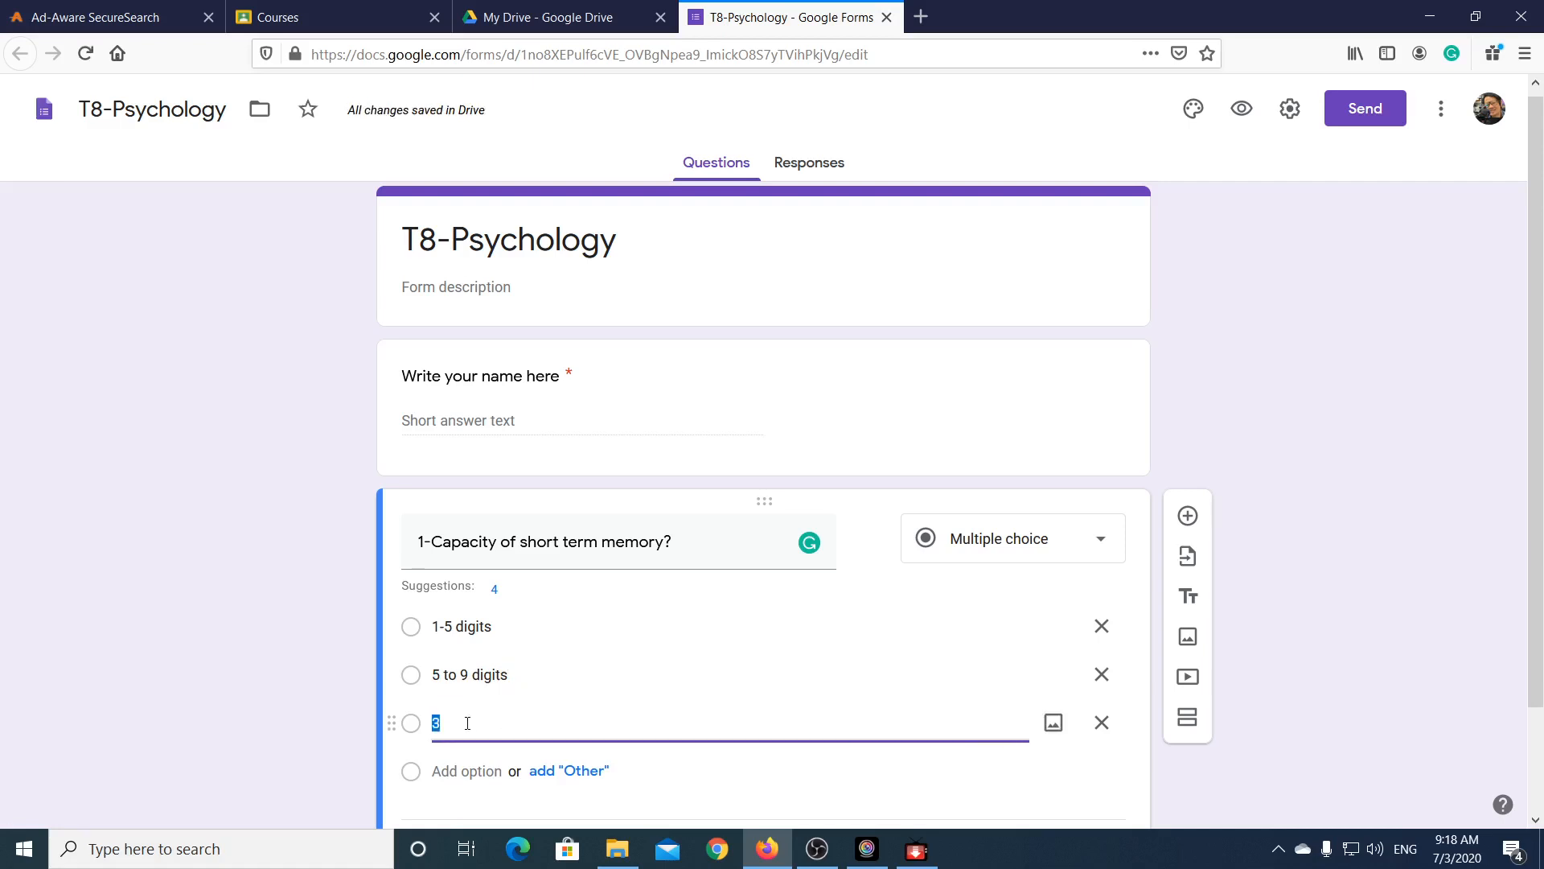
text(9 to 12 digits)
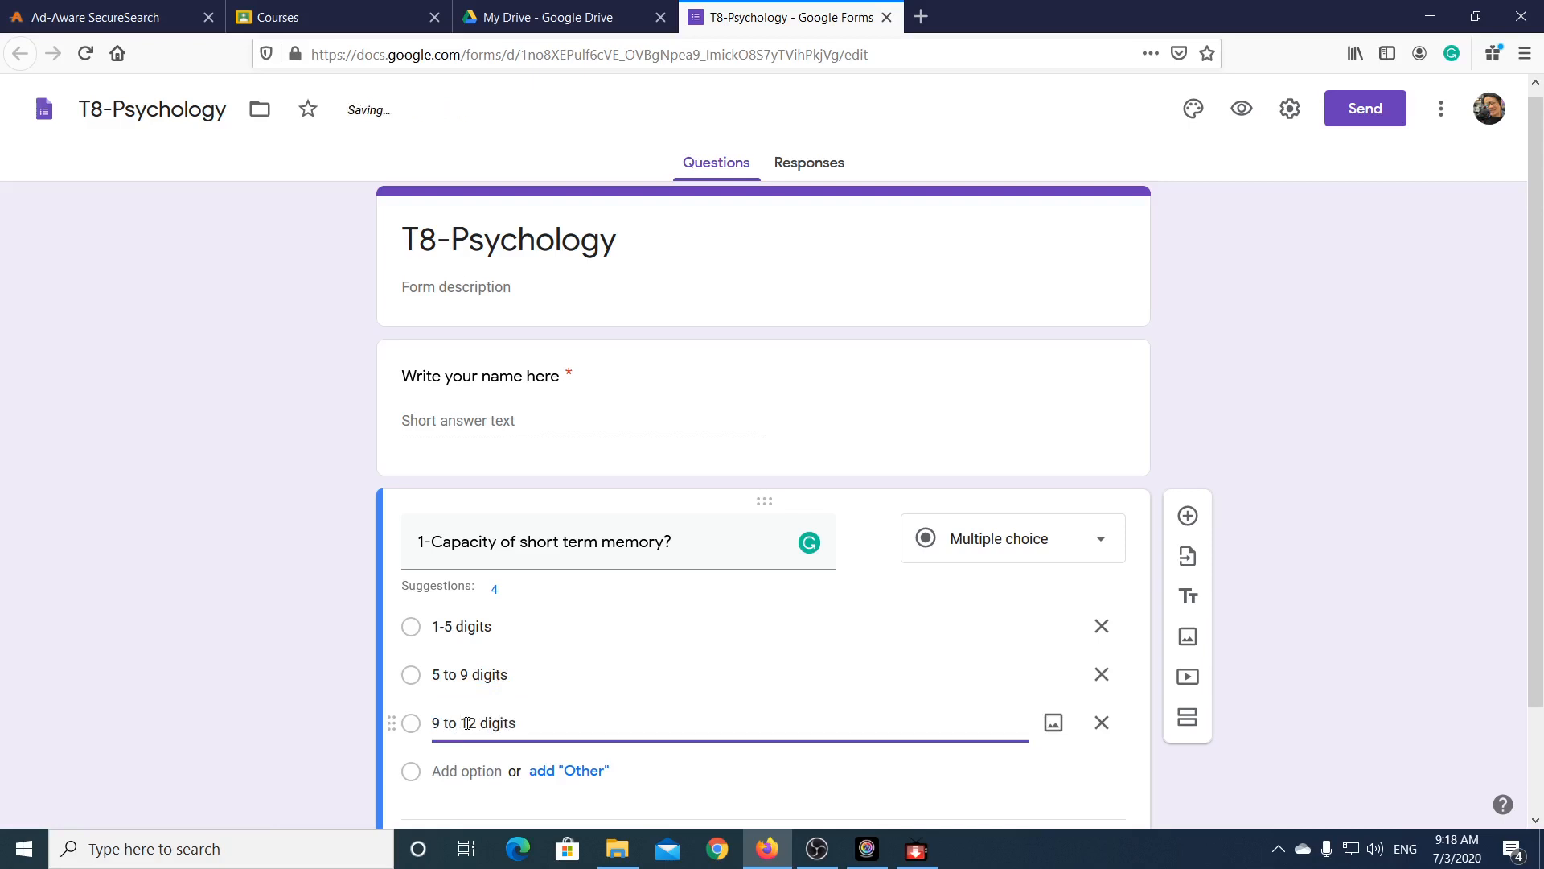
key(Return)
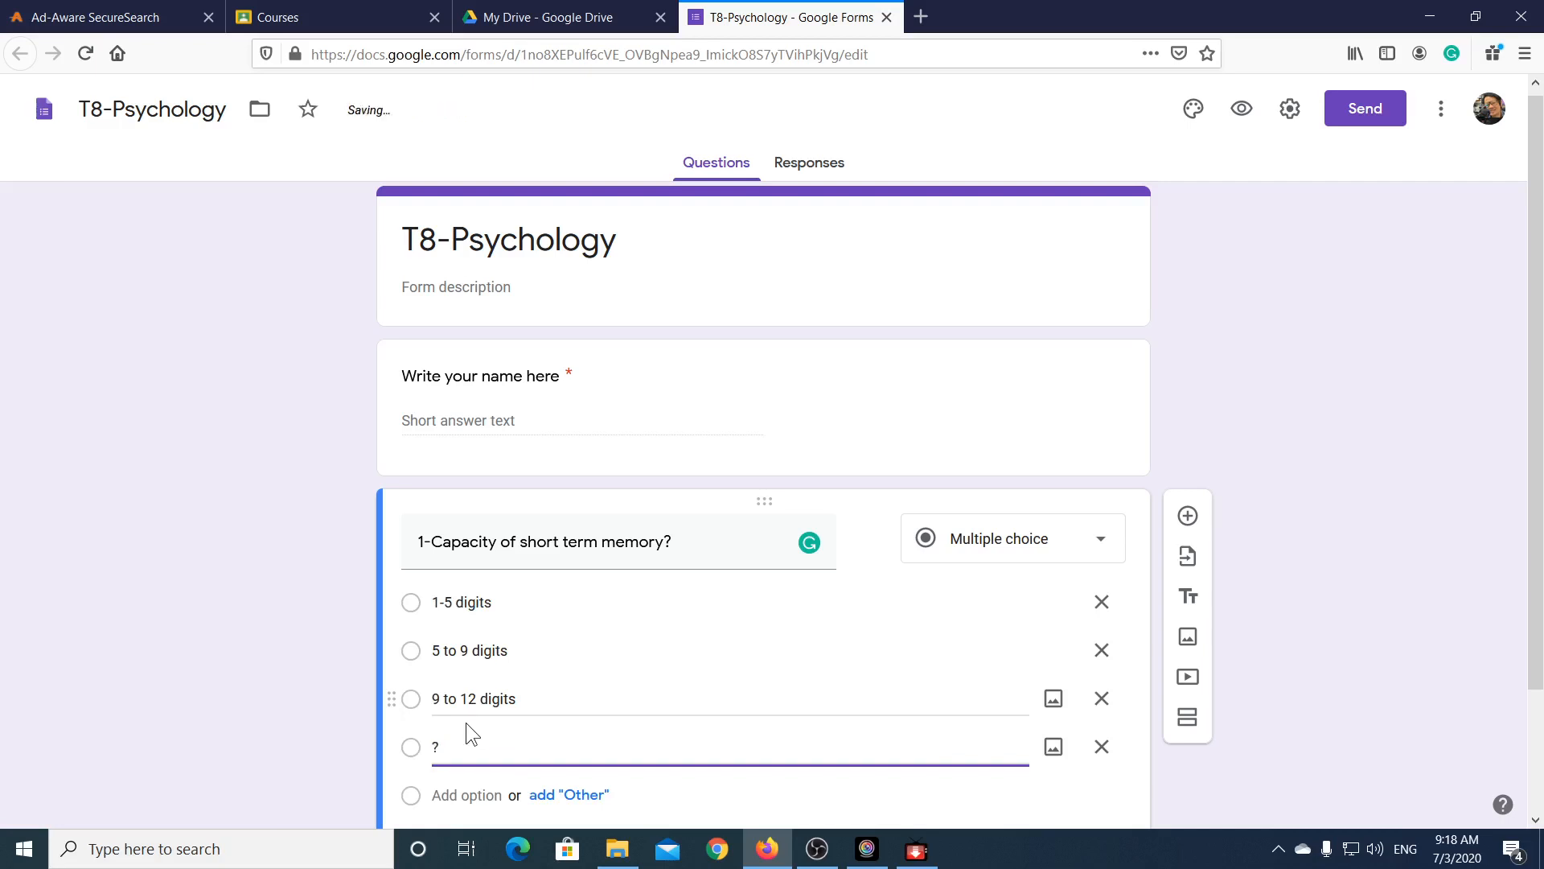
text(> 9 digits)
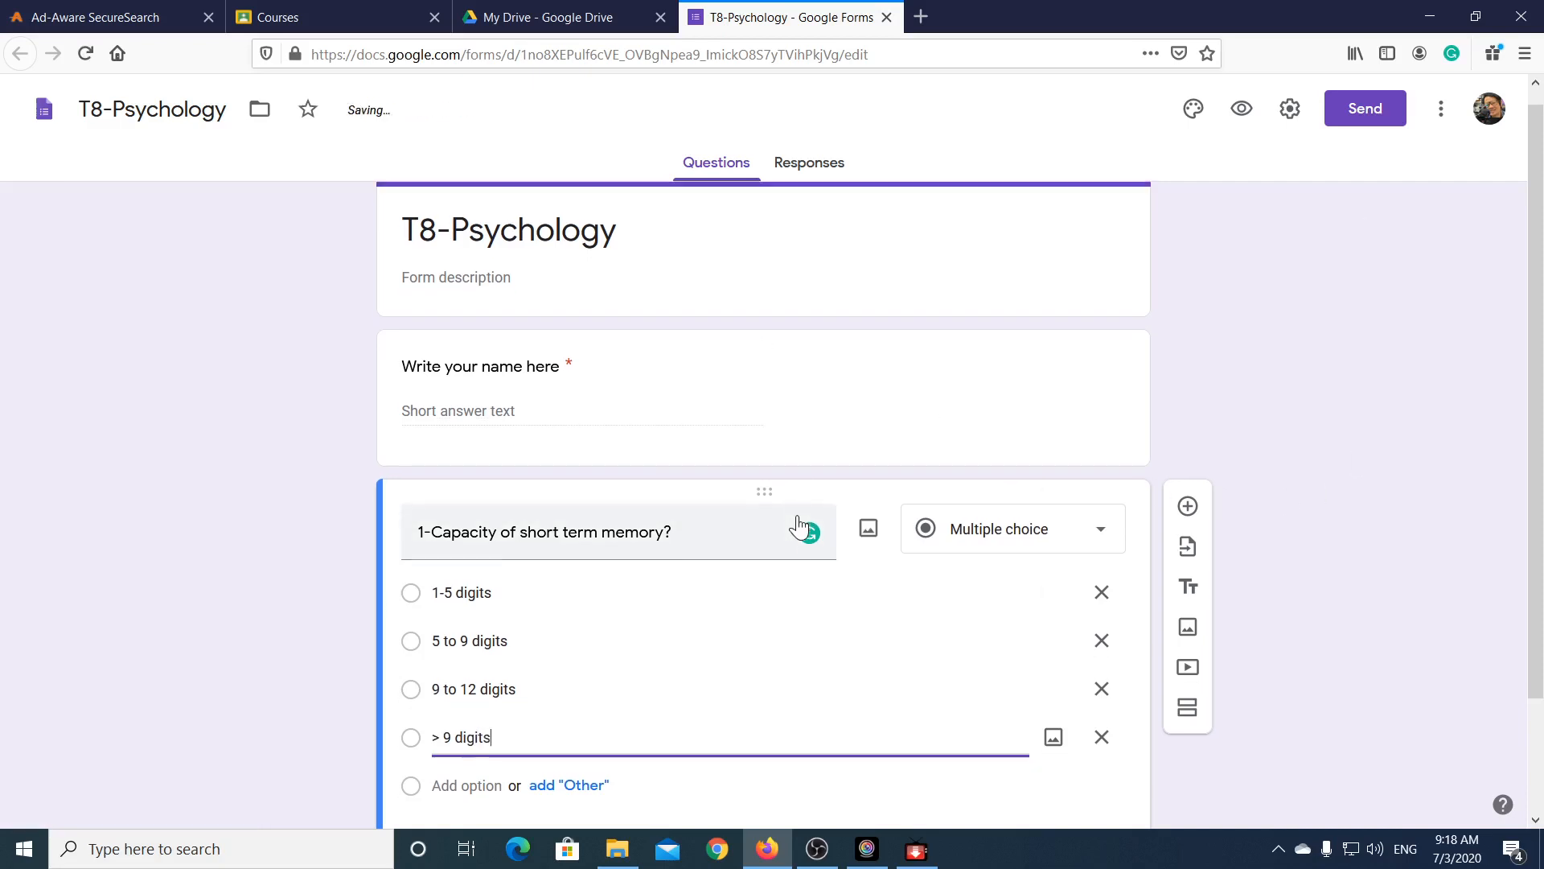
scroll(524, 486, down, 2)
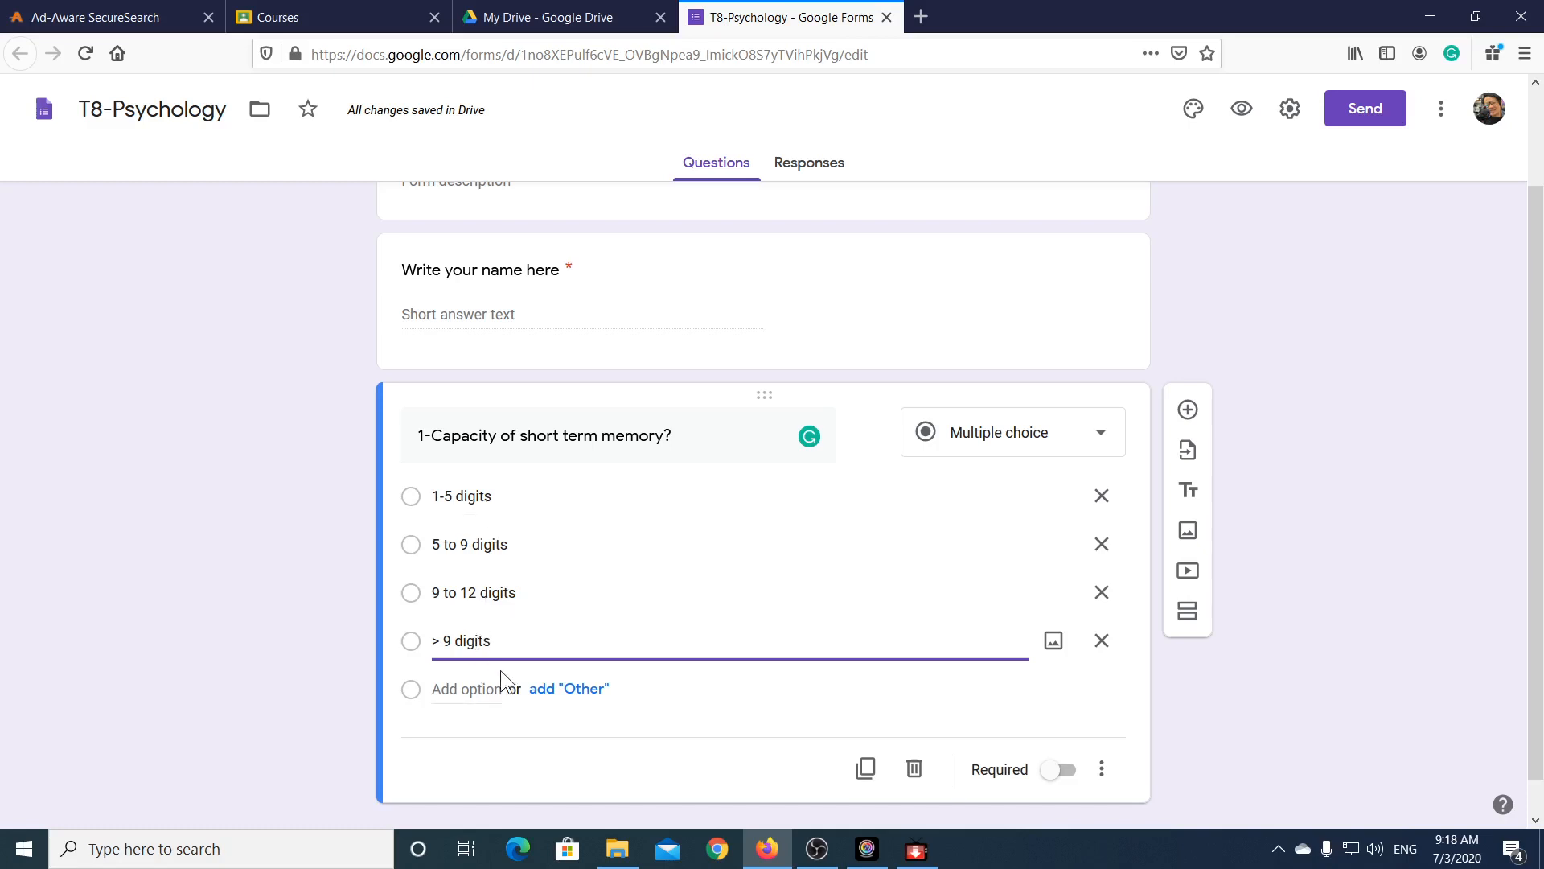
scroll(731, 672, down, 1)
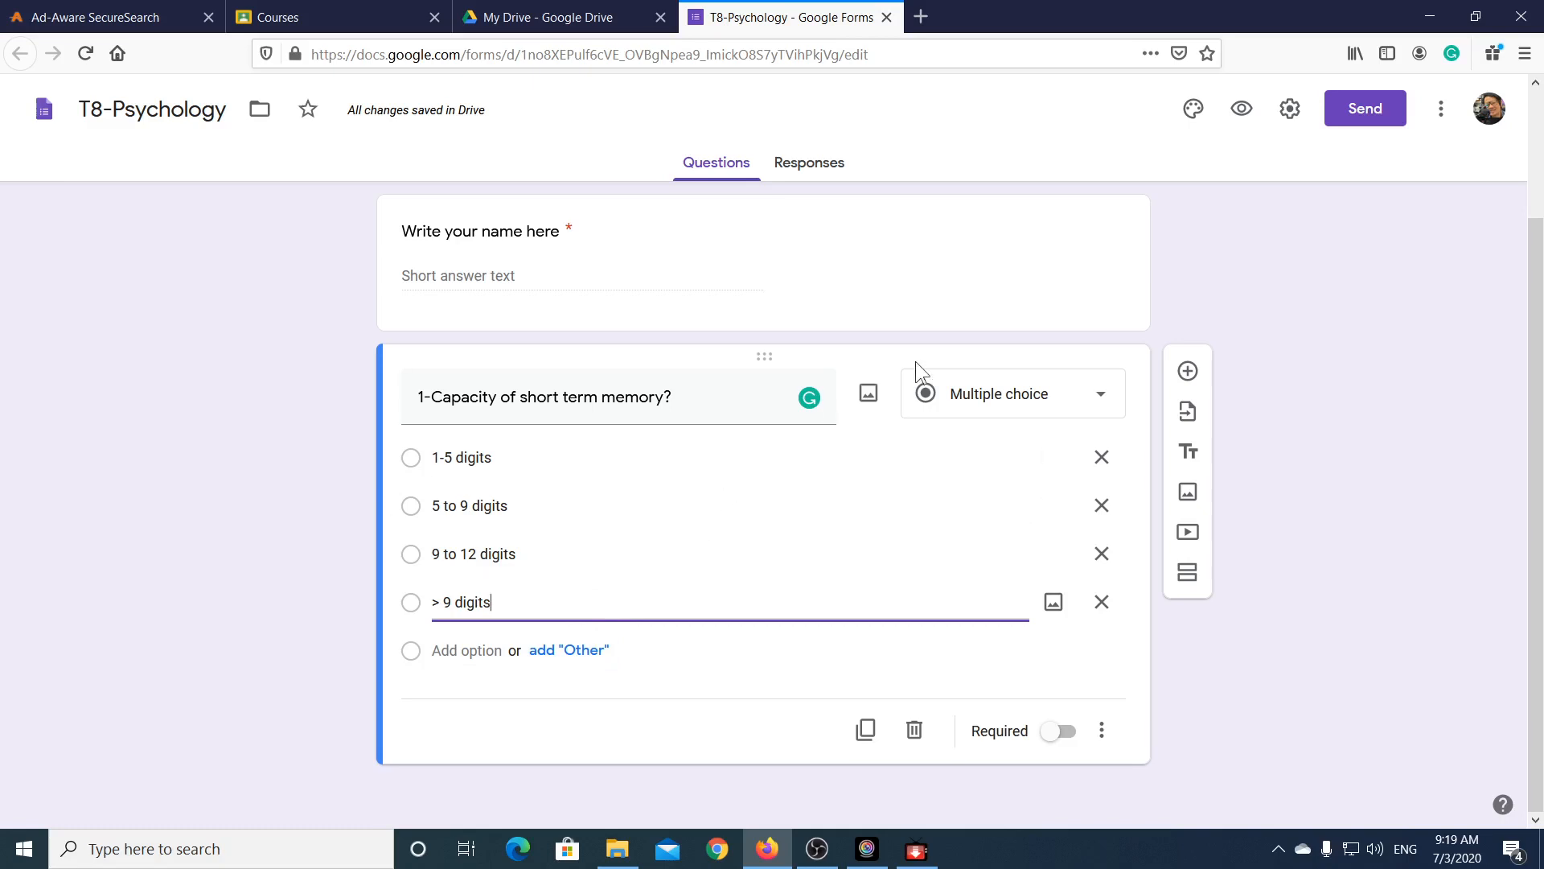
Step: In the form settings, enable collecting email addresses, limiting to 1 response and shuffling the question order
click(1291, 109)
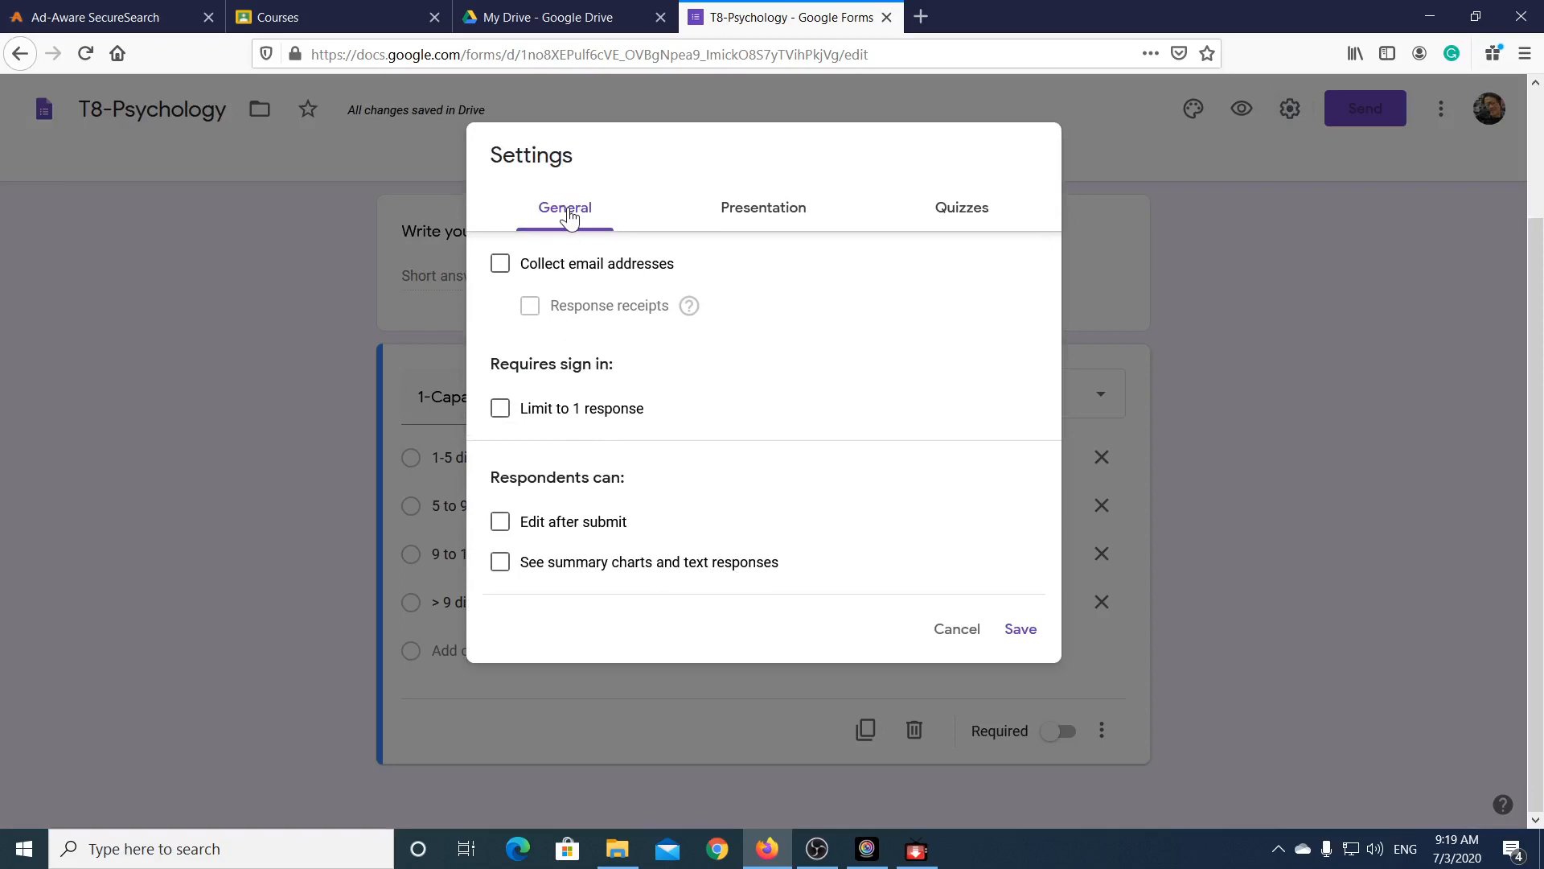
click(500, 266)
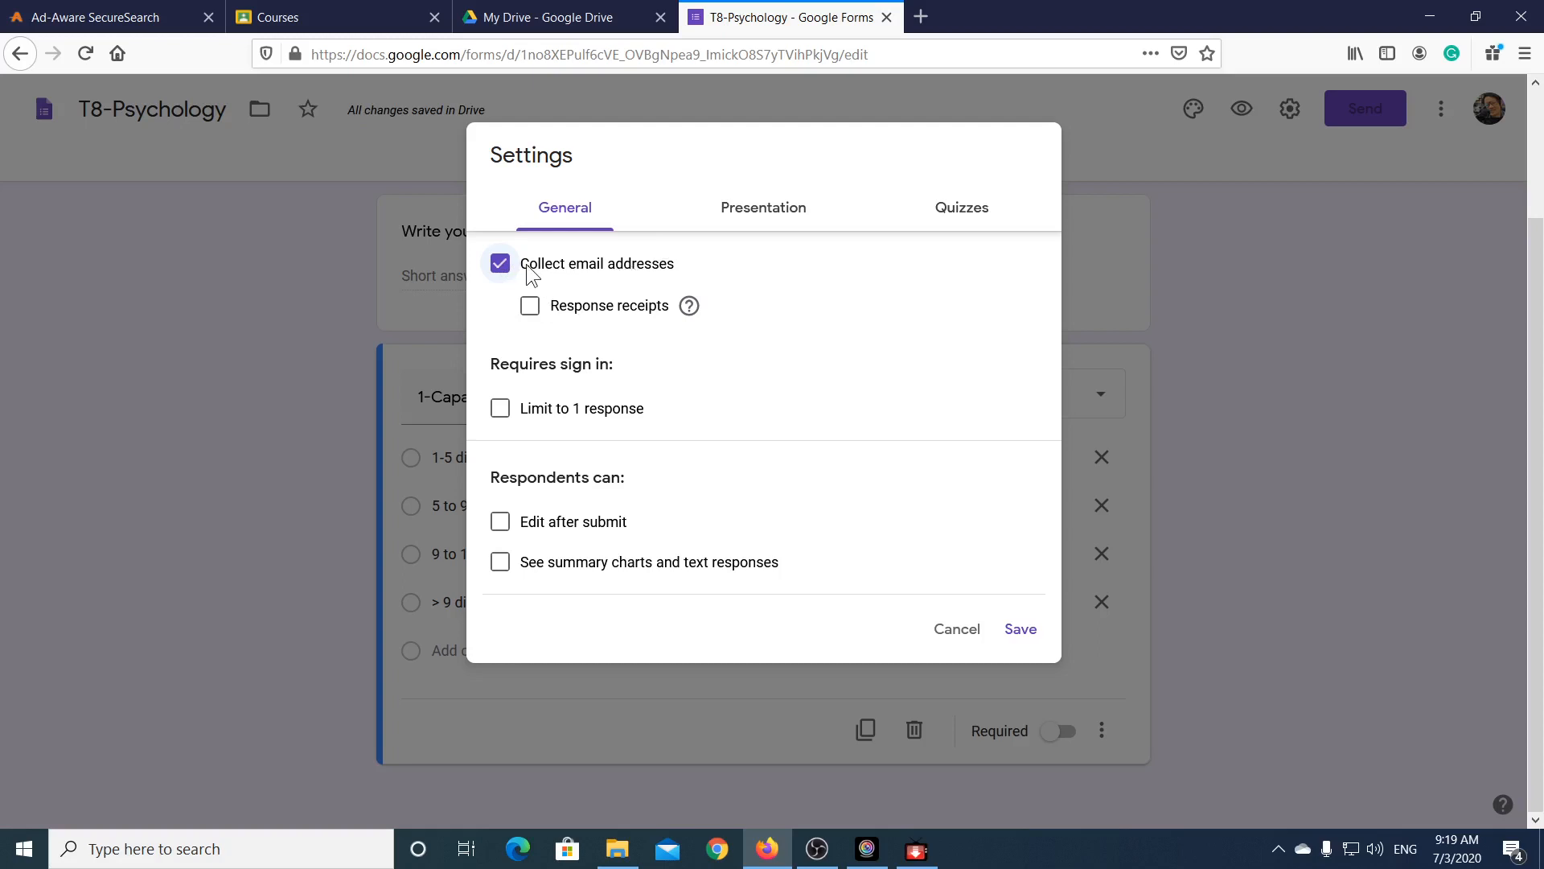
click(501, 412)
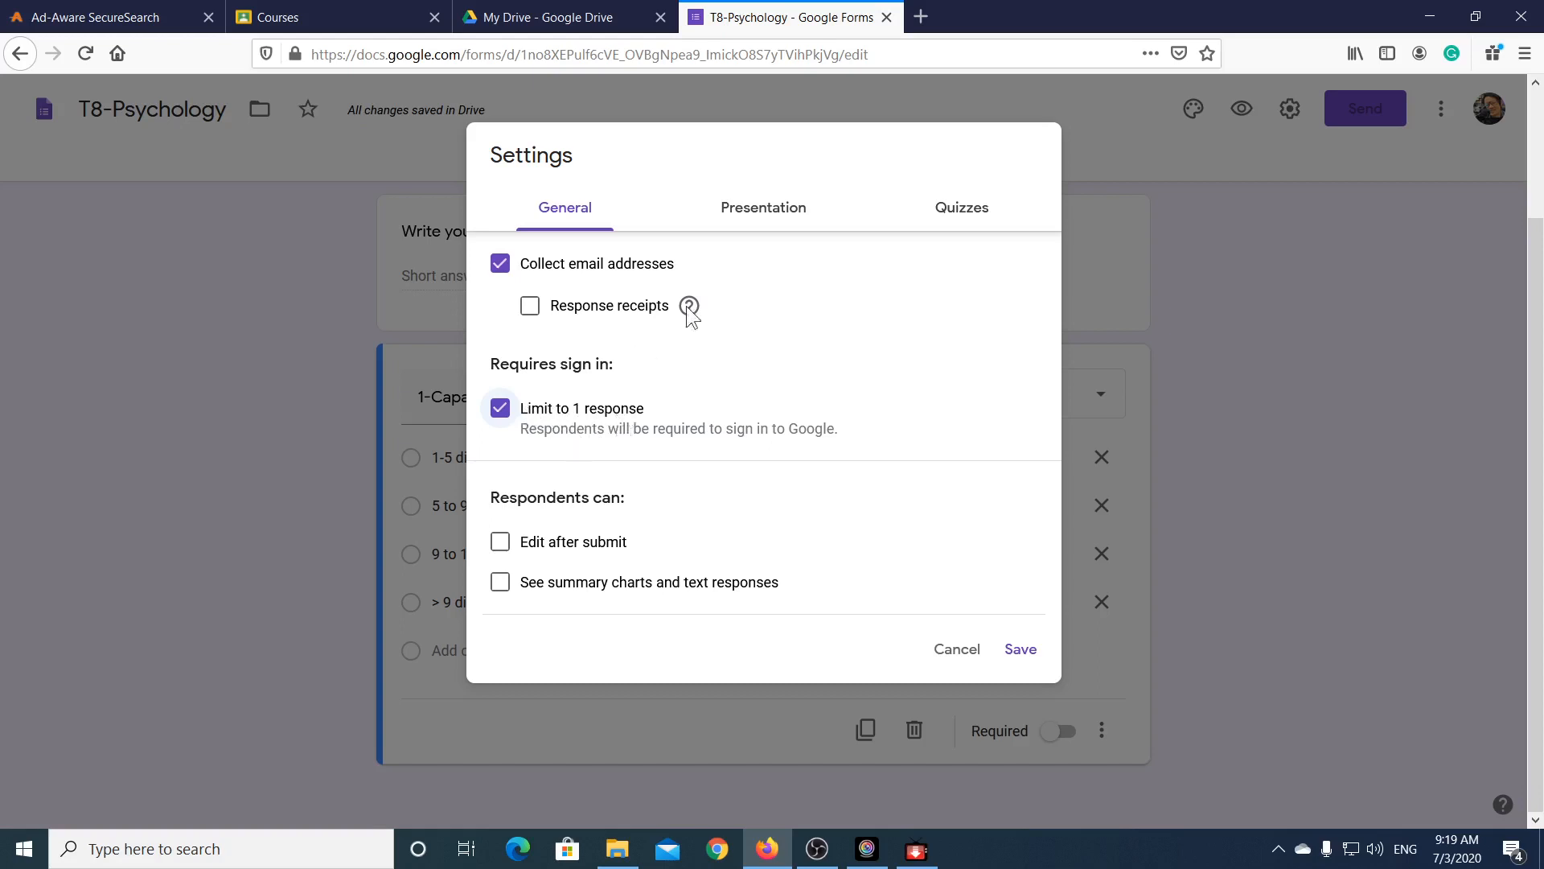
click(777, 217)
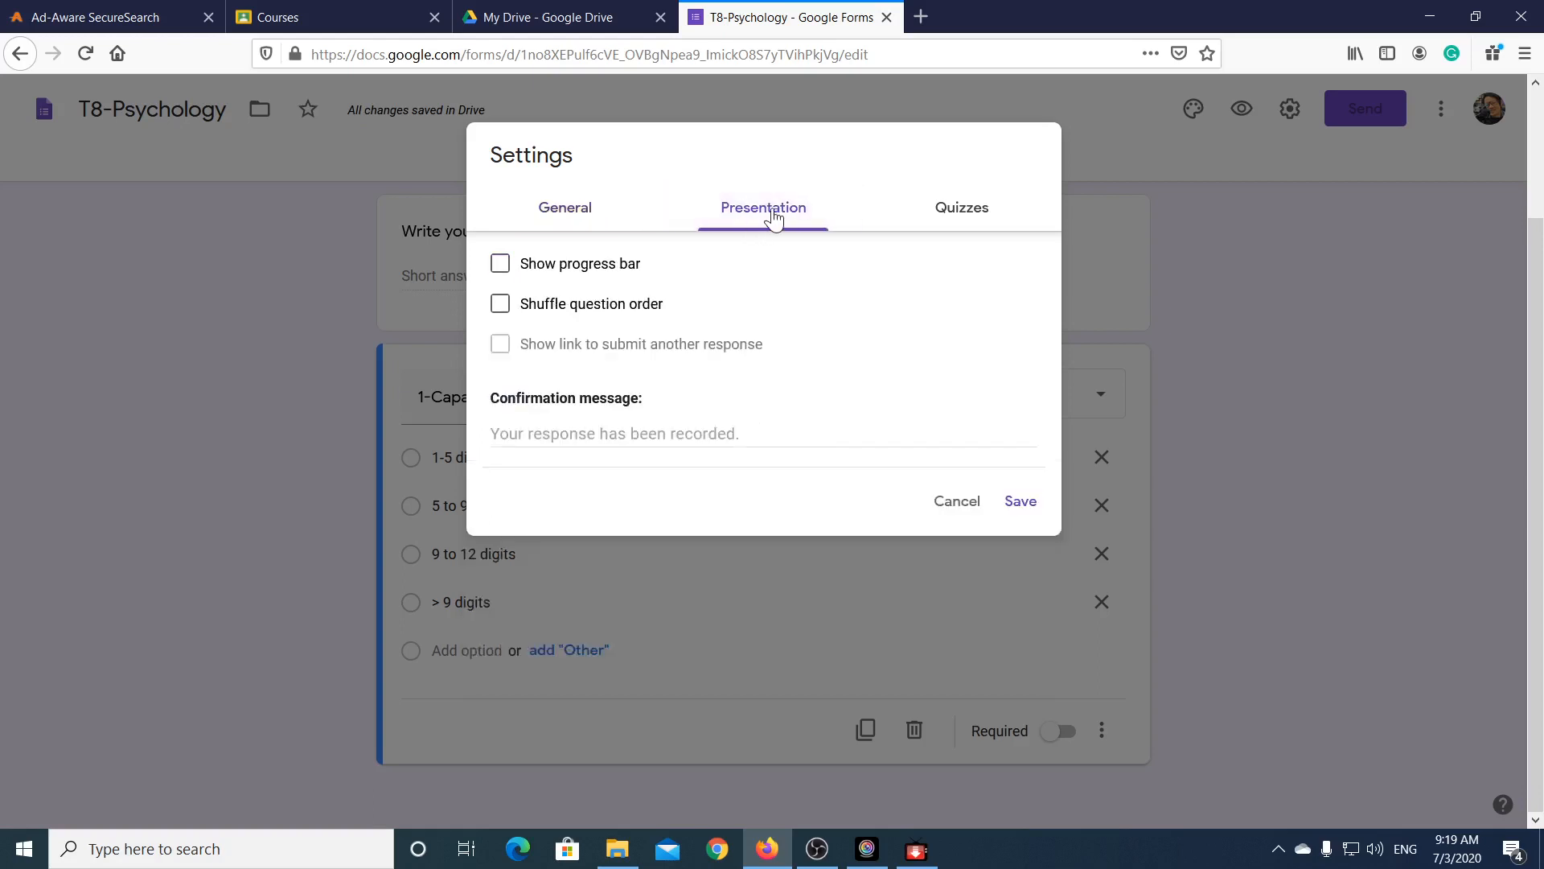
click(502, 305)
Step: Make the form a quiz with missed questions and correct answers hidden from respondents, and save the settings
click(979, 223)
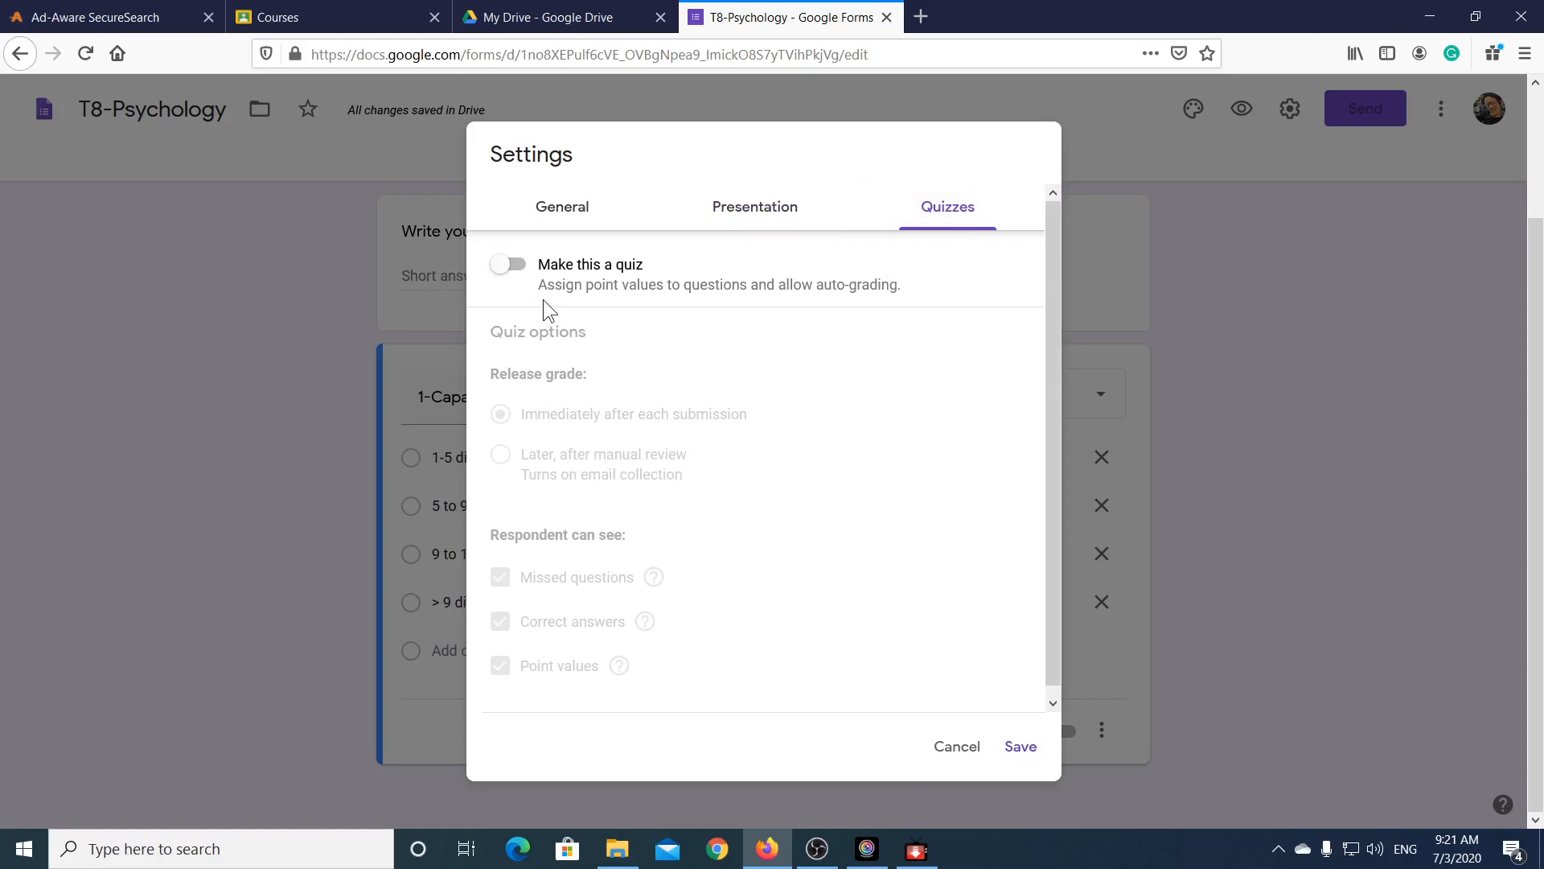
click(500, 273)
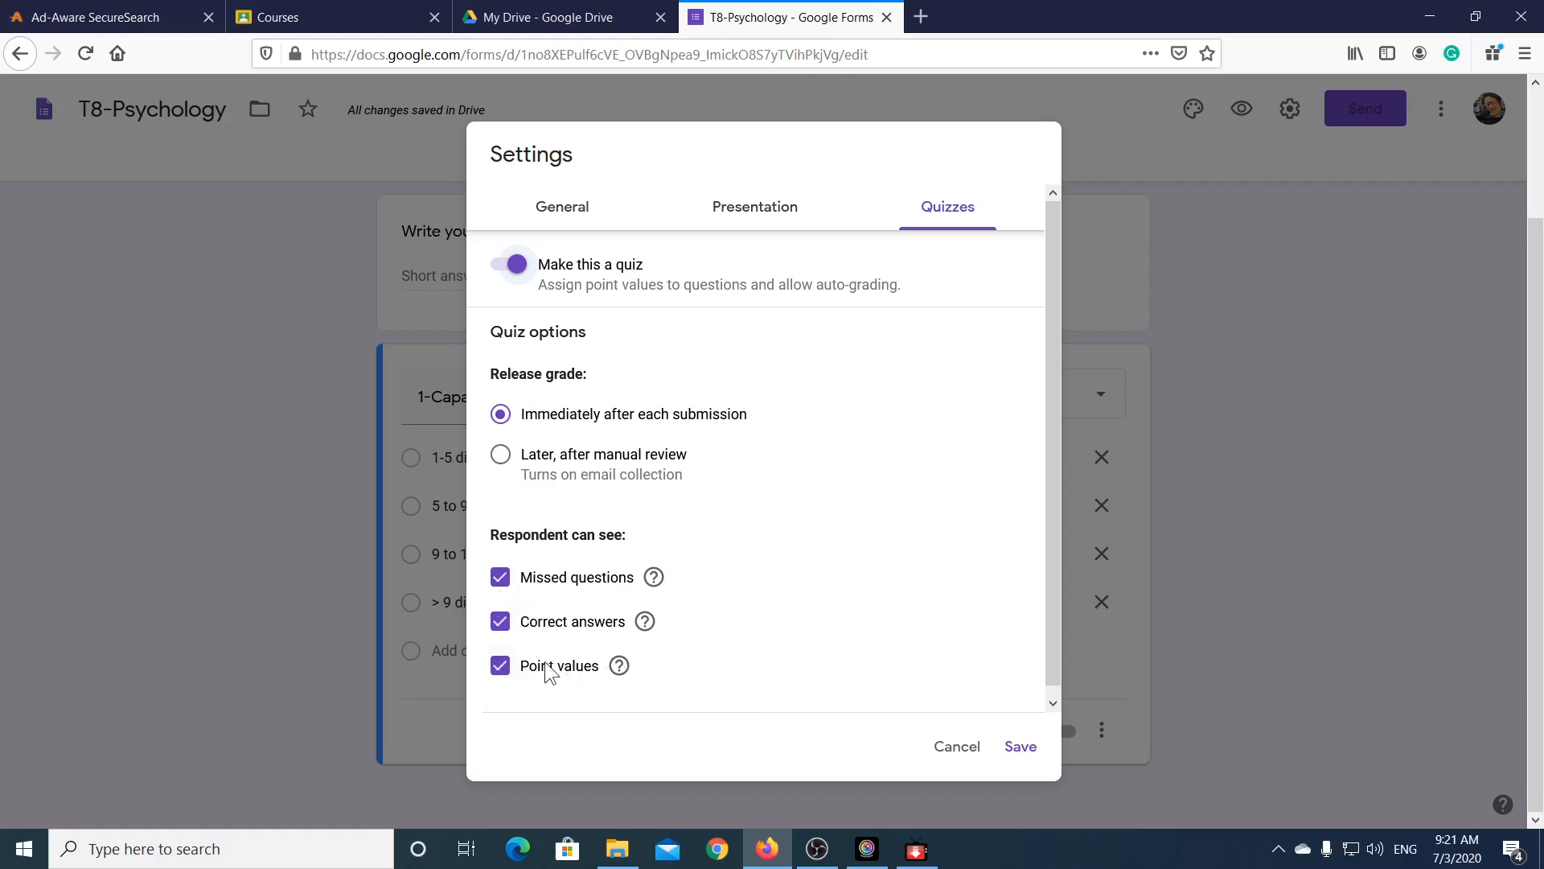
click(501, 578)
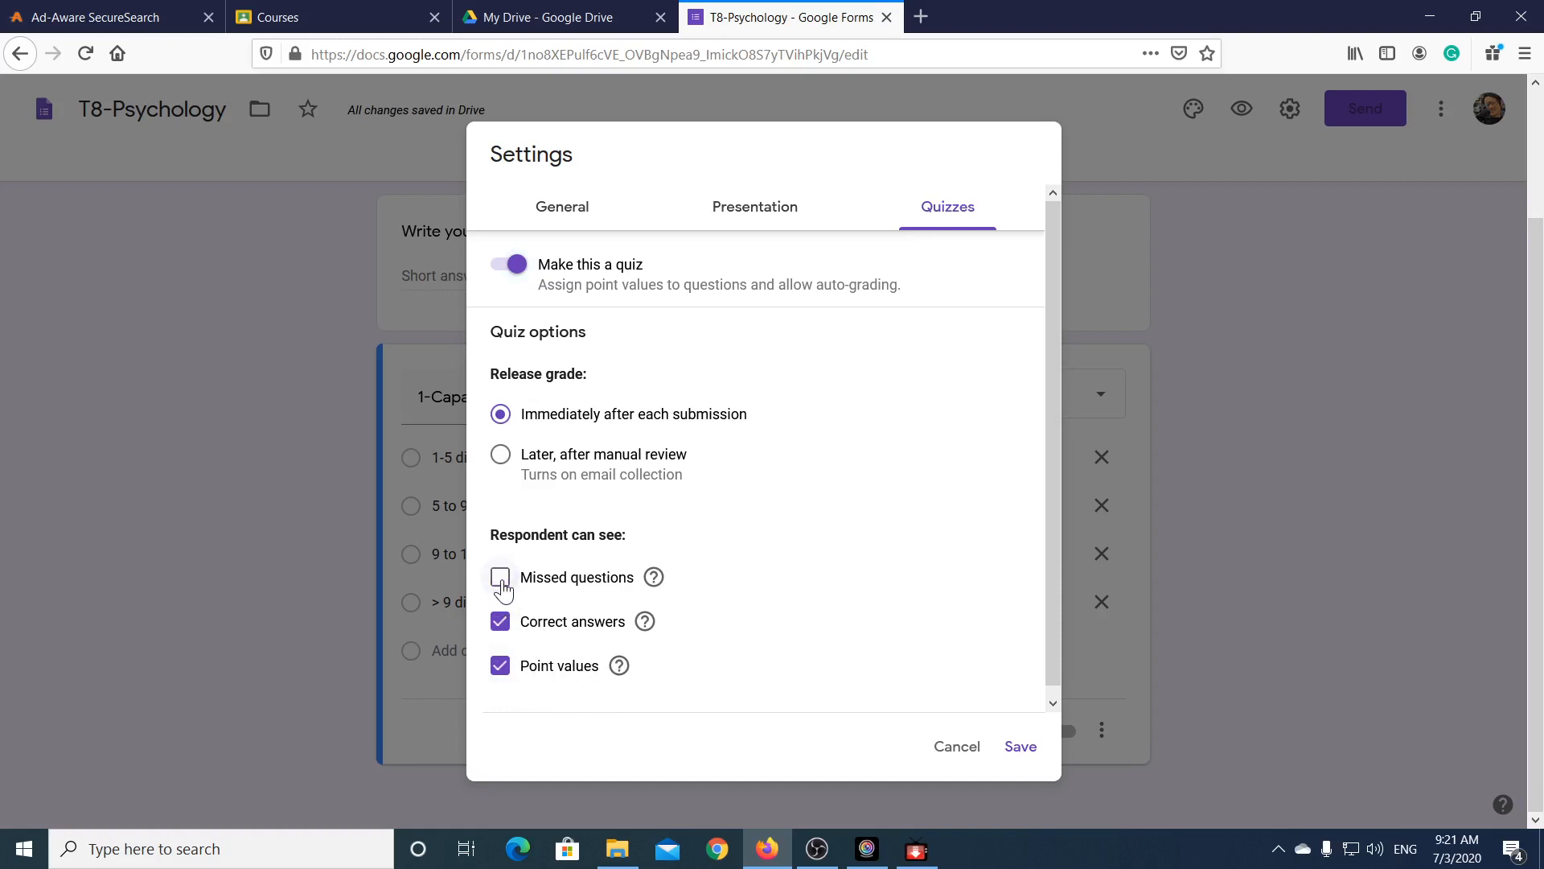
click(502, 628)
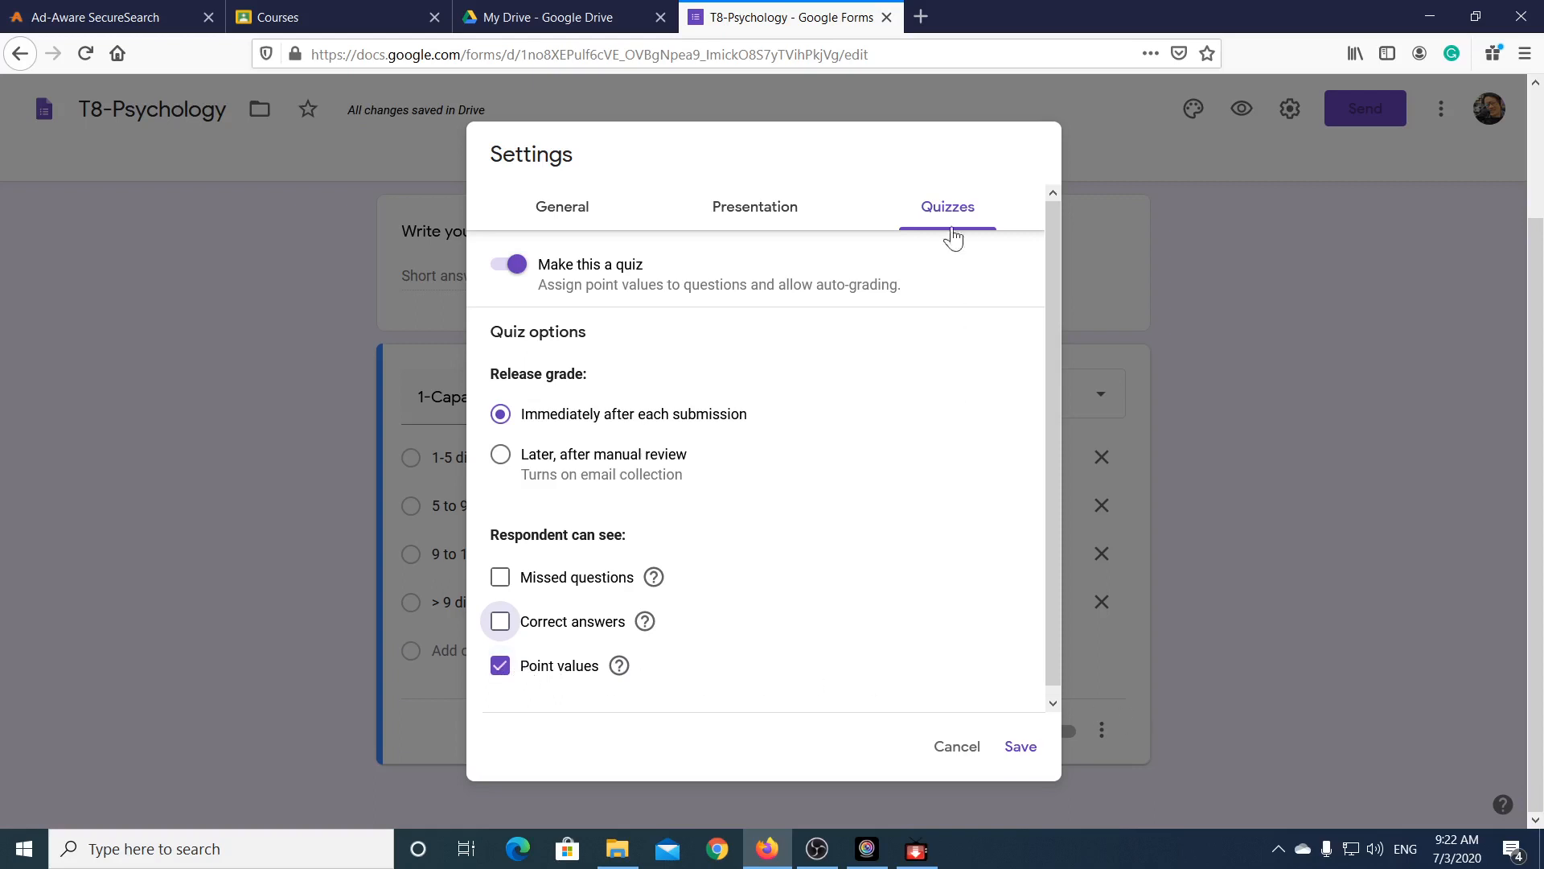
click(1035, 748)
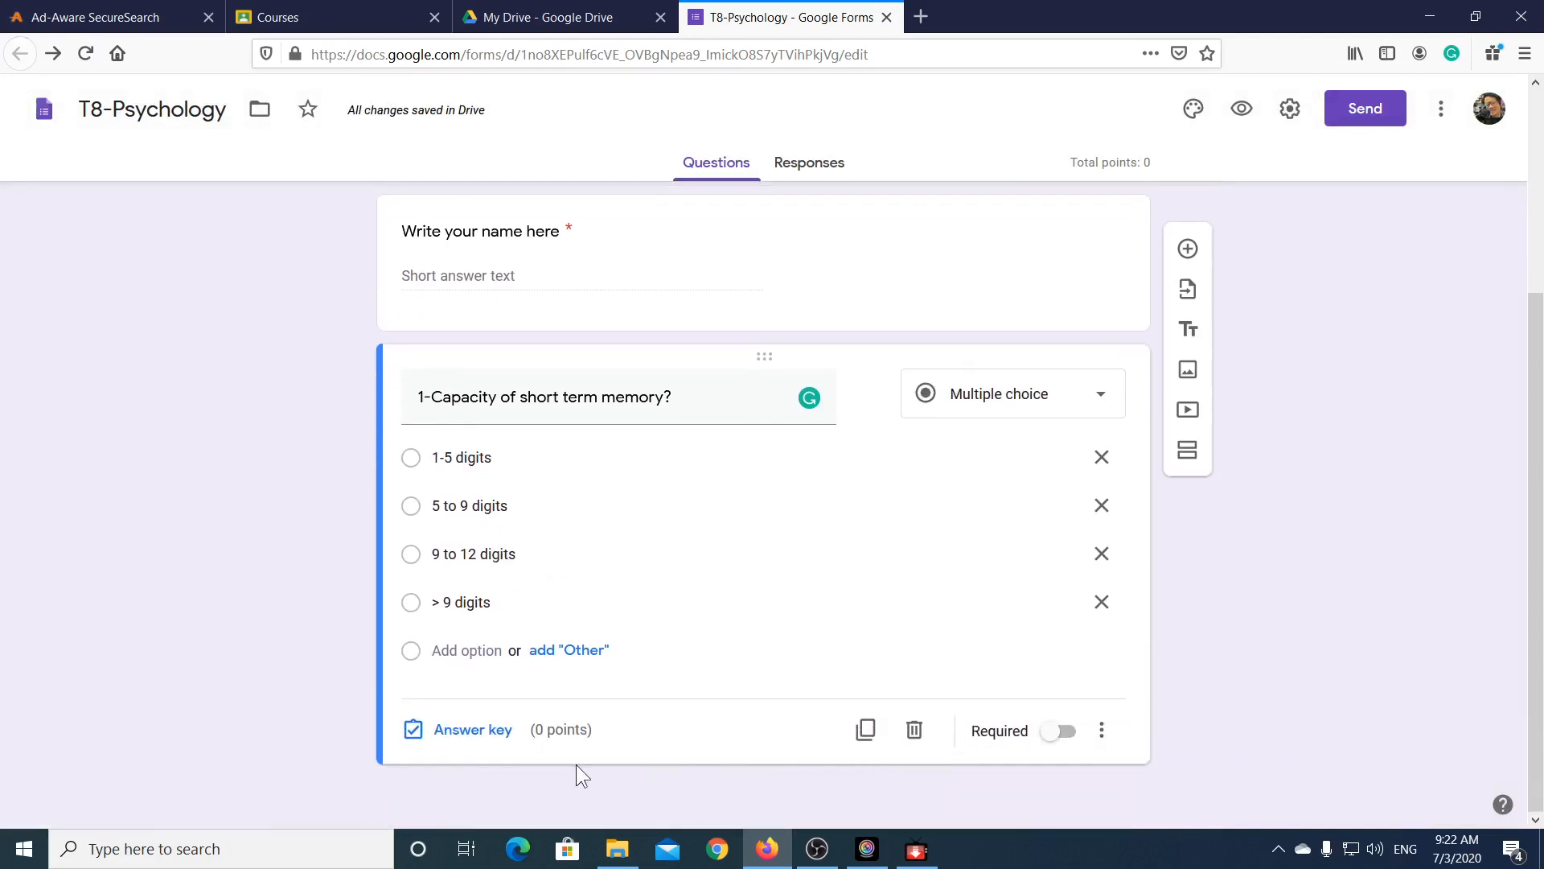
Step: In the short term memory question's answer key, mark "5 to 9 digits" as correct and assign 5 points
click(467, 745)
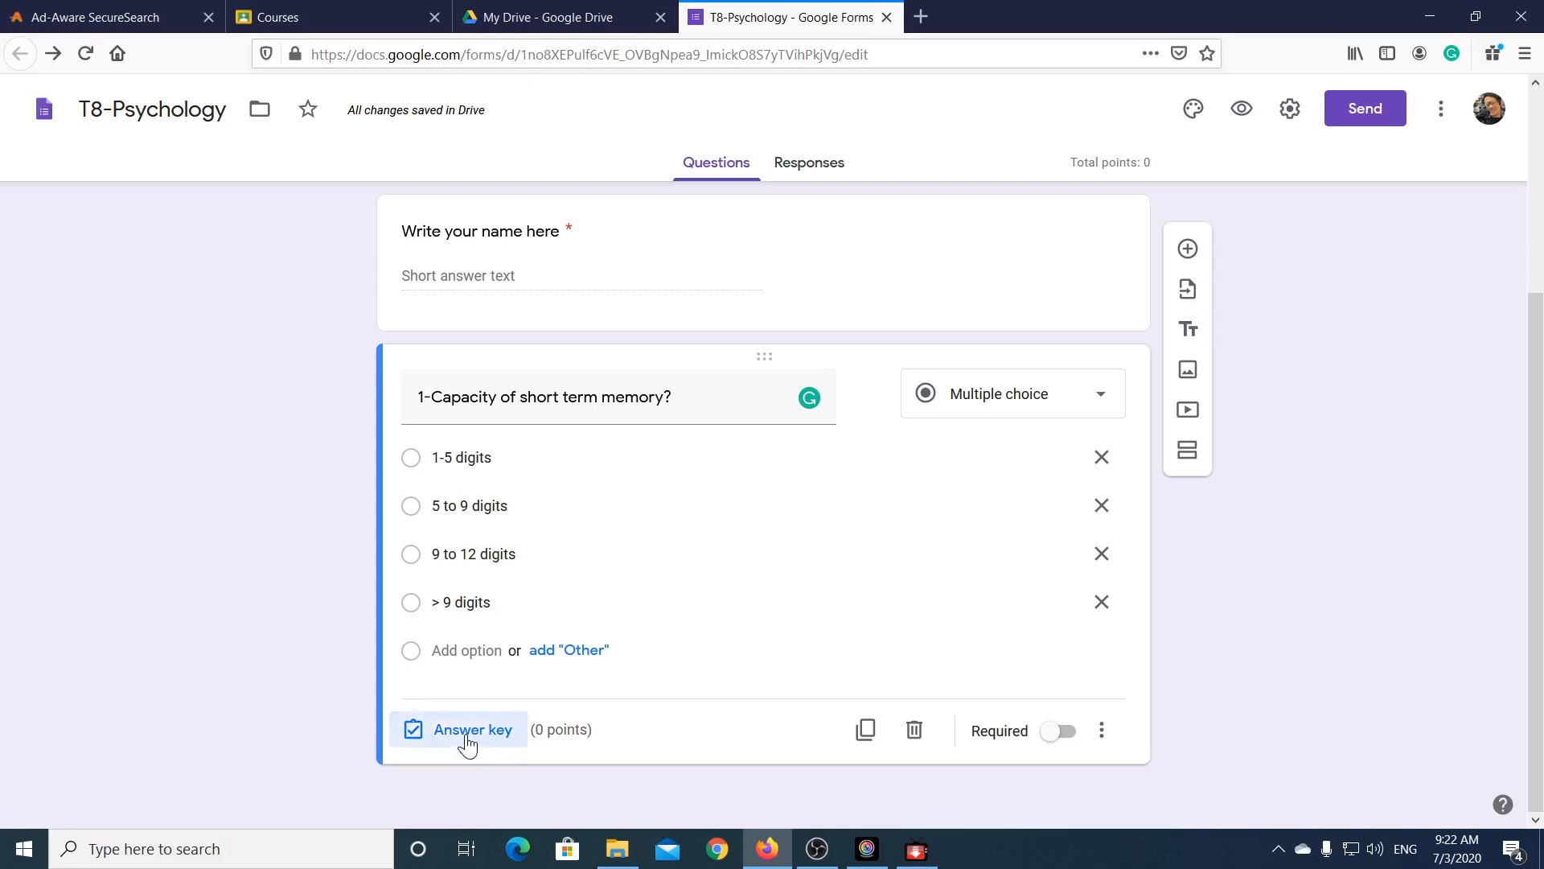
click(467, 743)
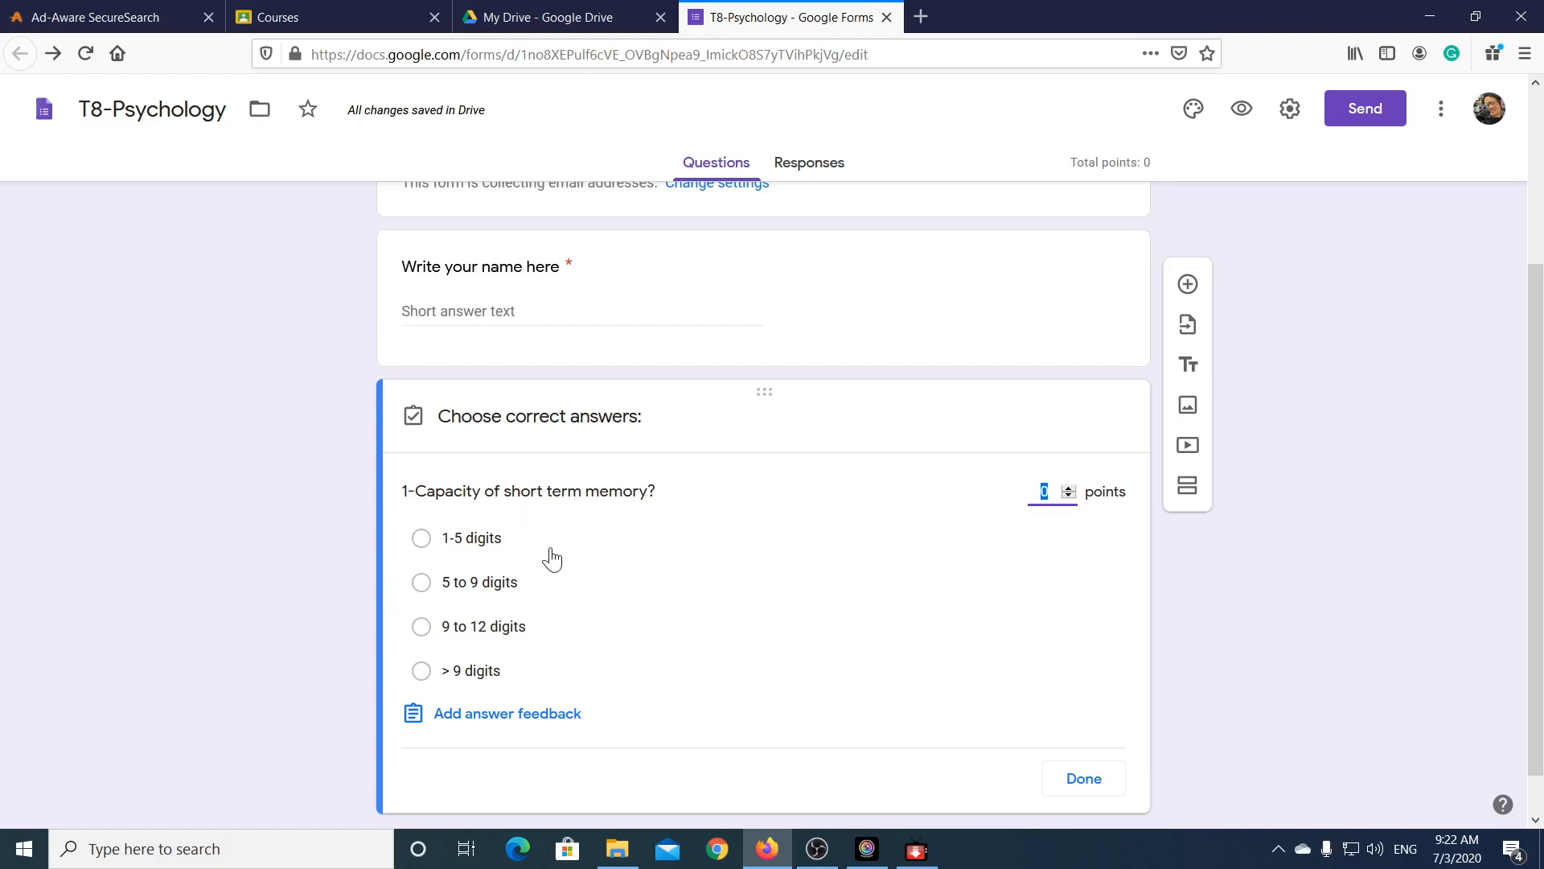
click(420, 592)
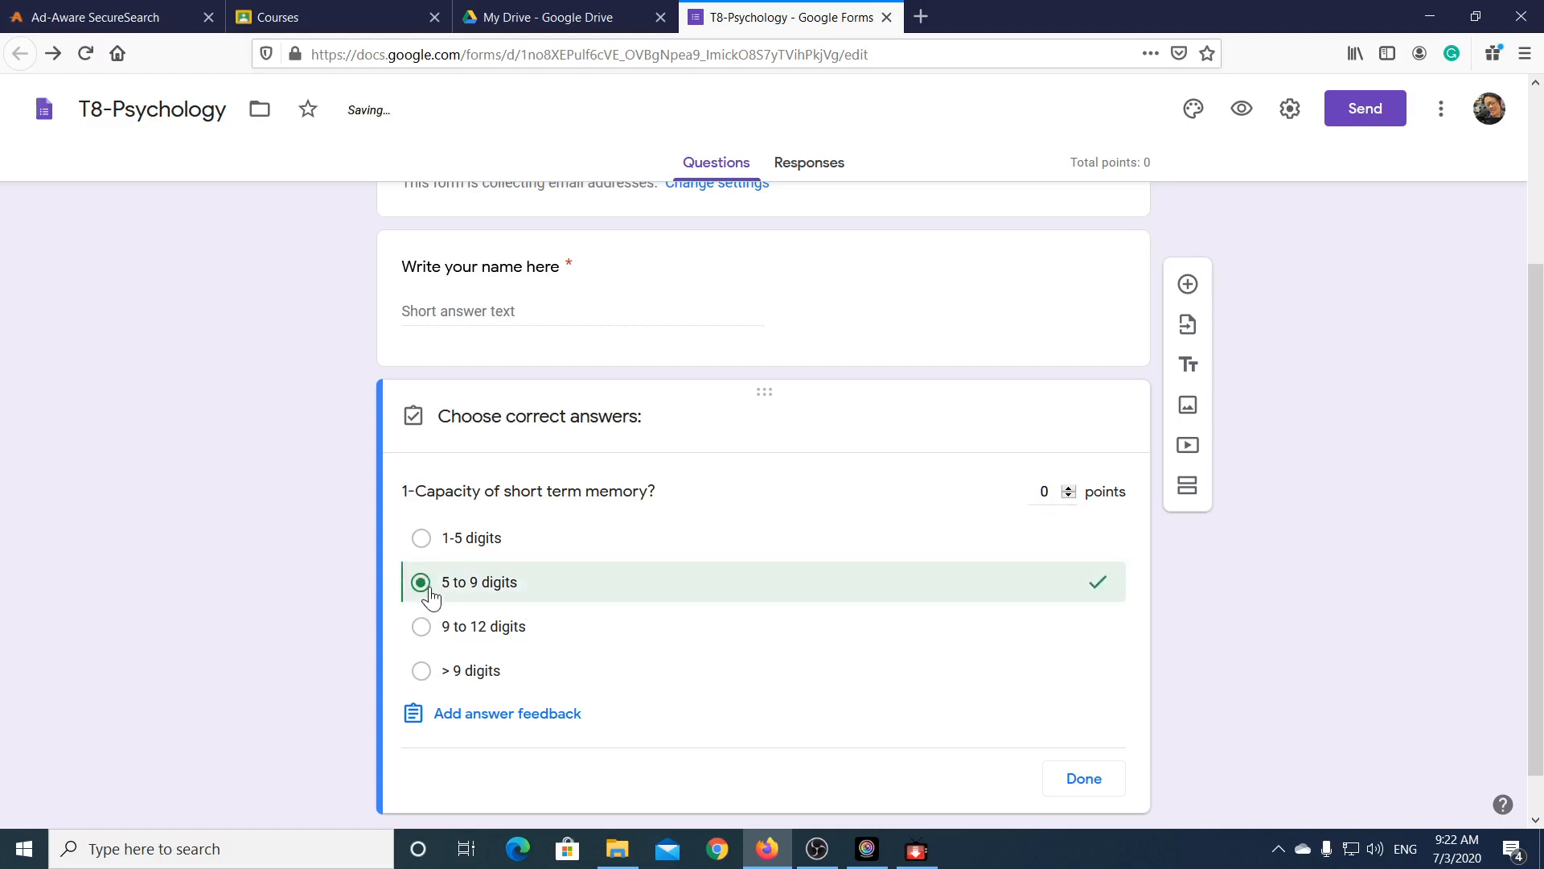
click(1047, 491)
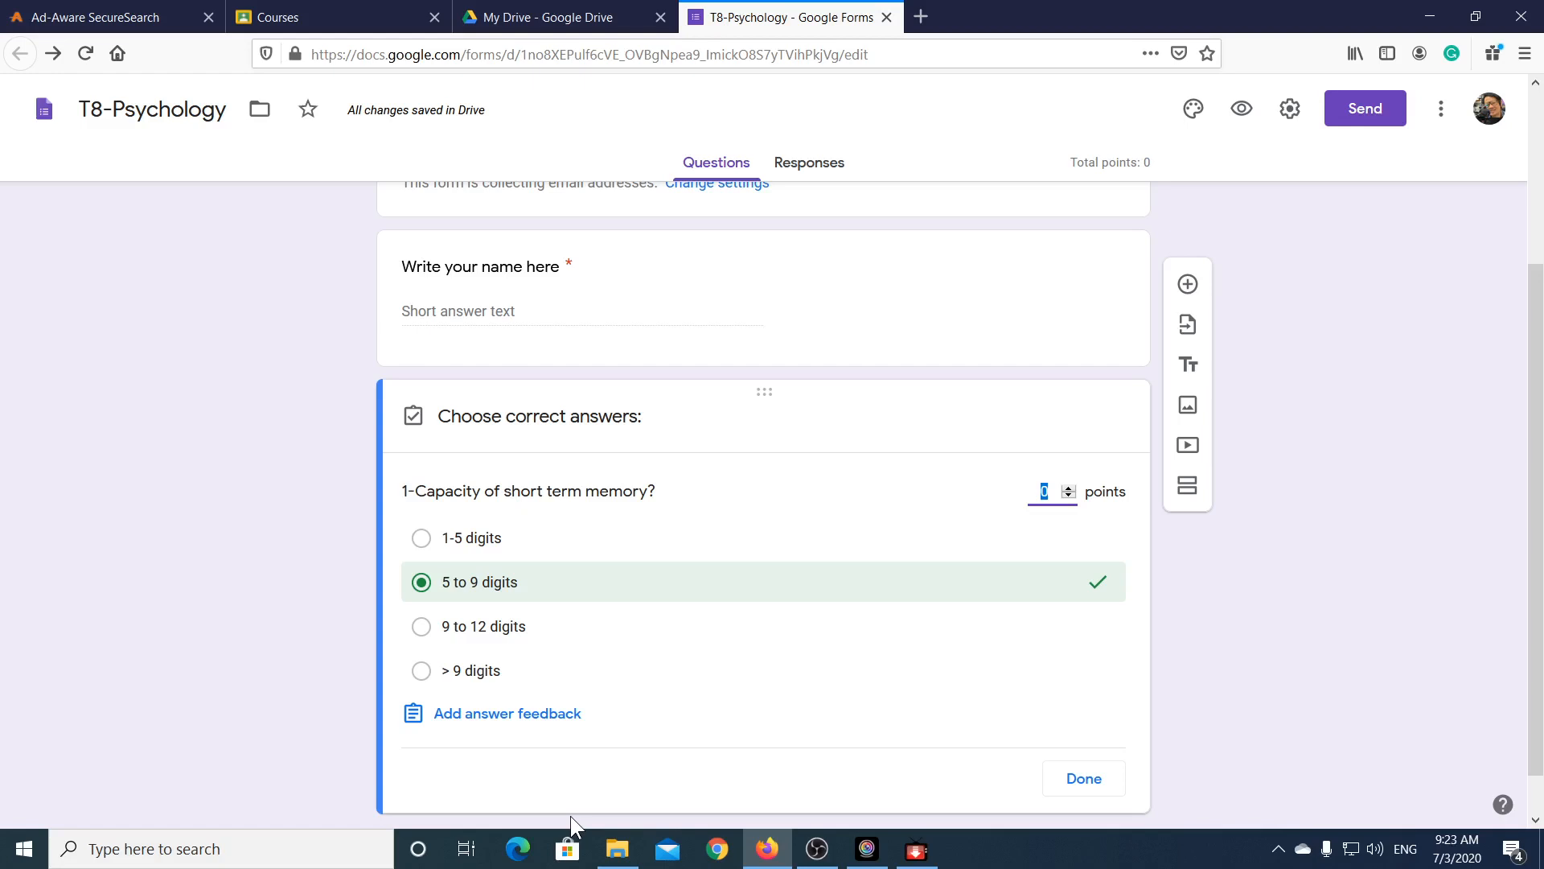
text(5)
click(1084, 782)
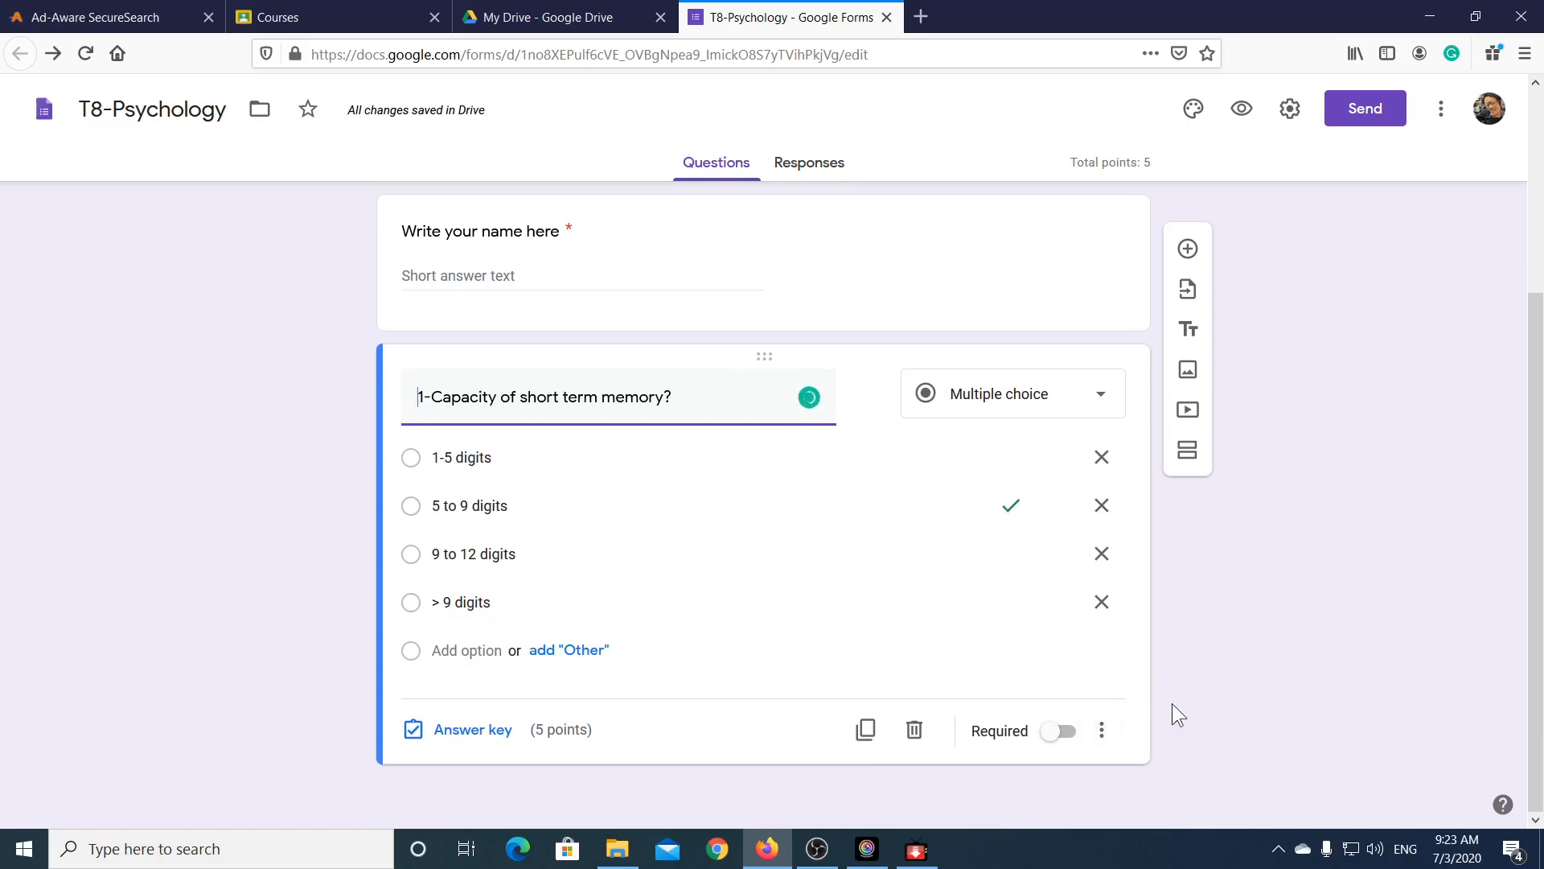
Step: Enable shuffled option order for the short term memory question and make it required
click(1103, 734)
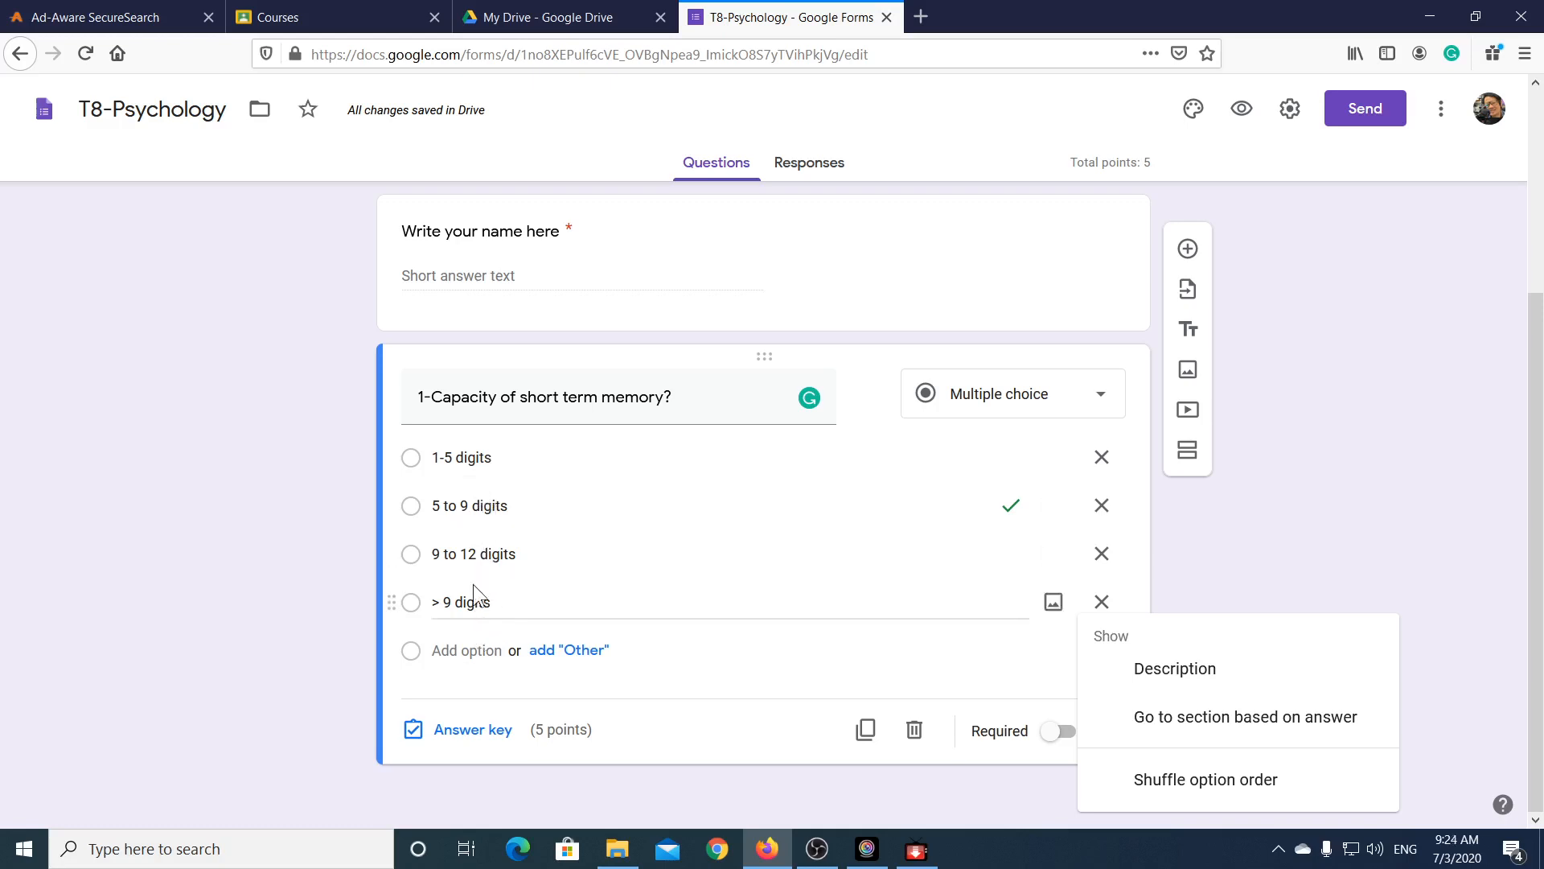
click(1206, 782)
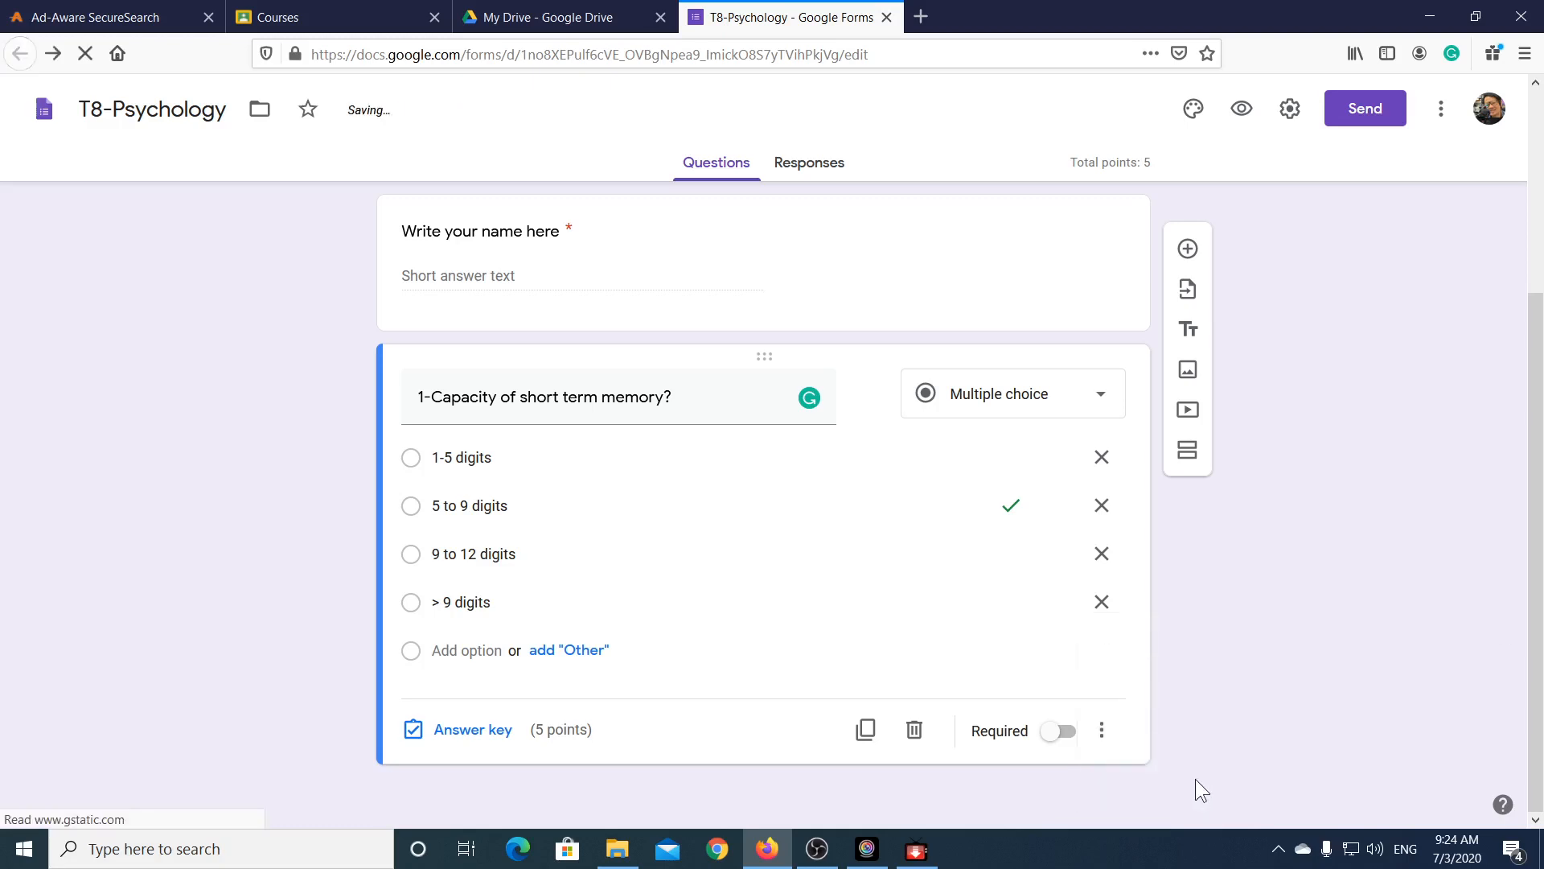
click(1062, 732)
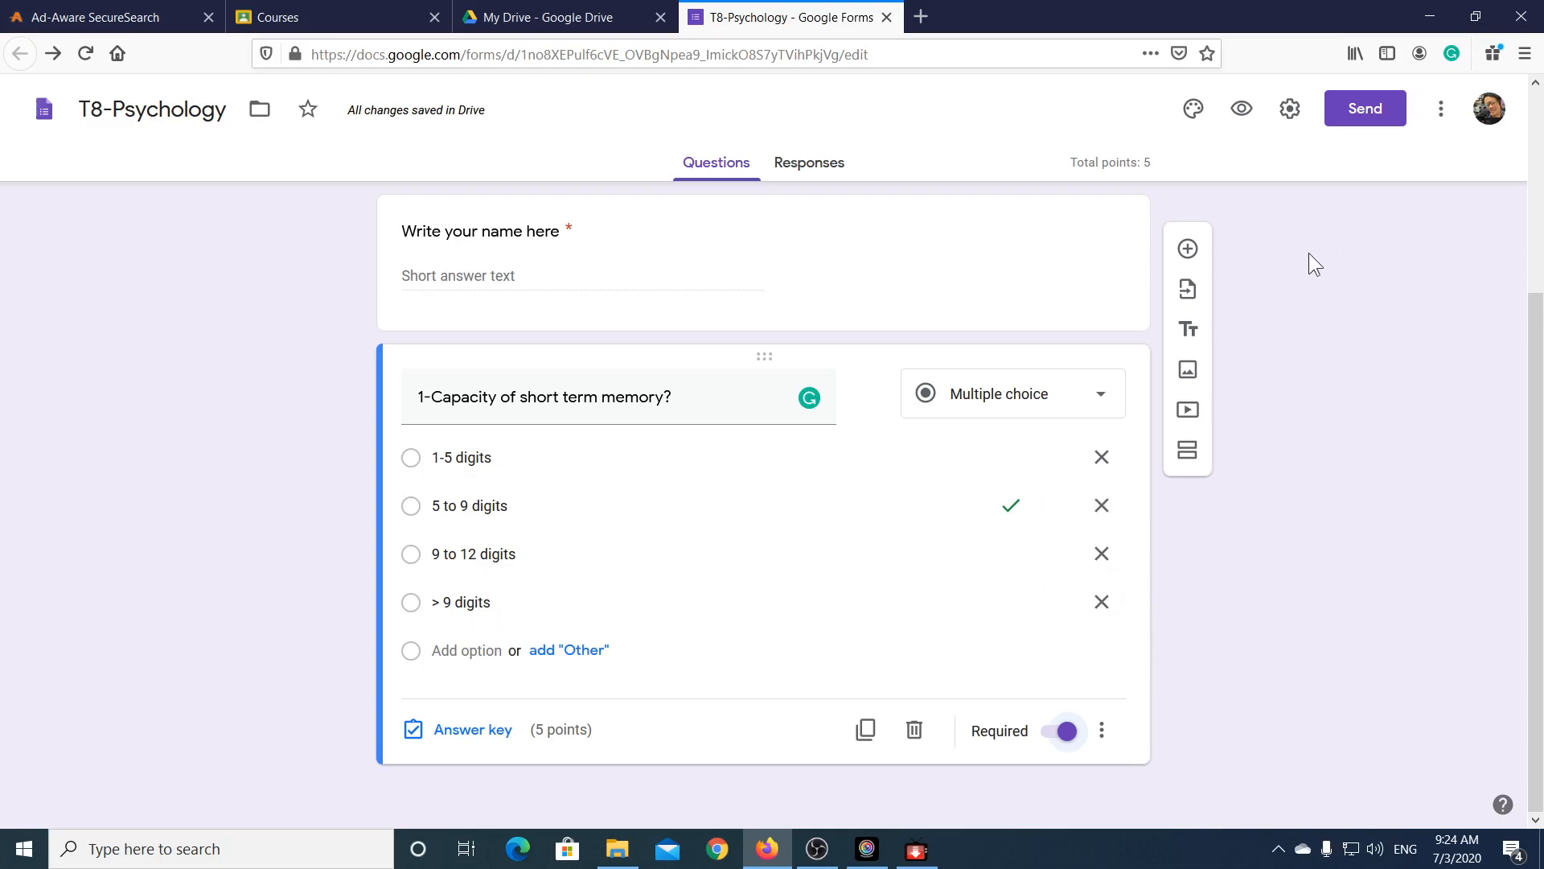
Step: Add a checkboxes question below the short term memory question, titled "2-Select all types of explicit memory?"
click(1189, 250)
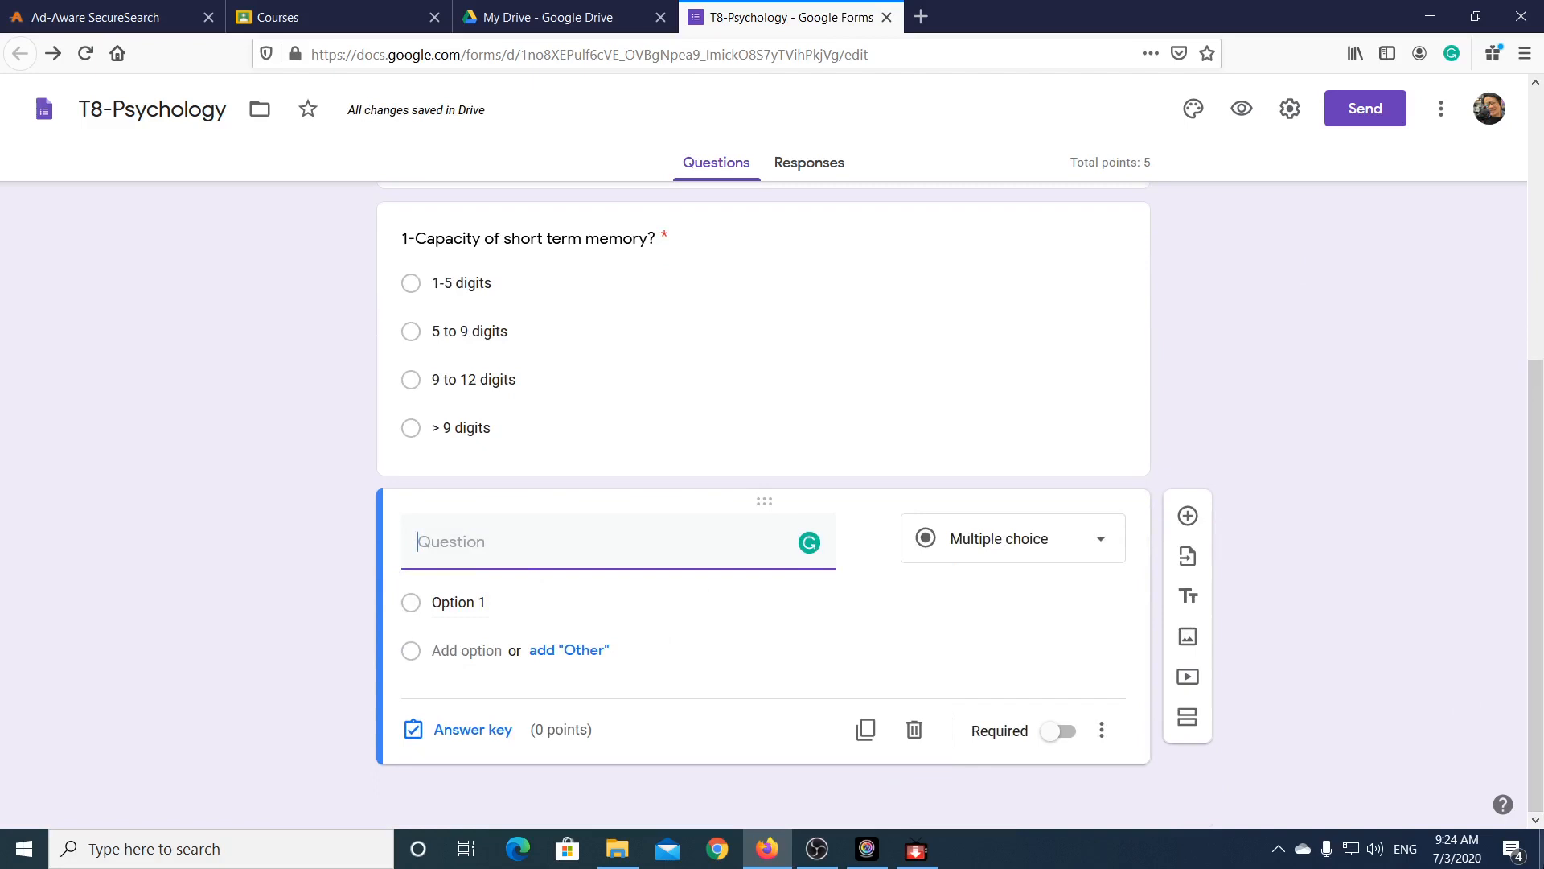
text(2-)
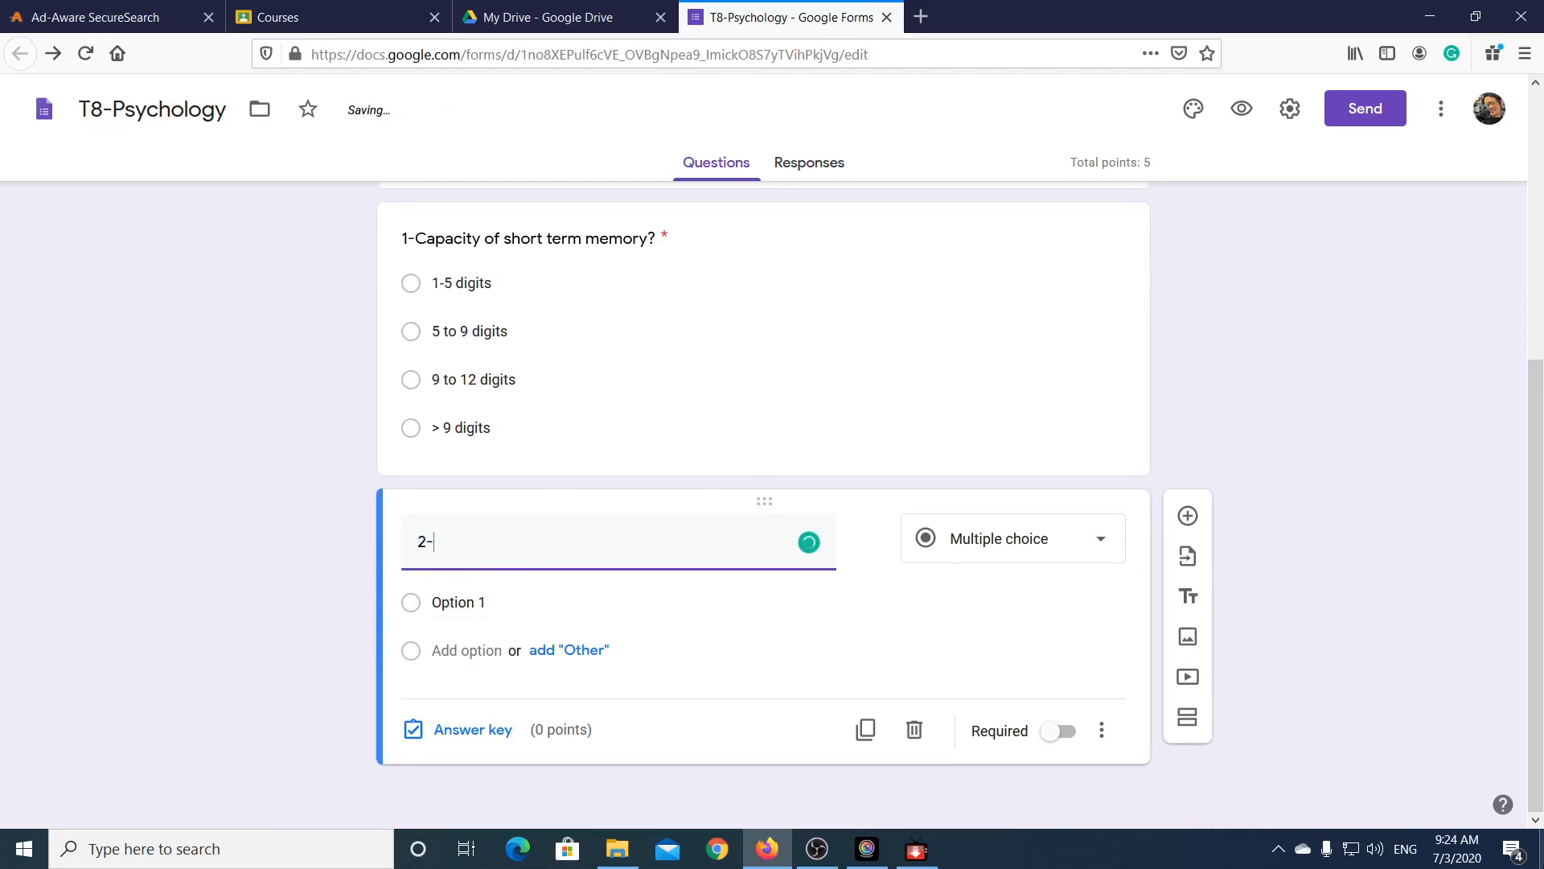
text(Select all types of ex)
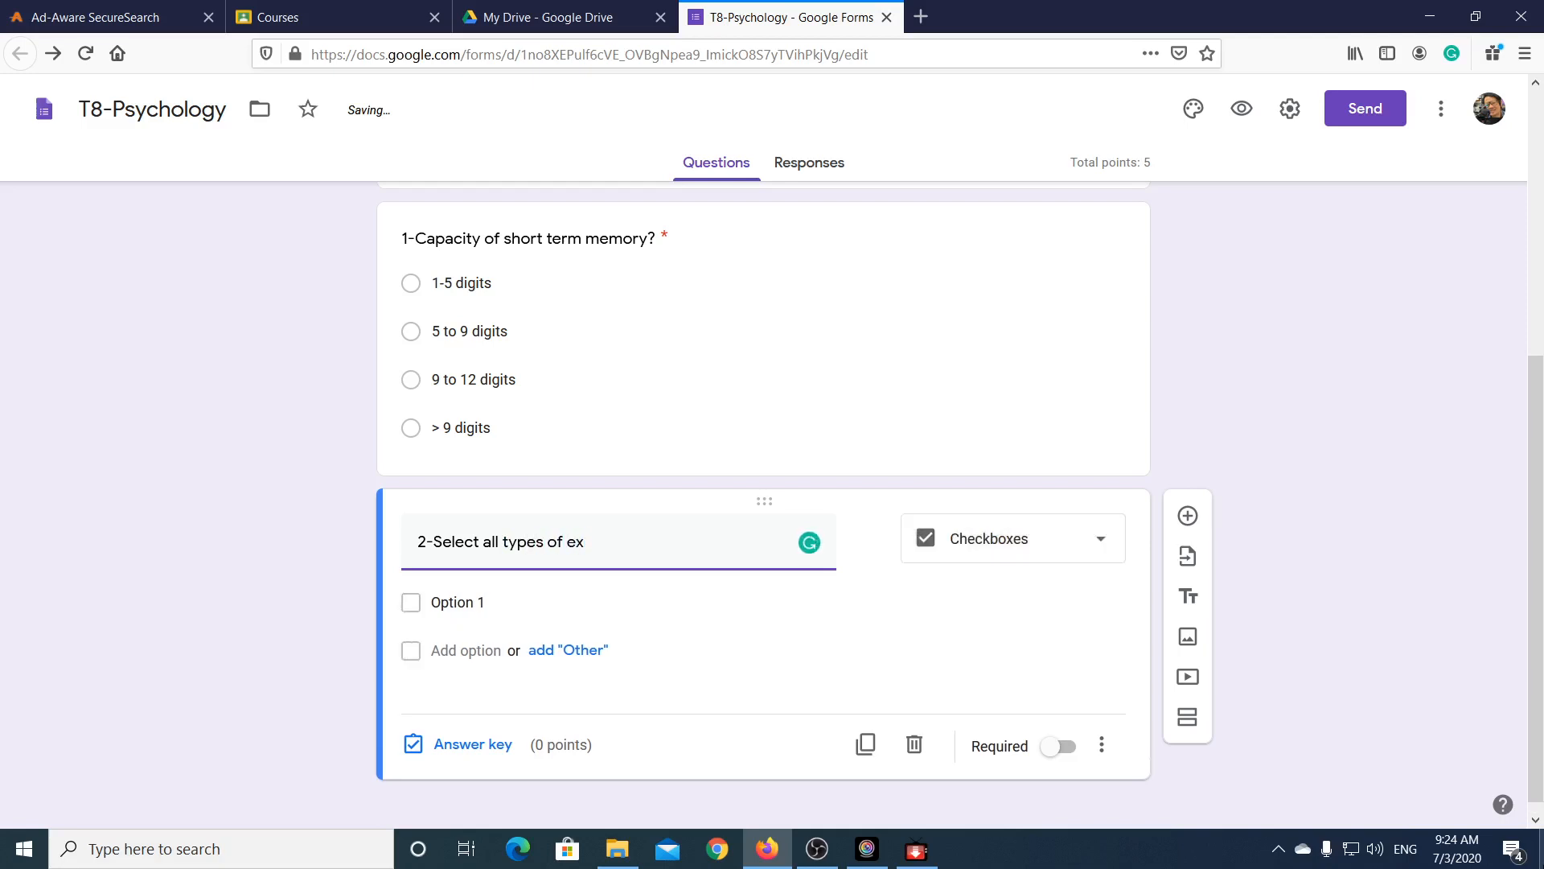
text(plicit memory?)
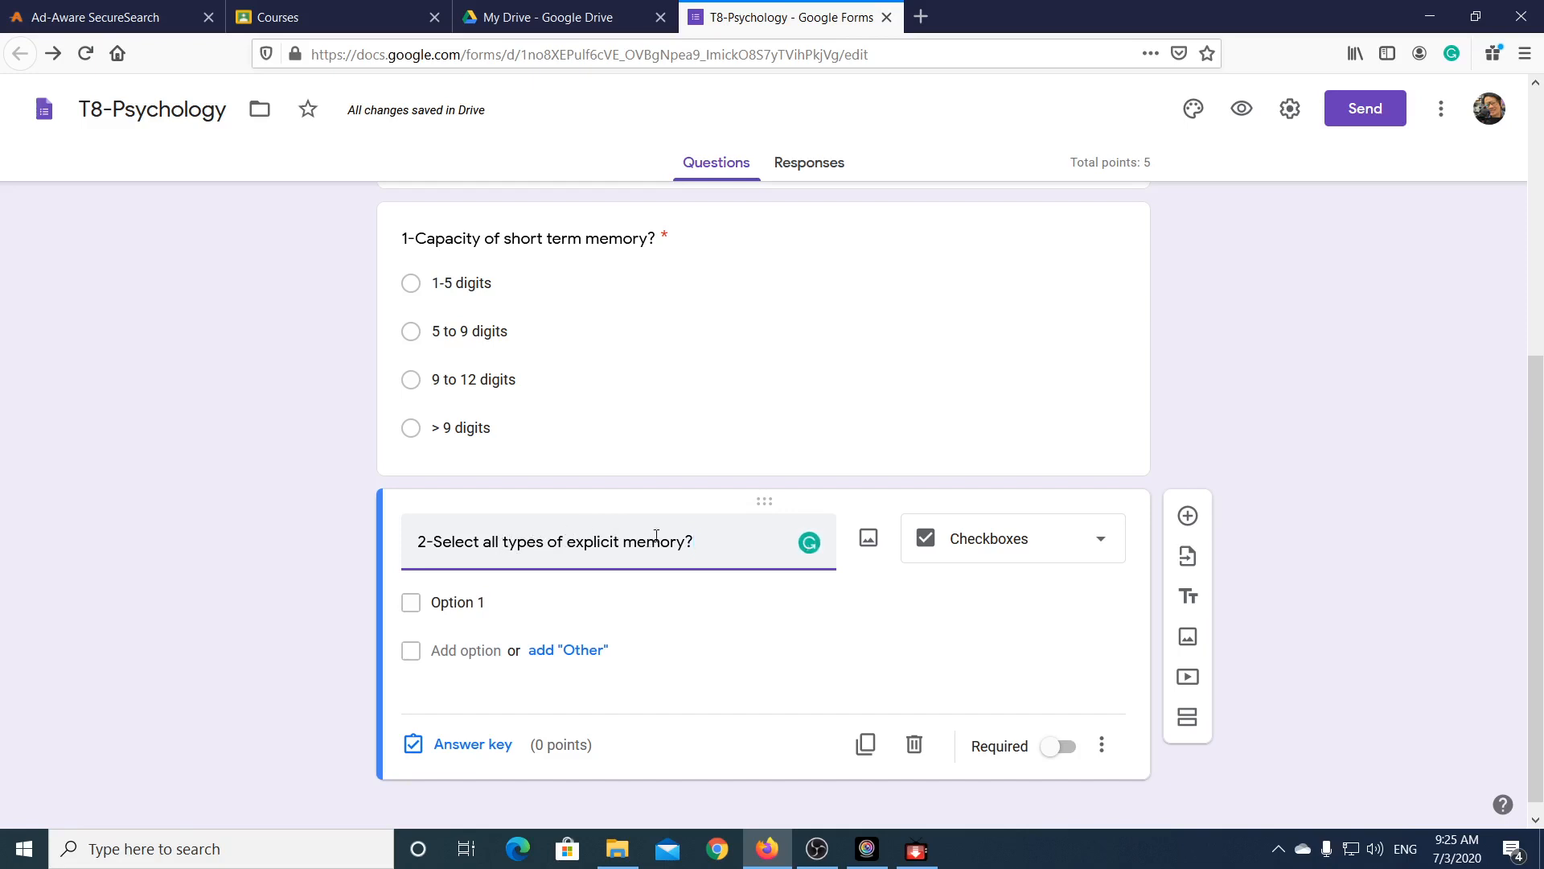
click(1098, 548)
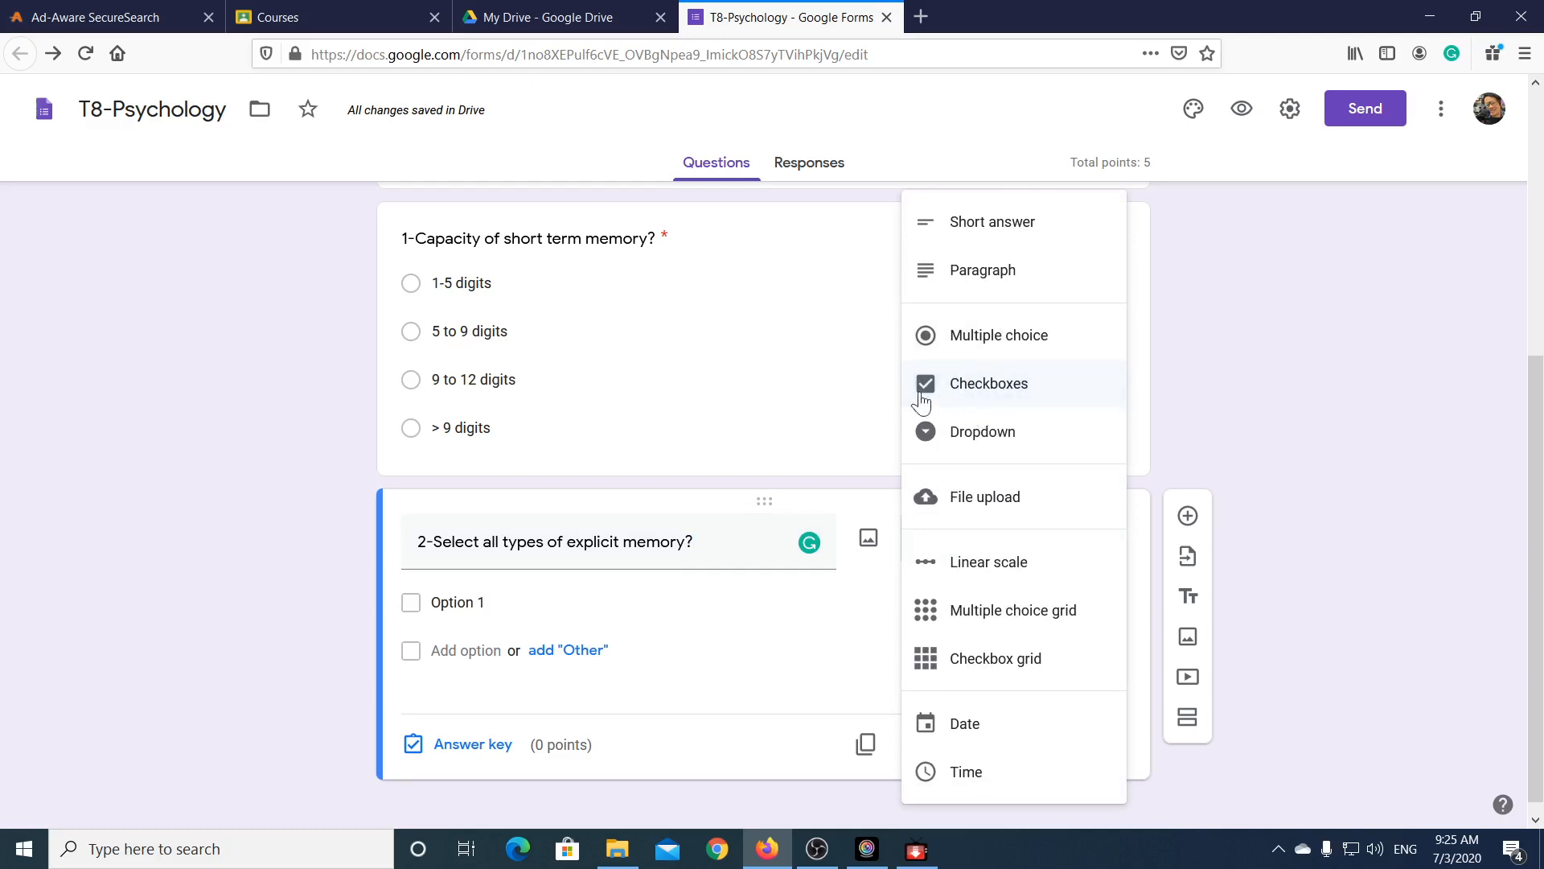
click(985, 391)
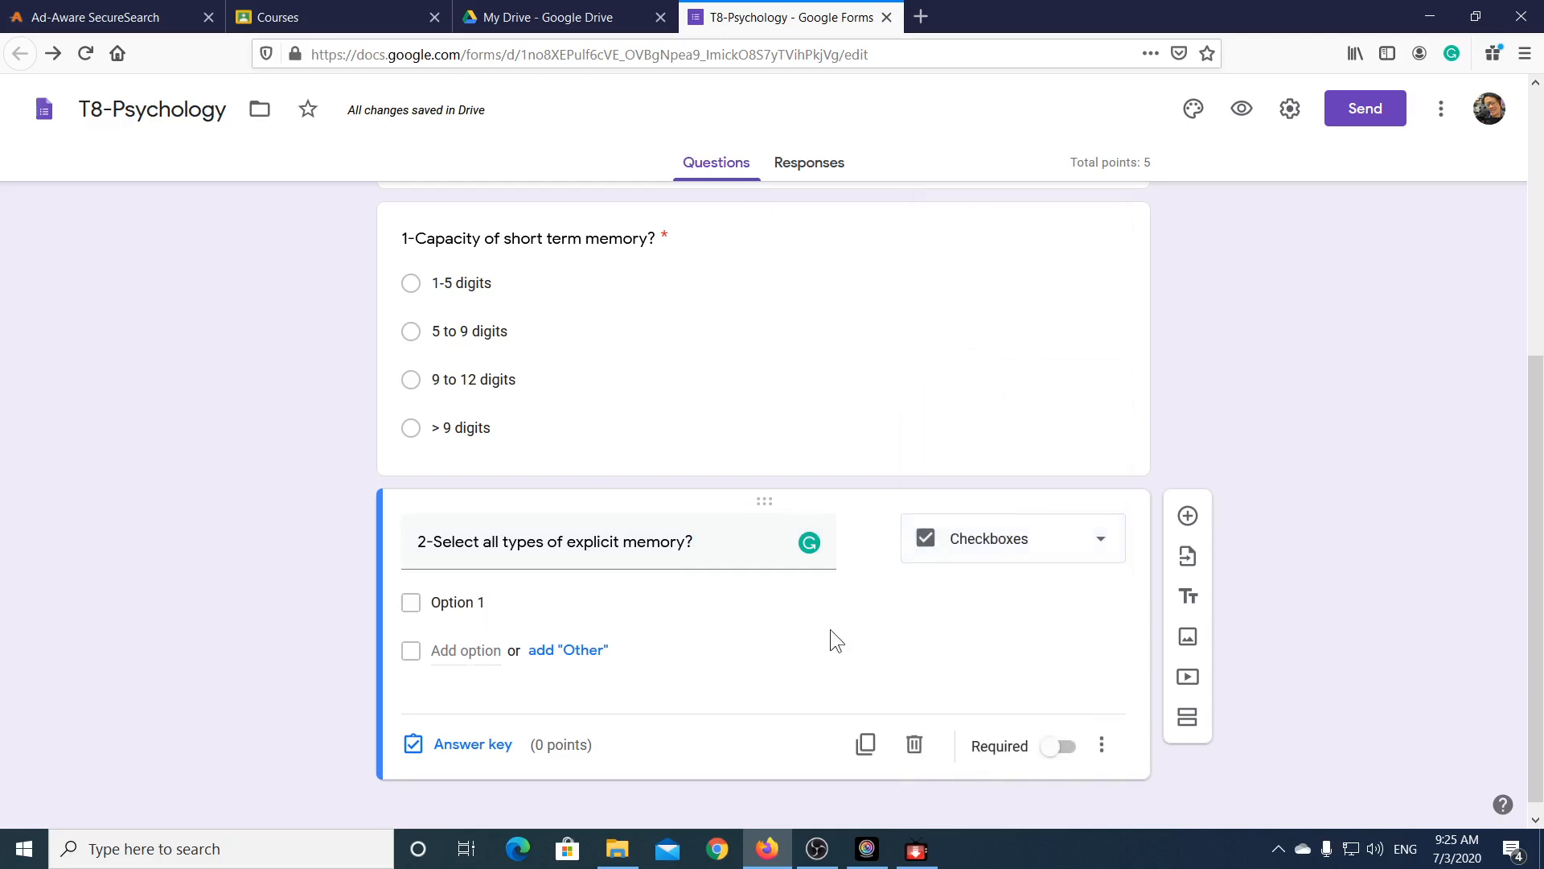
Step: Name the explicit memory question's first option "Procedural memory" and add a second option
click(508, 586)
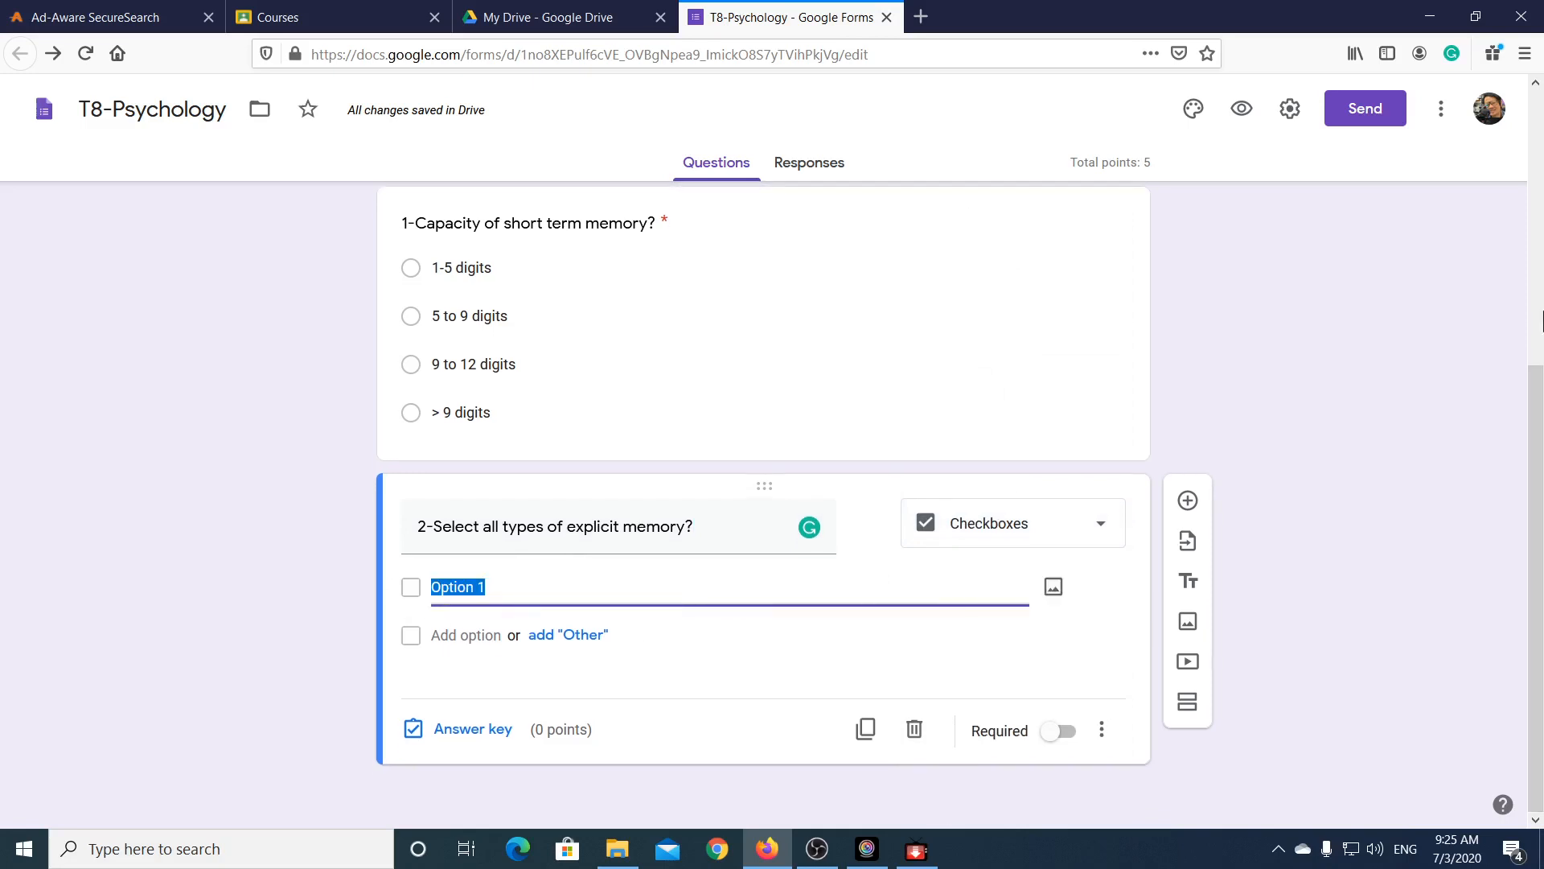
text(Pre)
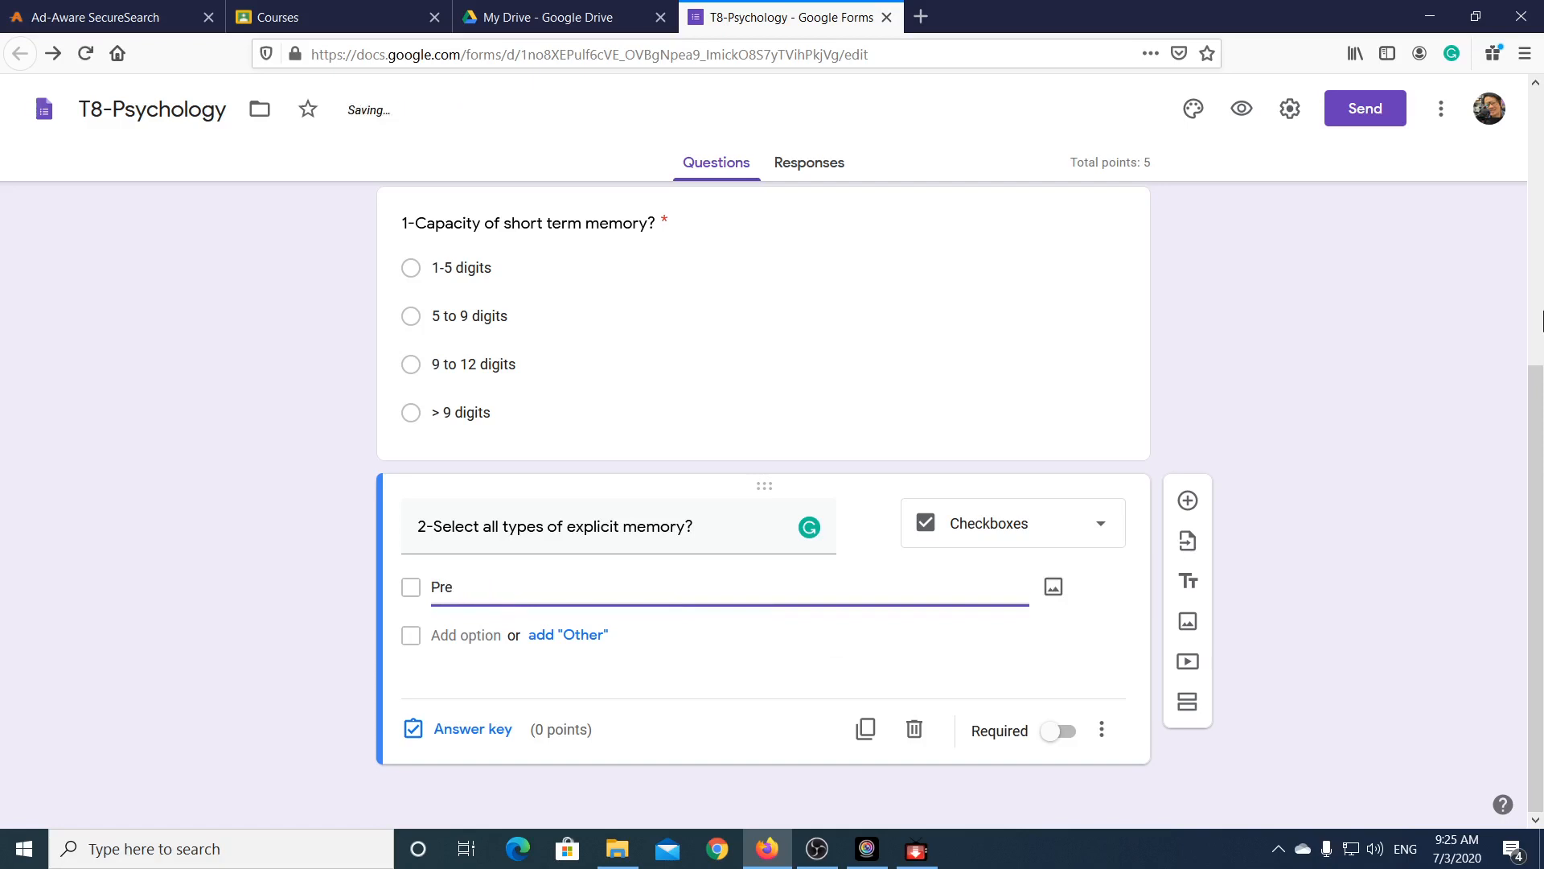
key(BackSpace)
text(ocef)
text(dural meme)
text(o)
key(BackSpace)
key(BackSpace)
text(ory)
key(Return)
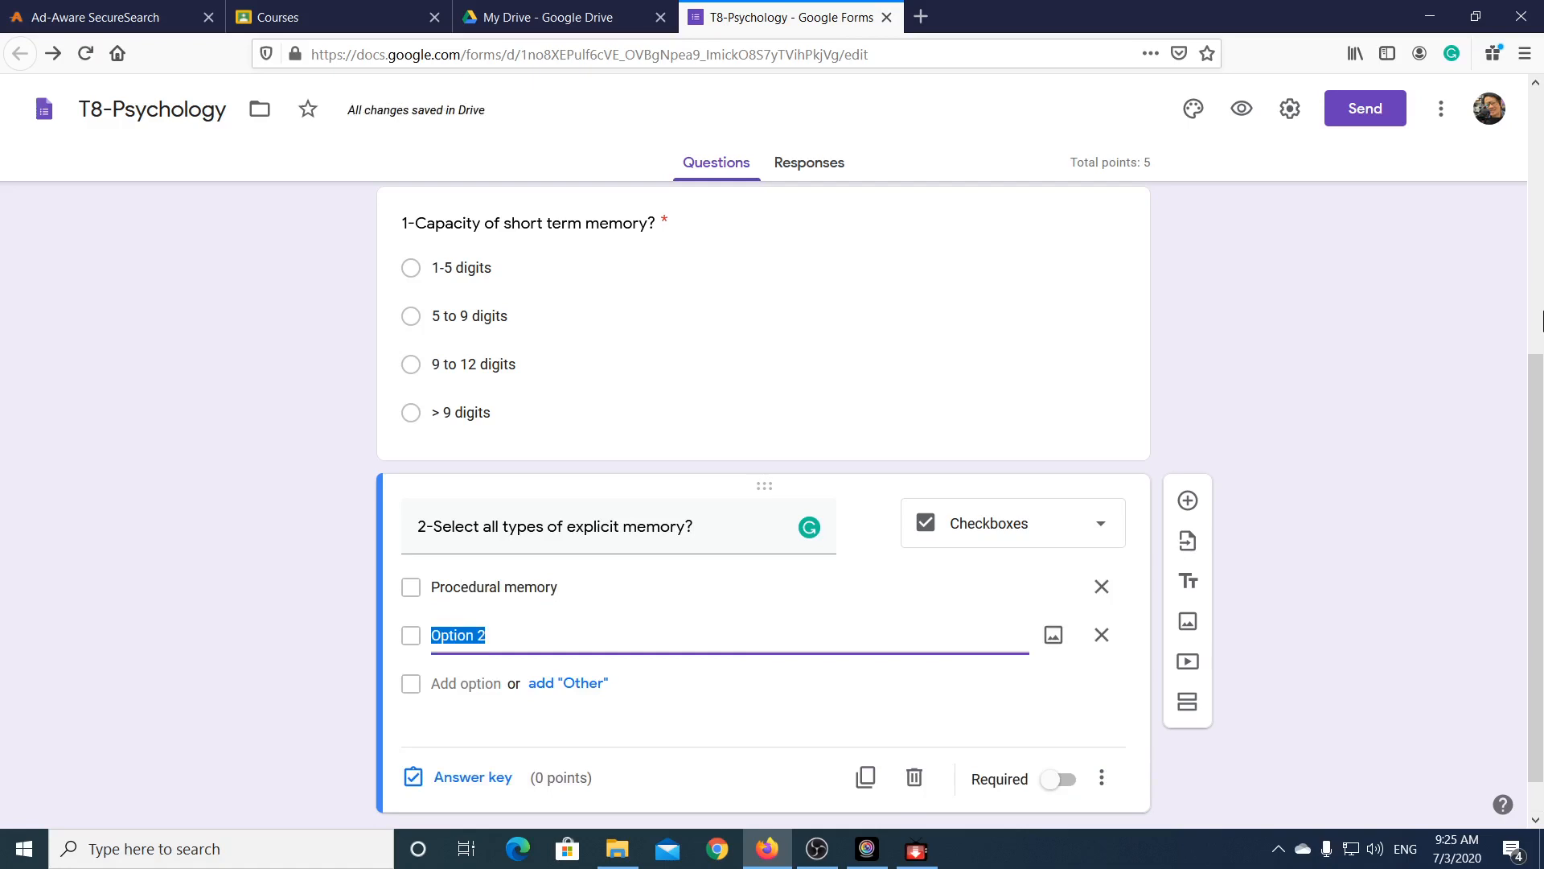
Step: Fill in the explicit memory question's remaining options as "Sementic Memory", "Autobiographic memory" and "Episodic memory"
scroll(682, 451, up, 2)
scroll(566, 548, down, 3)
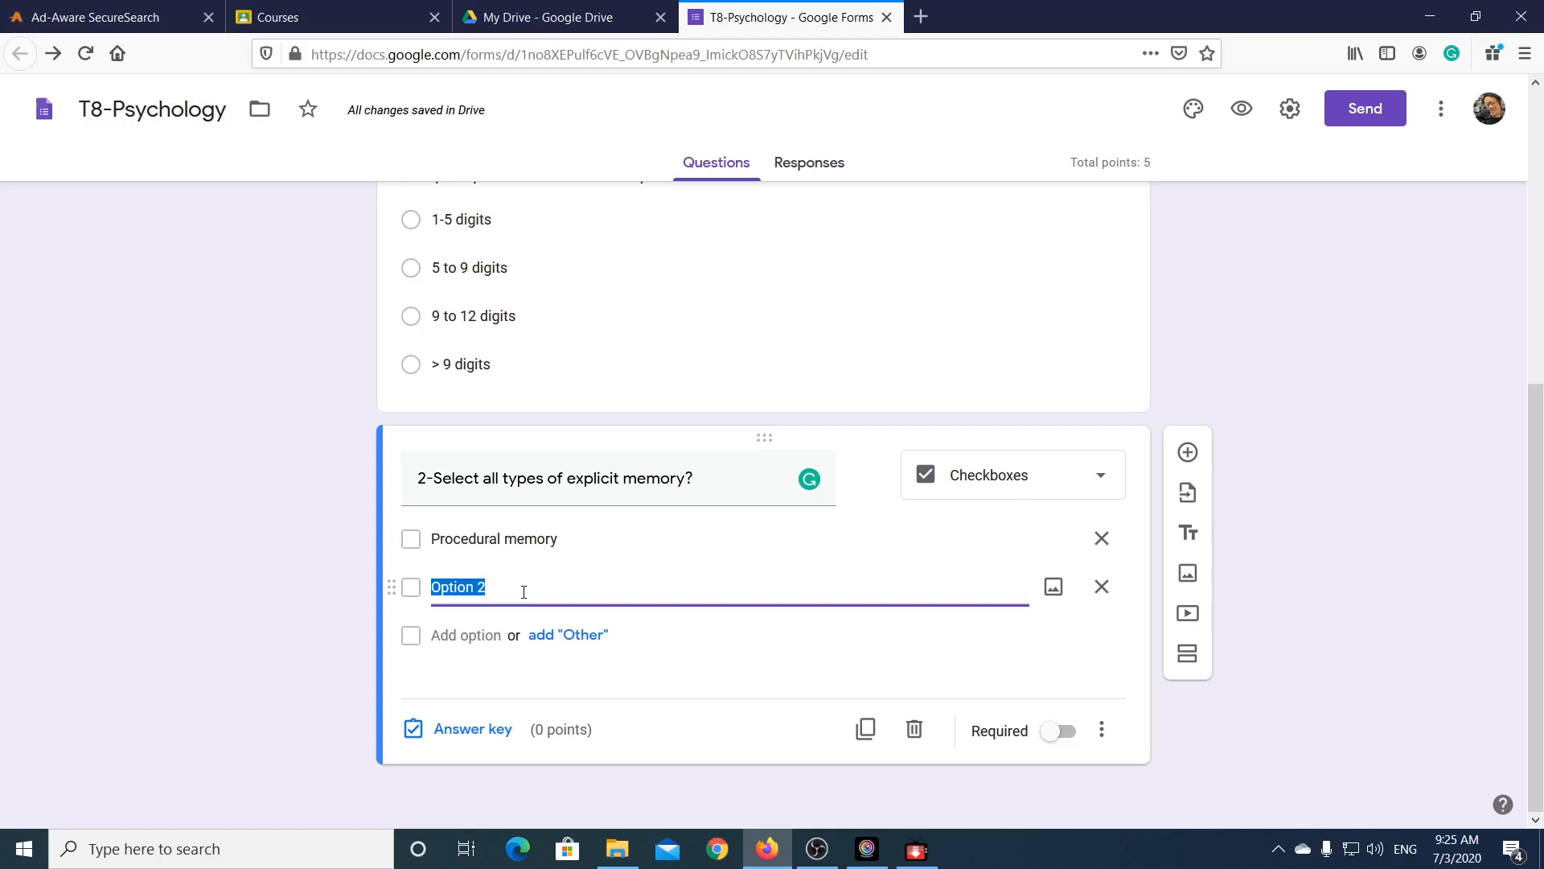
text(Sem)
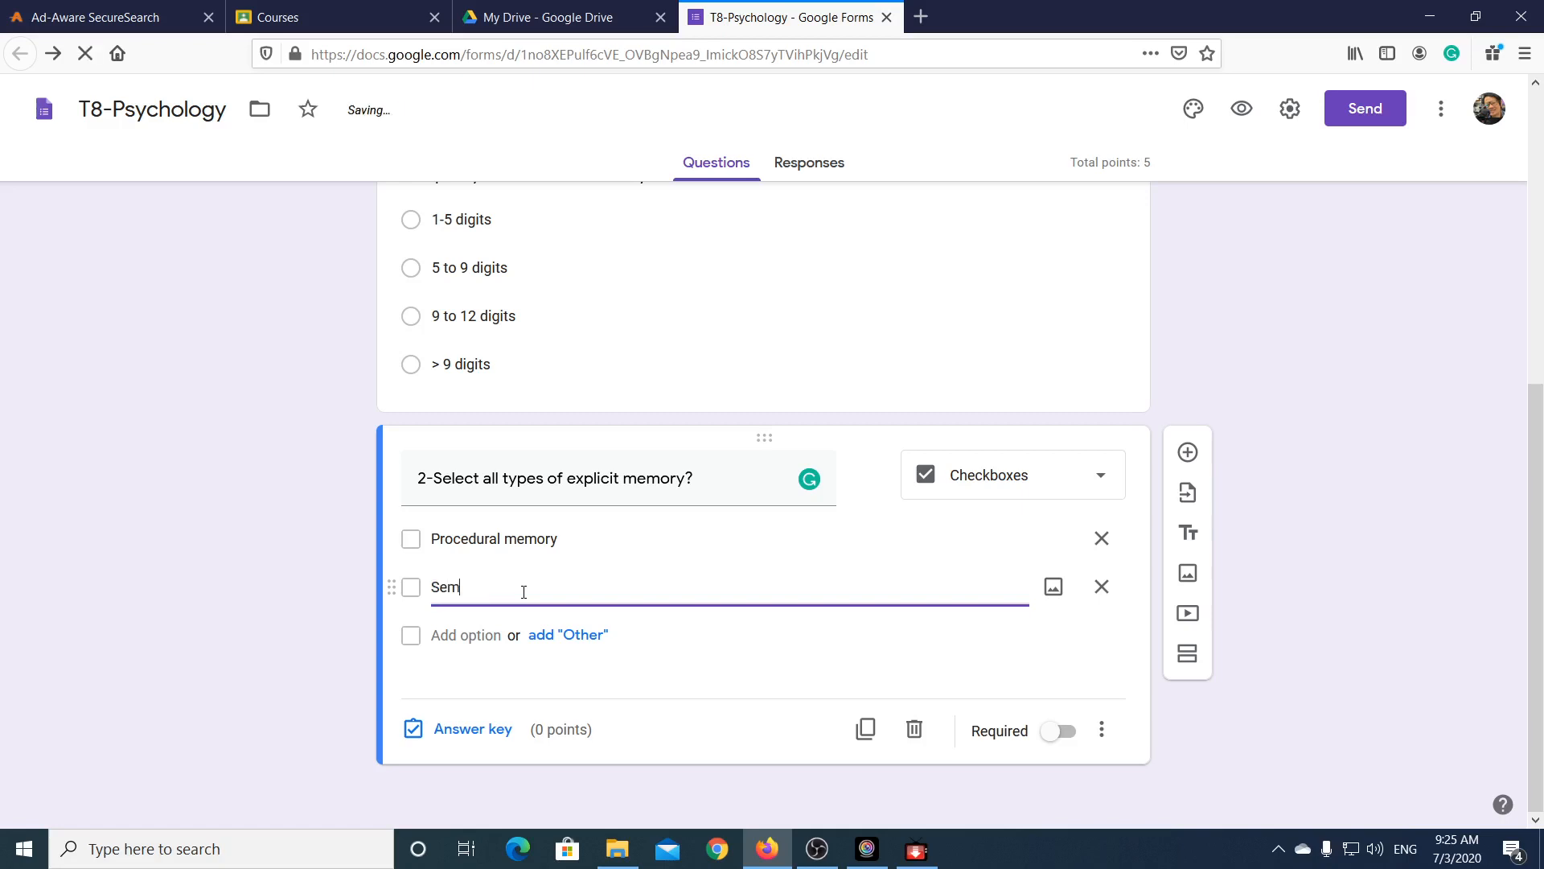
text(entic Memory)
key(Return)
text(A)
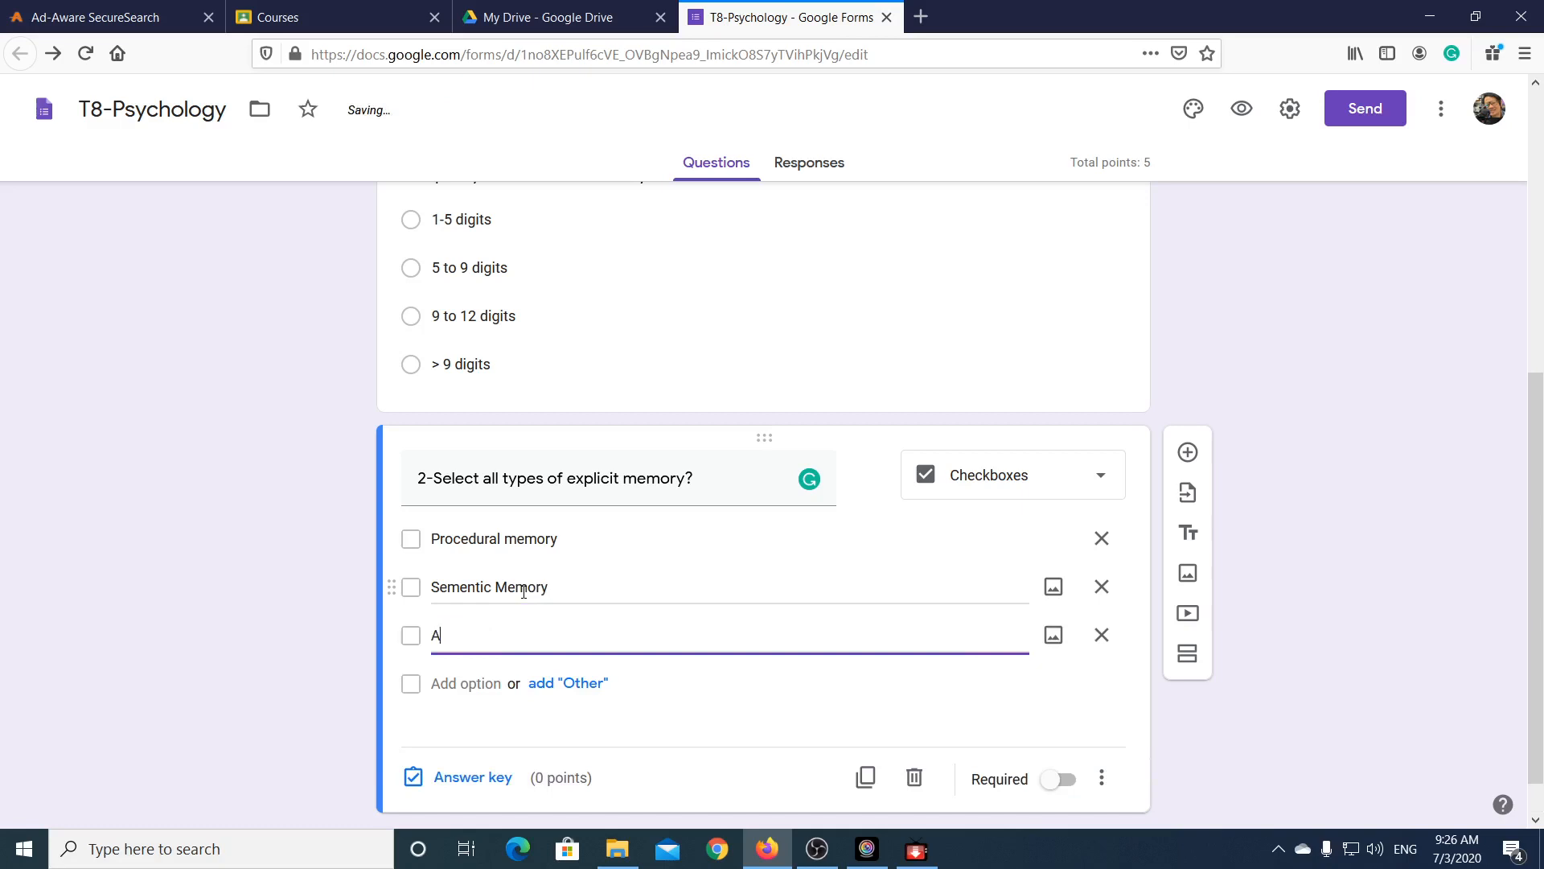
text(utobiographic memory)
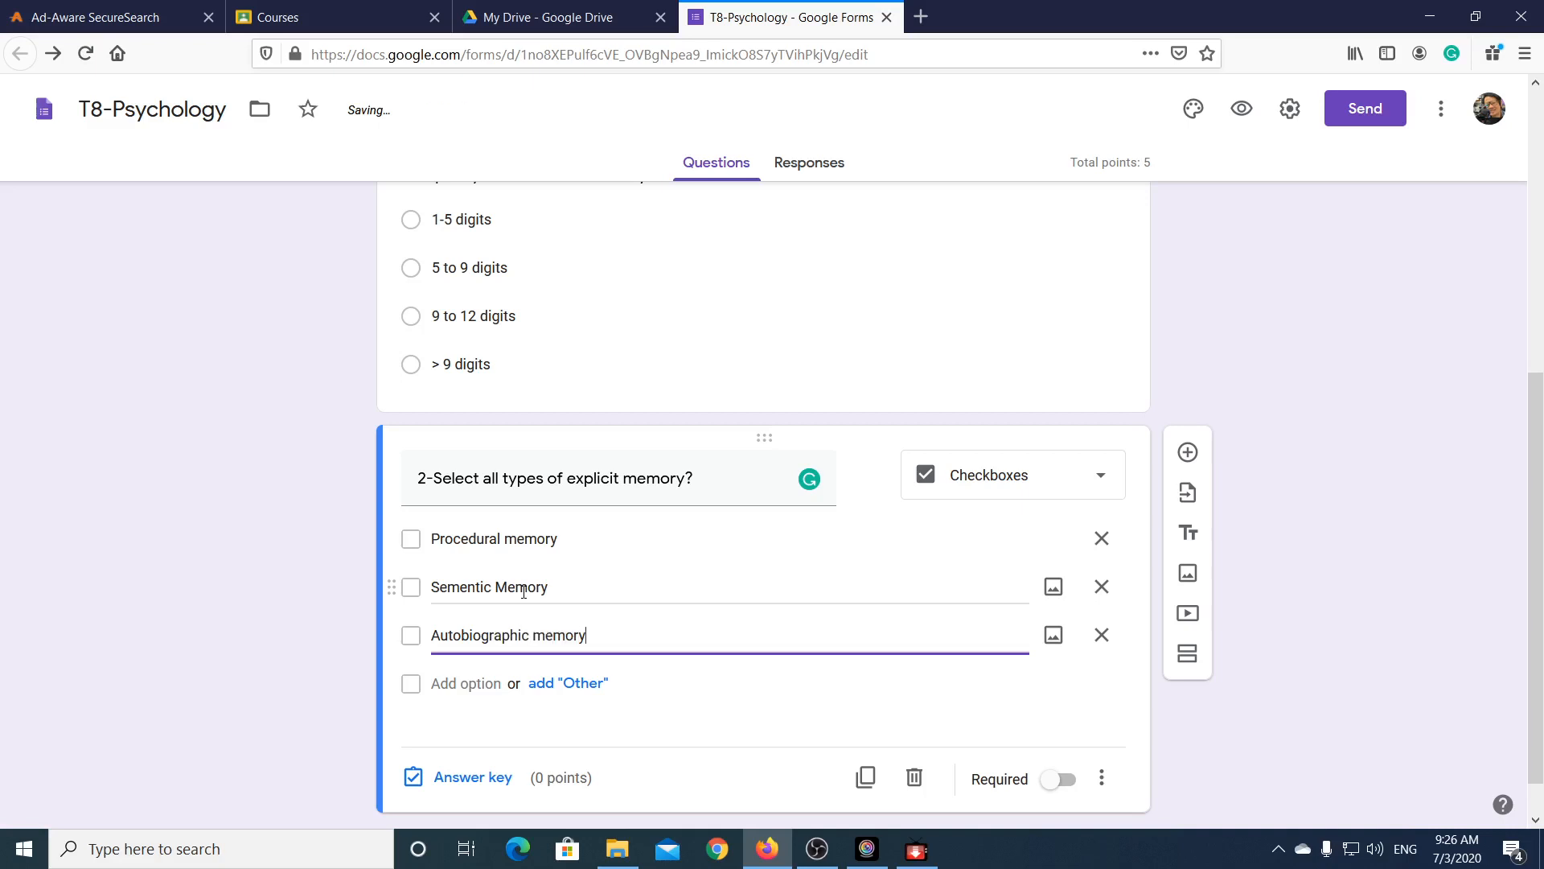
key(Return)
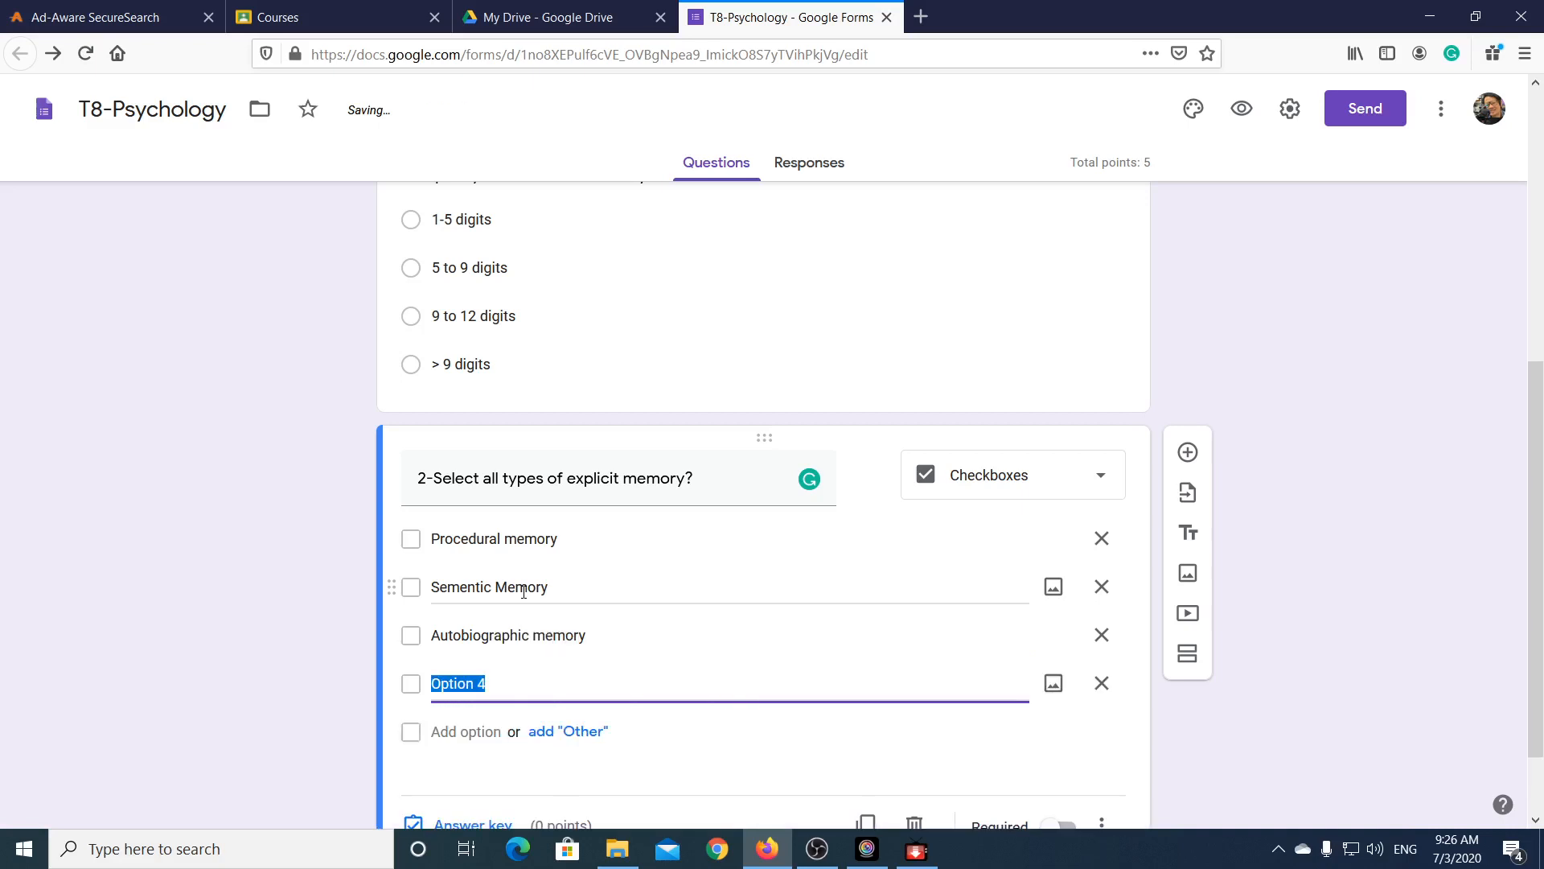
text(Episodic memory)
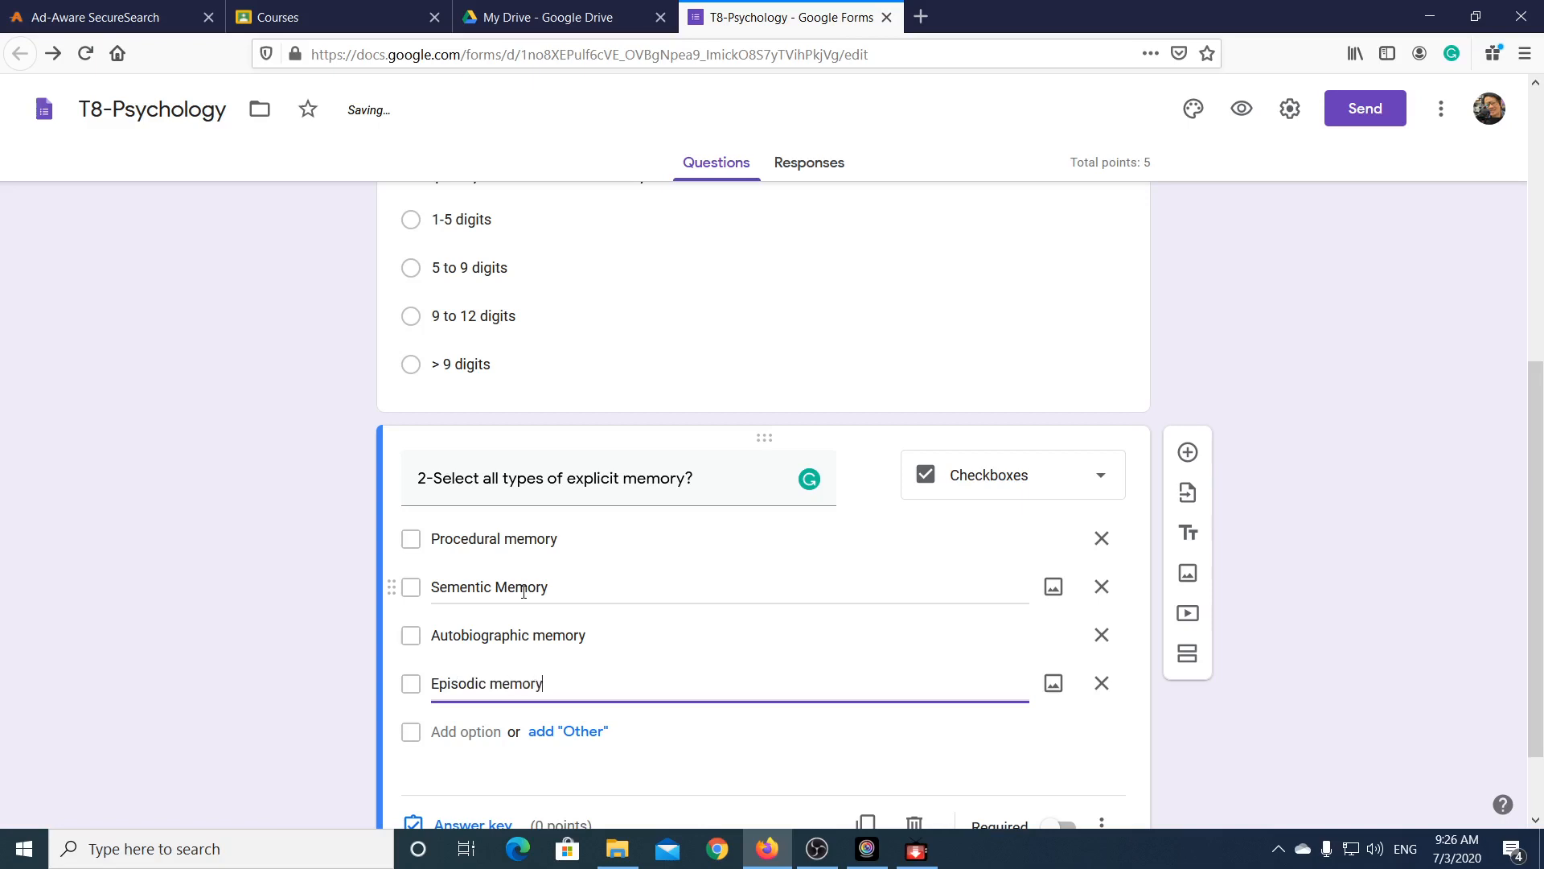
Step: In the explicit memory question's answer key, mark "Sementic Memory", "Autobiographic memory" and "Episodic memory" as correct and assign 10 points
scroll(1219, 620, down, 2)
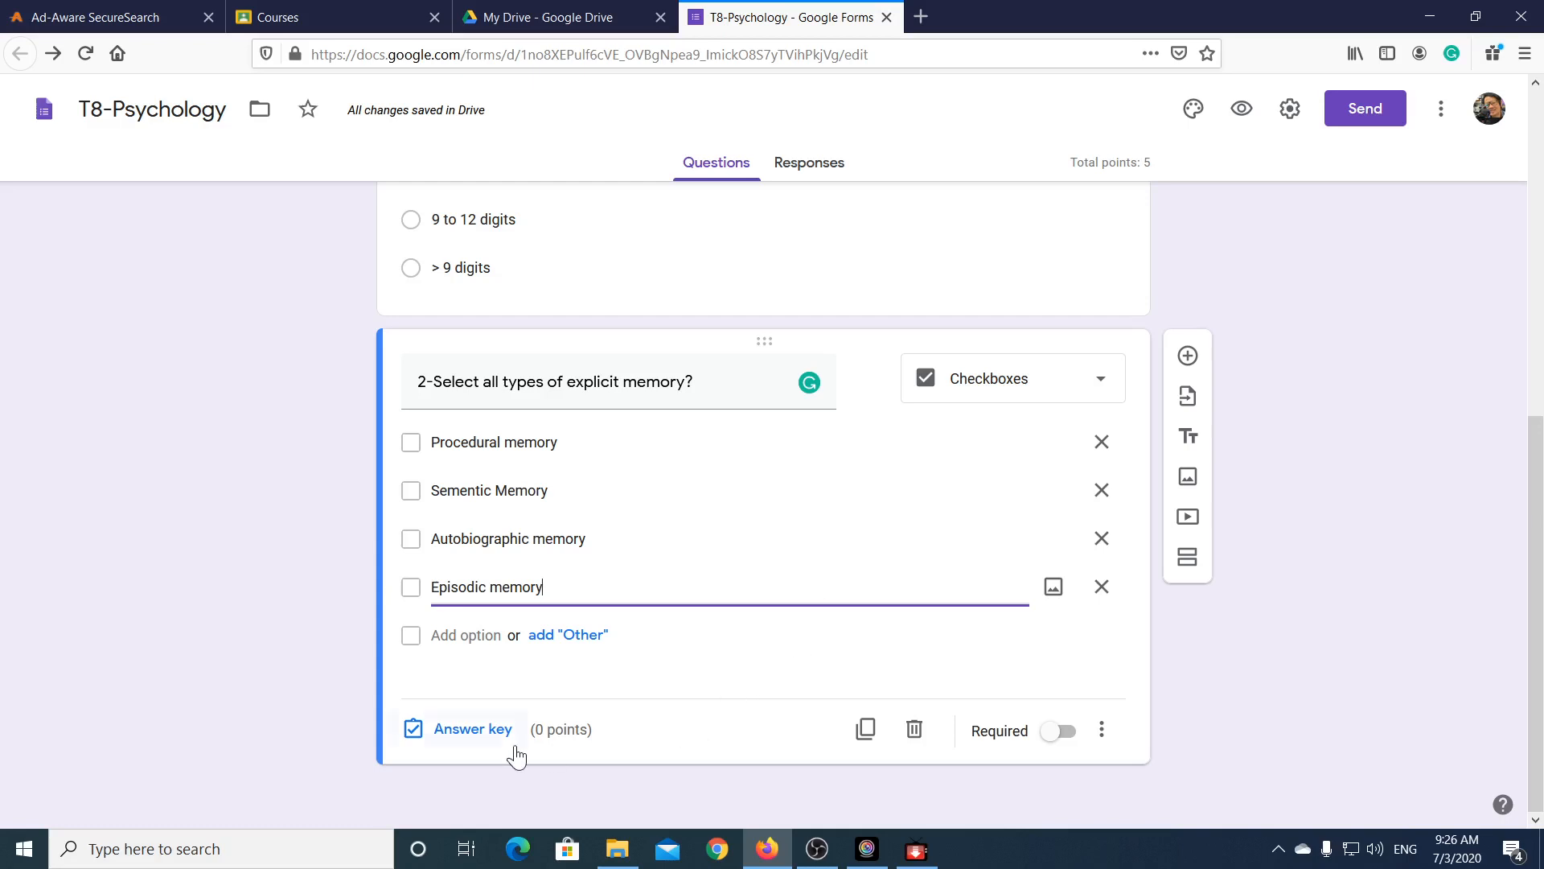
click(473, 736)
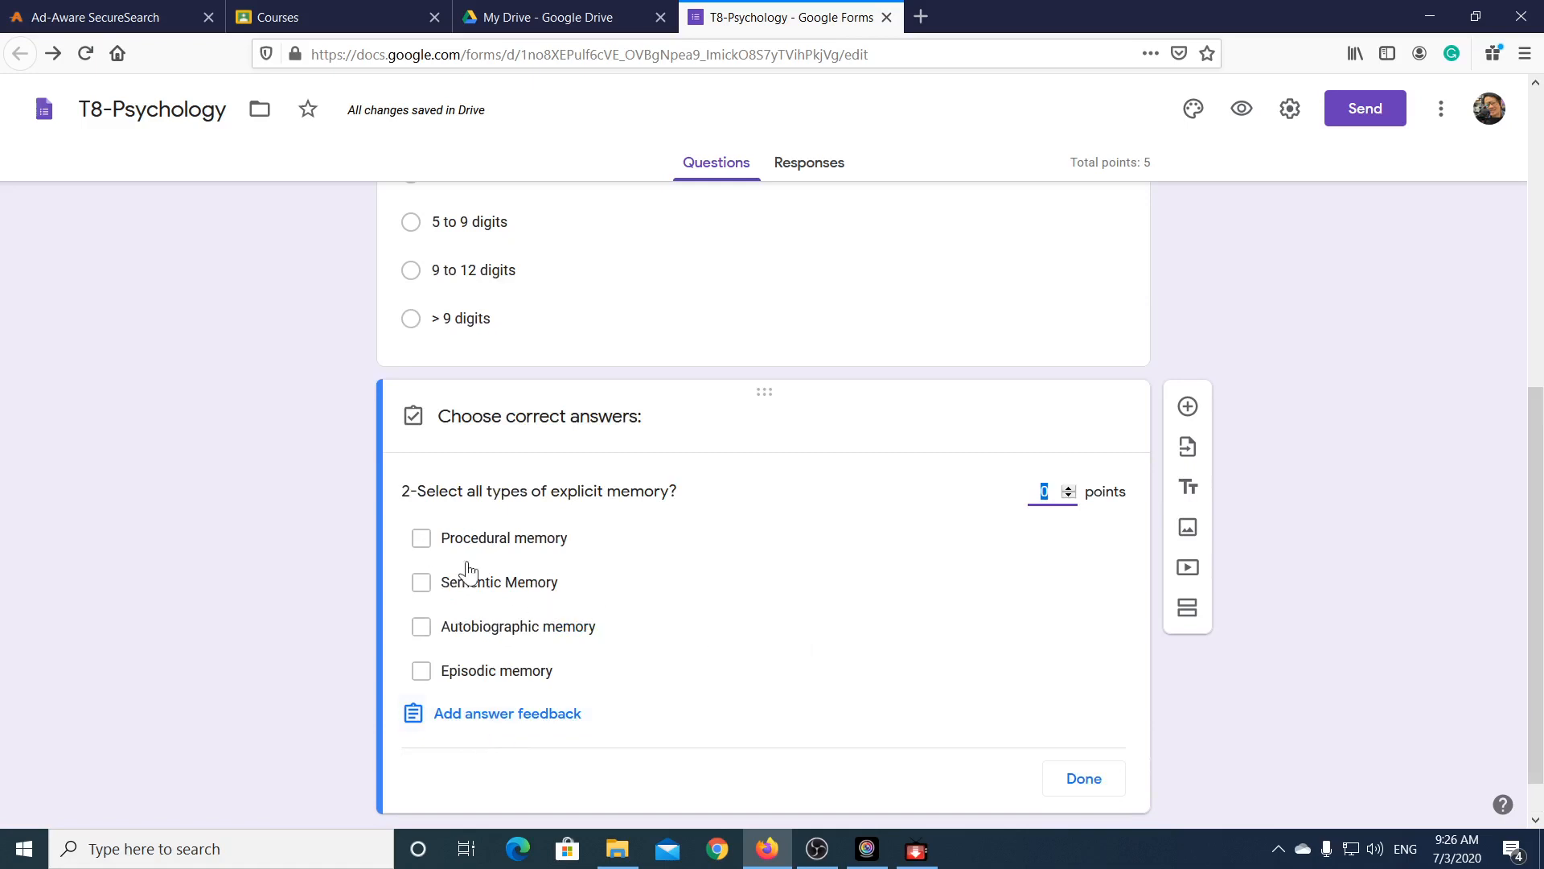
click(424, 599)
click(424, 593)
click(423, 639)
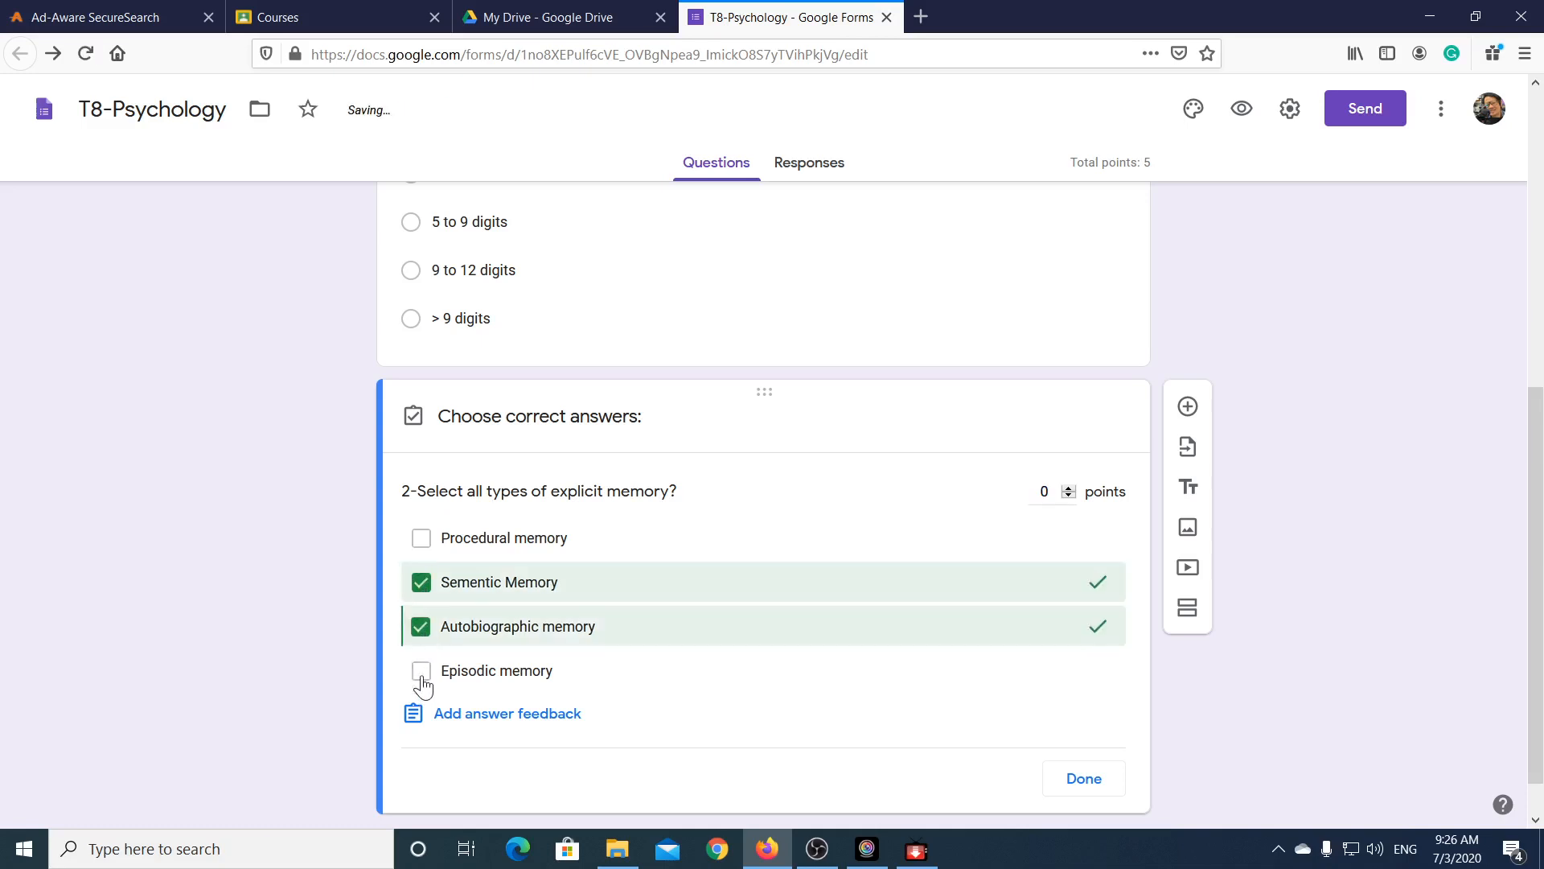
click(423, 686)
click(421, 674)
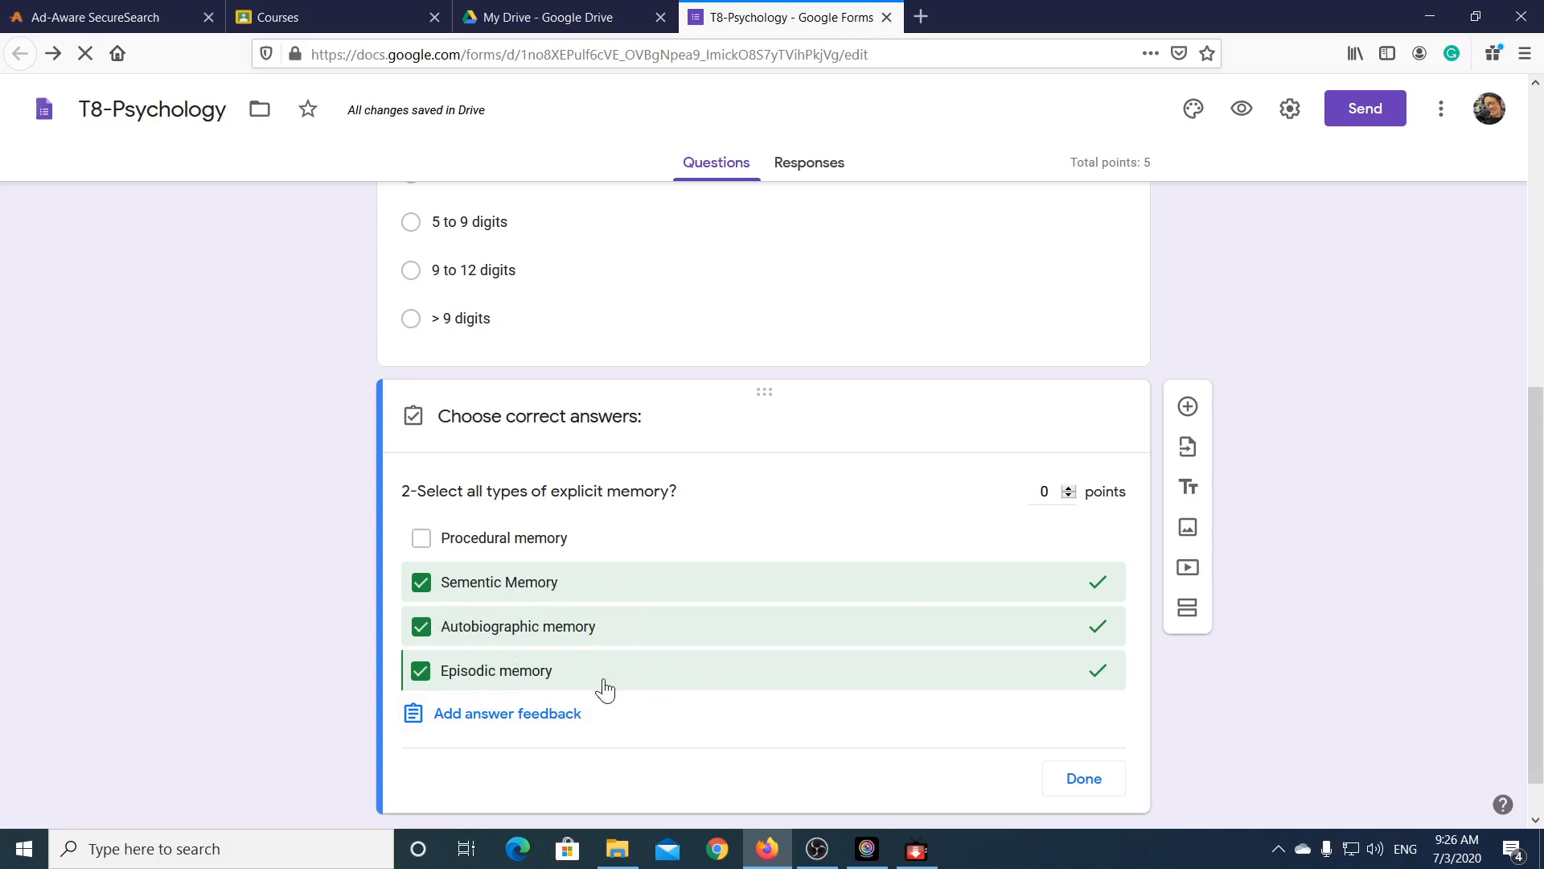
click(1044, 492)
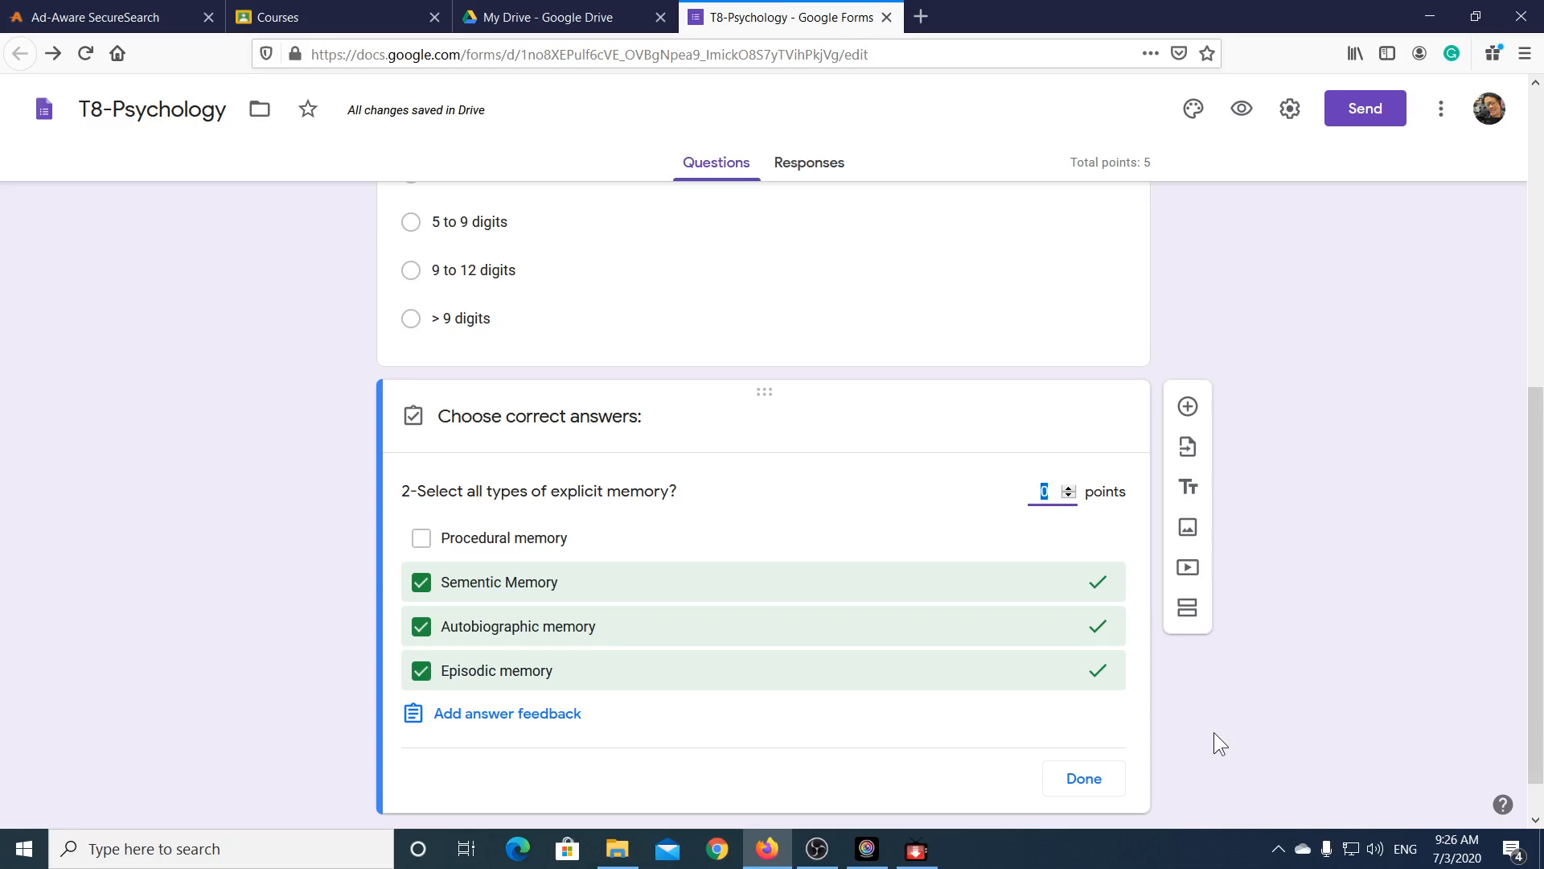
text(10)
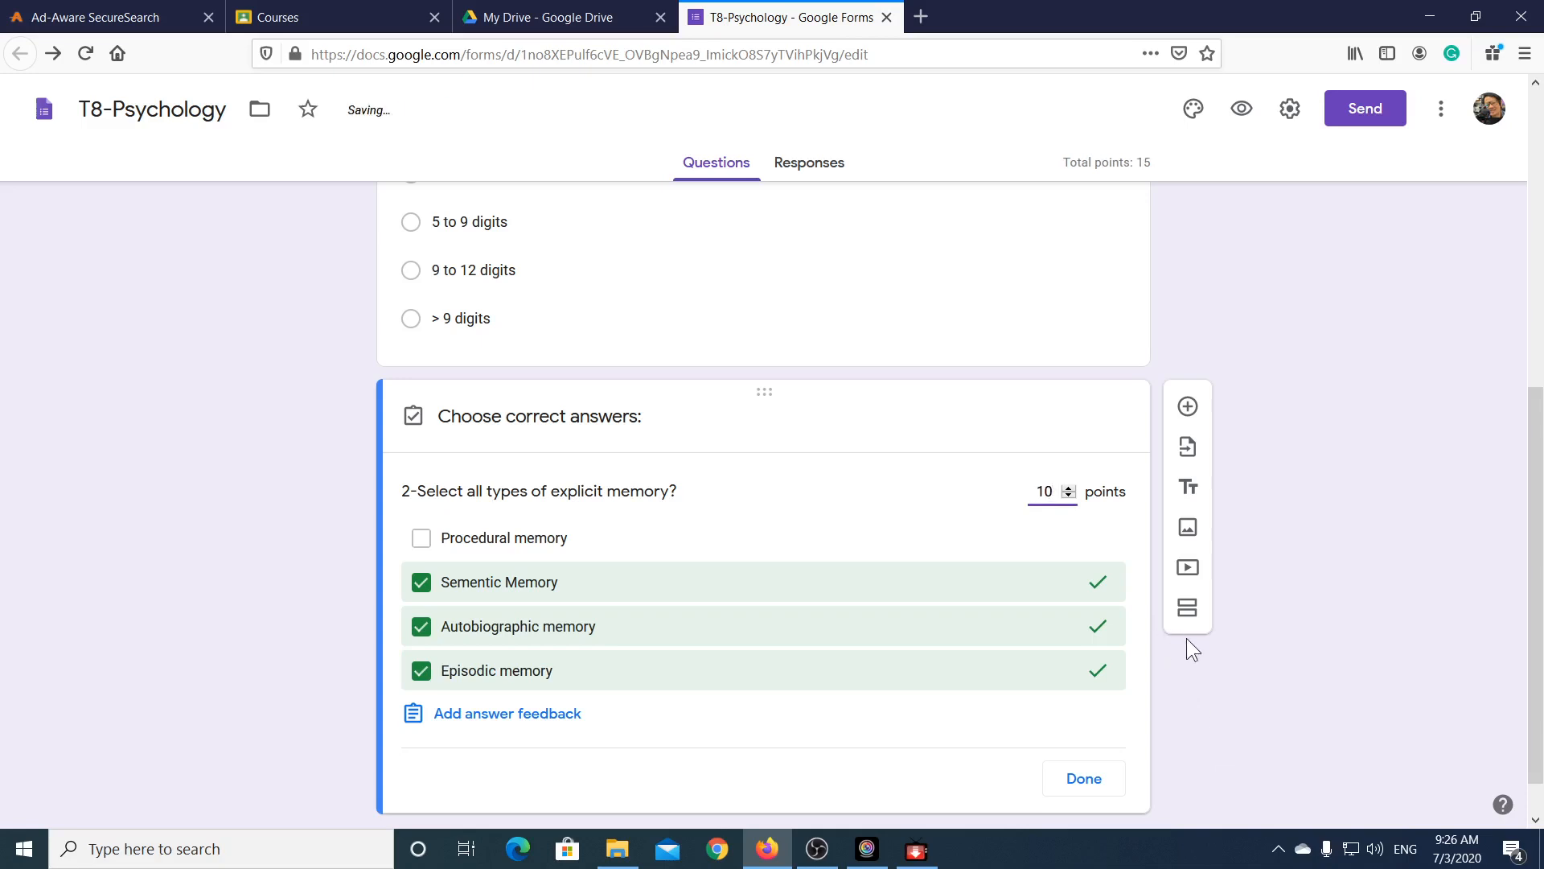
scroll(1185, 639, down, 1)
click(1086, 730)
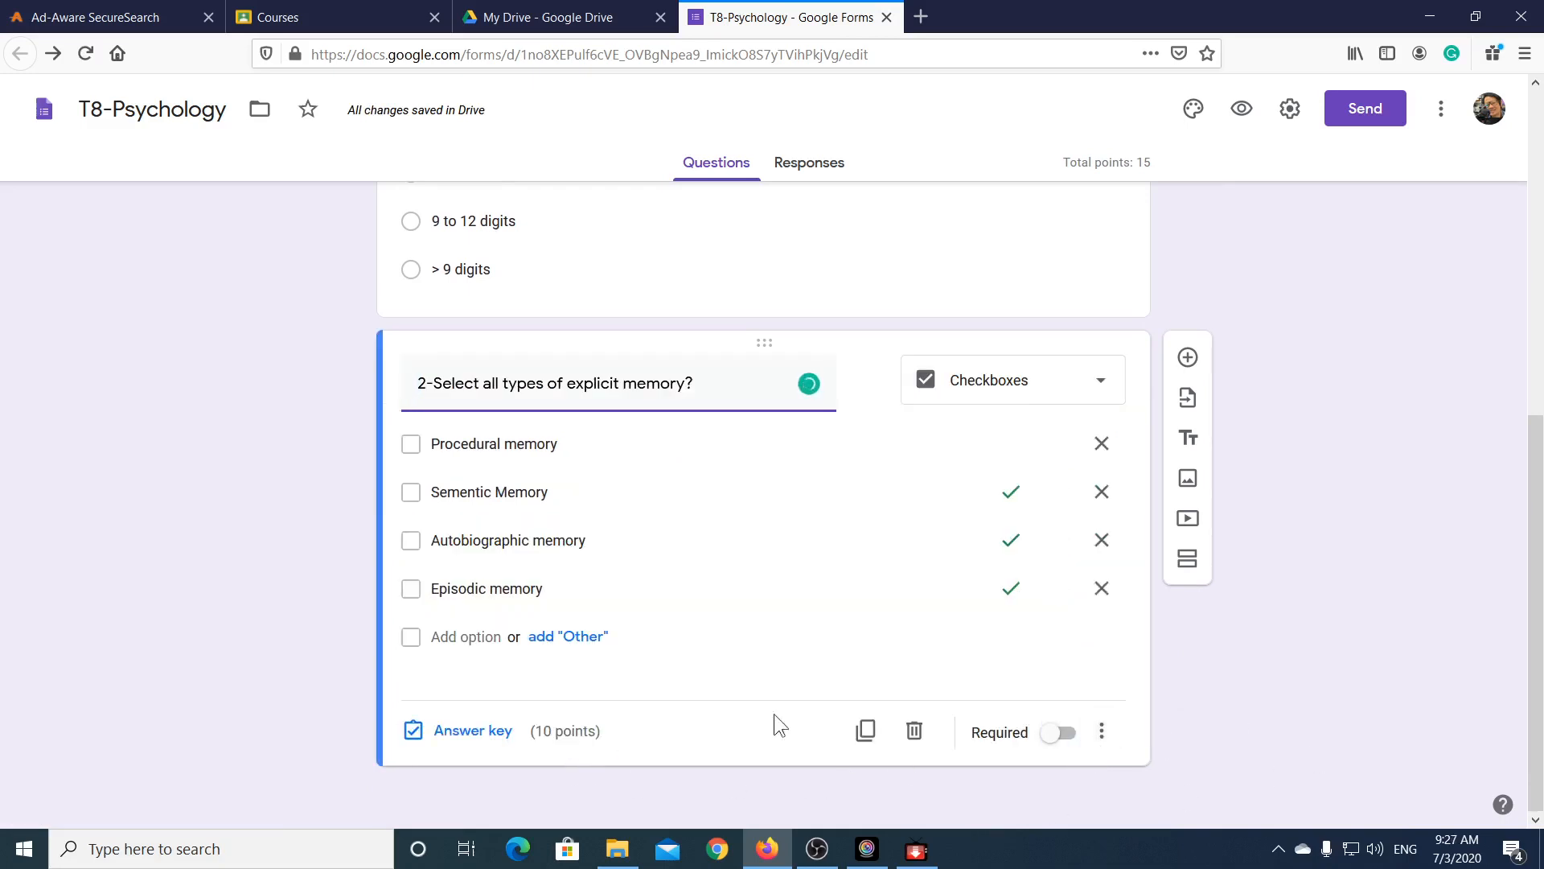
Step: Enable shuffled option order for the explicit memory question and make it required
click(1102, 733)
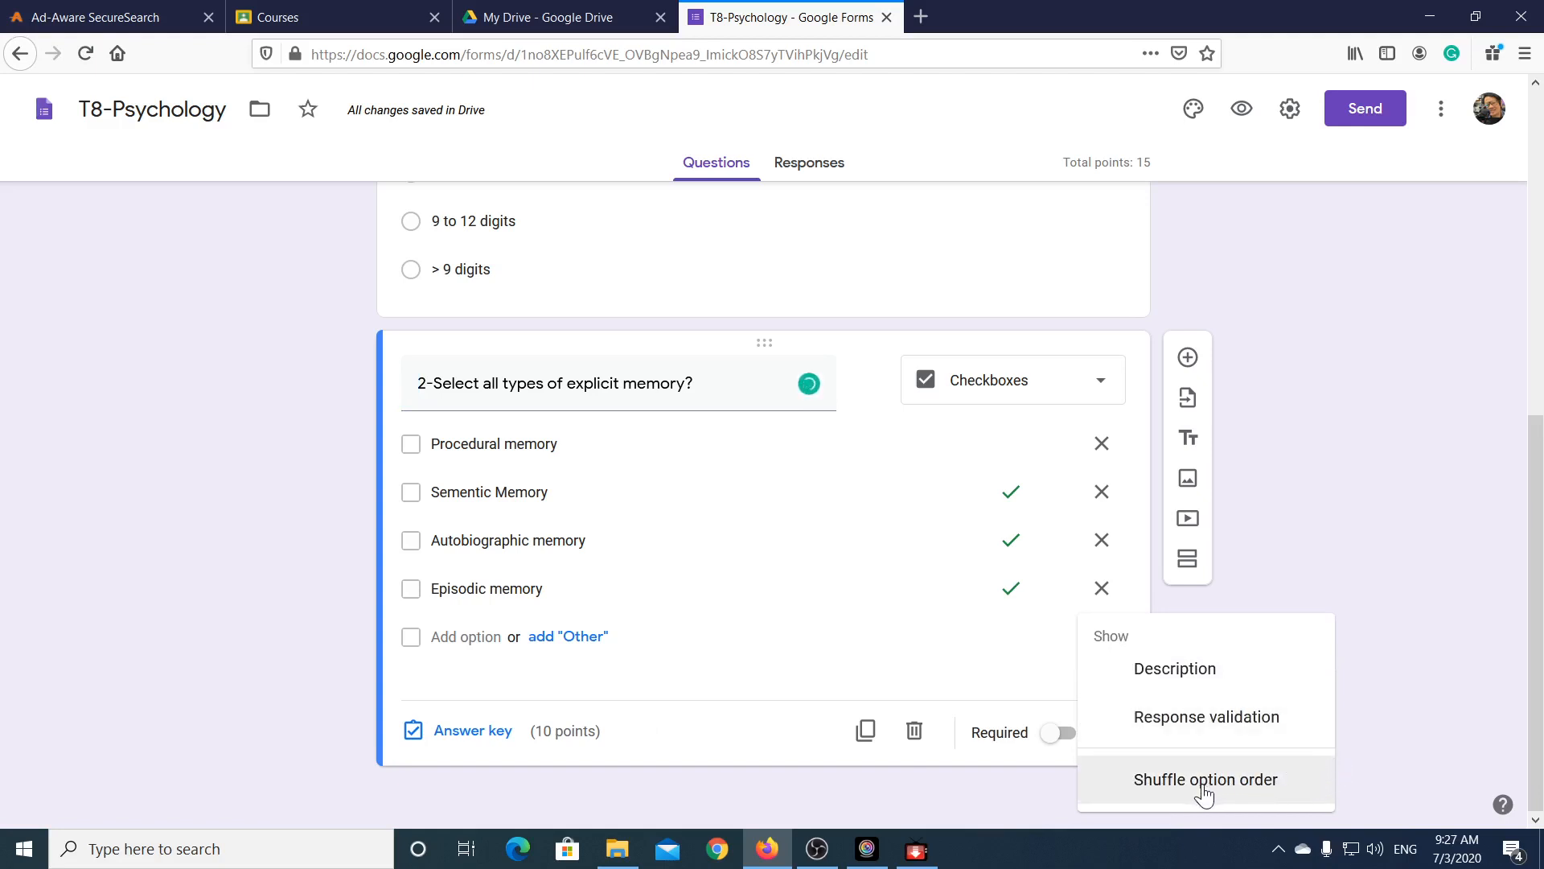
click(1203, 788)
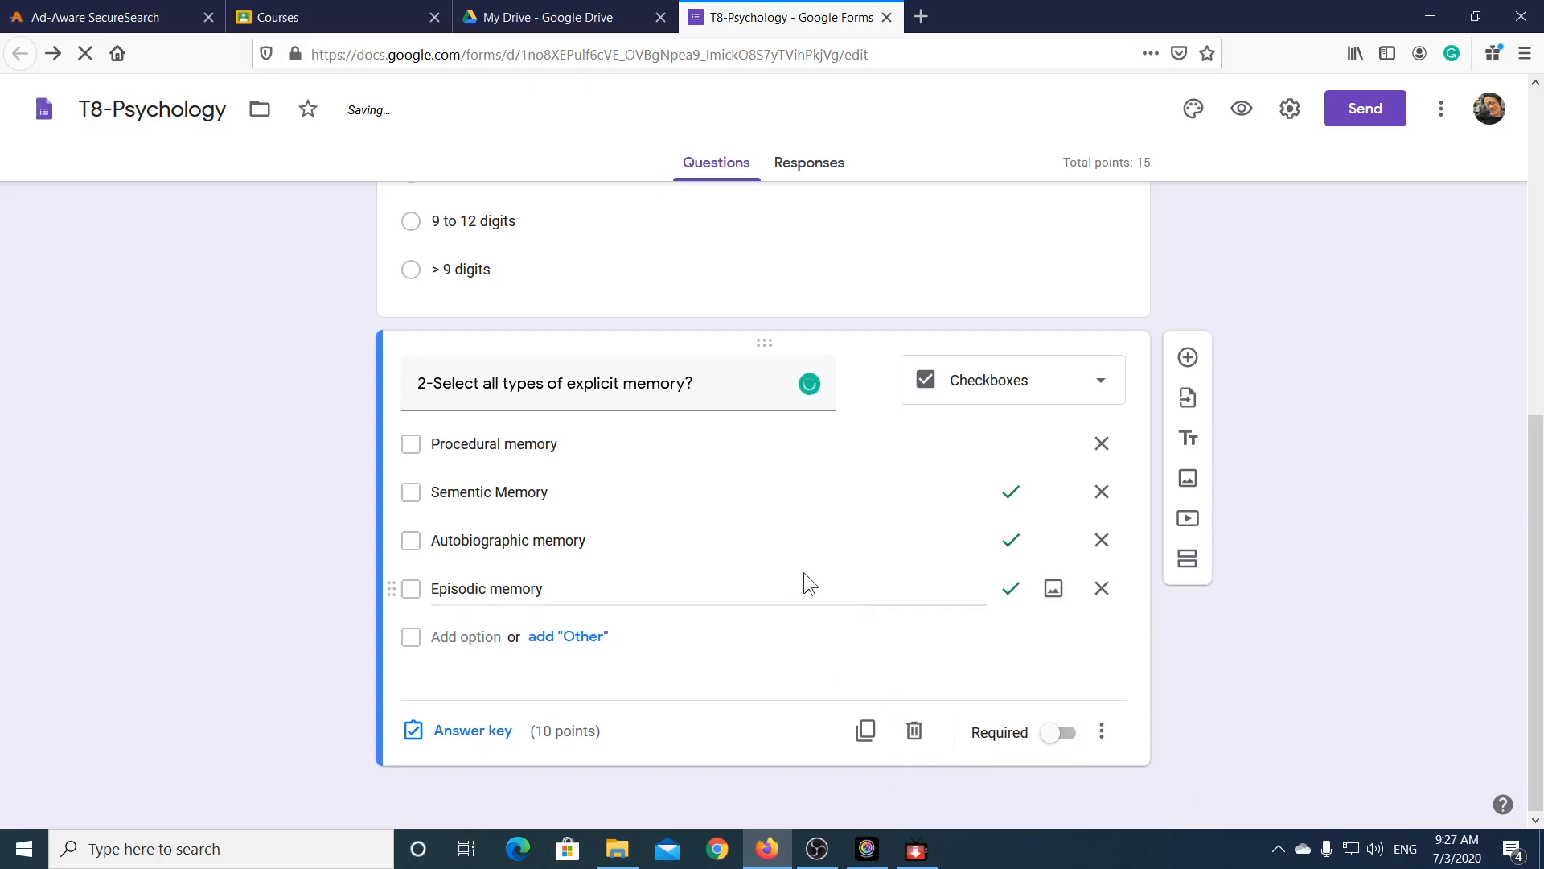
click(1053, 739)
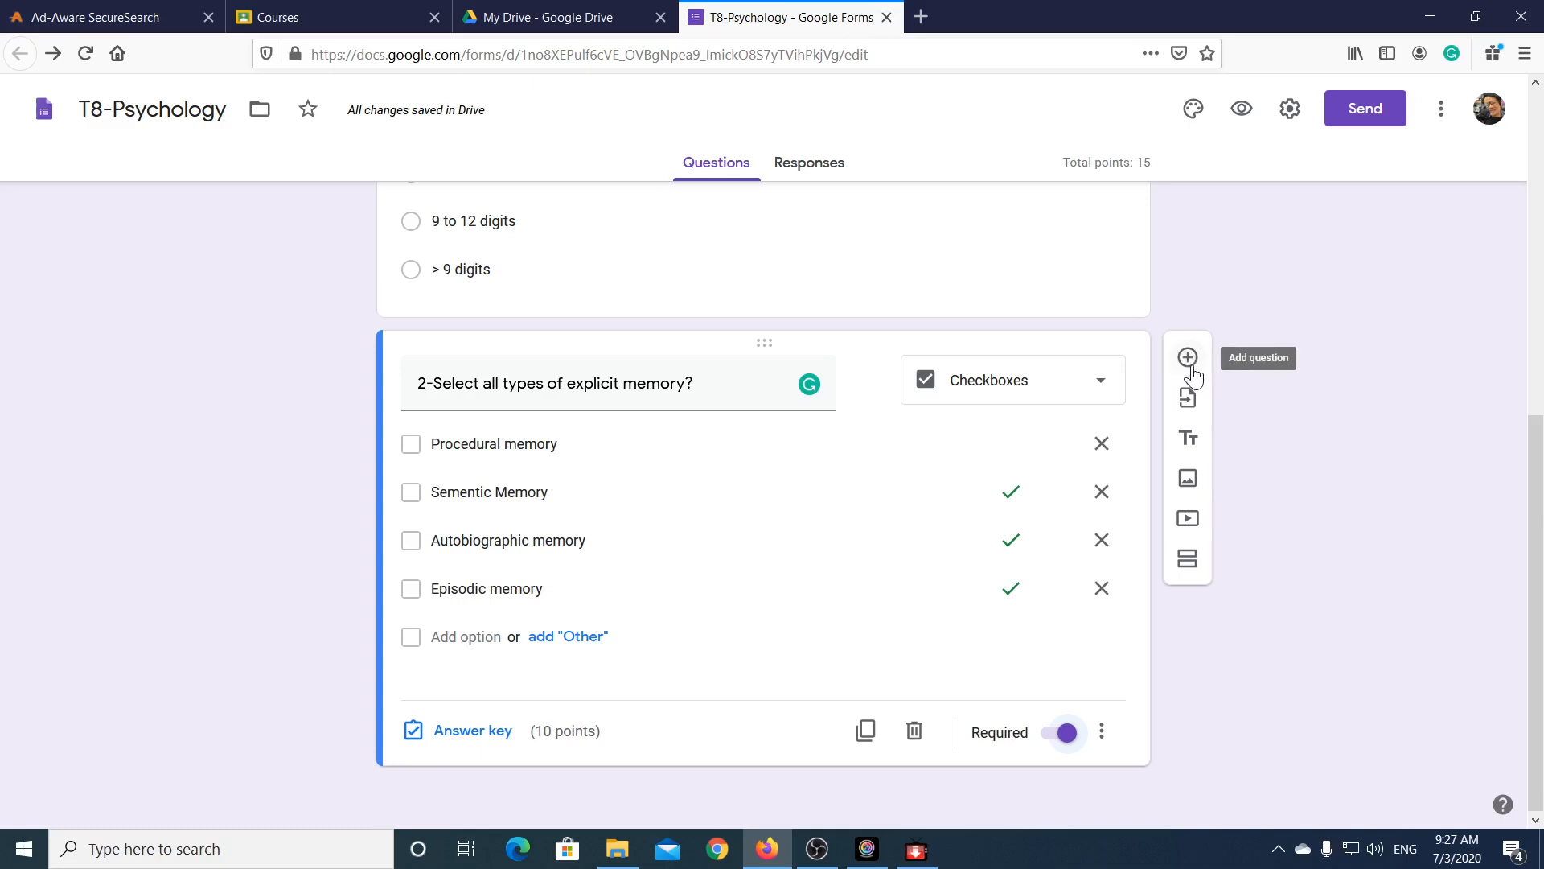
click(1100, 384)
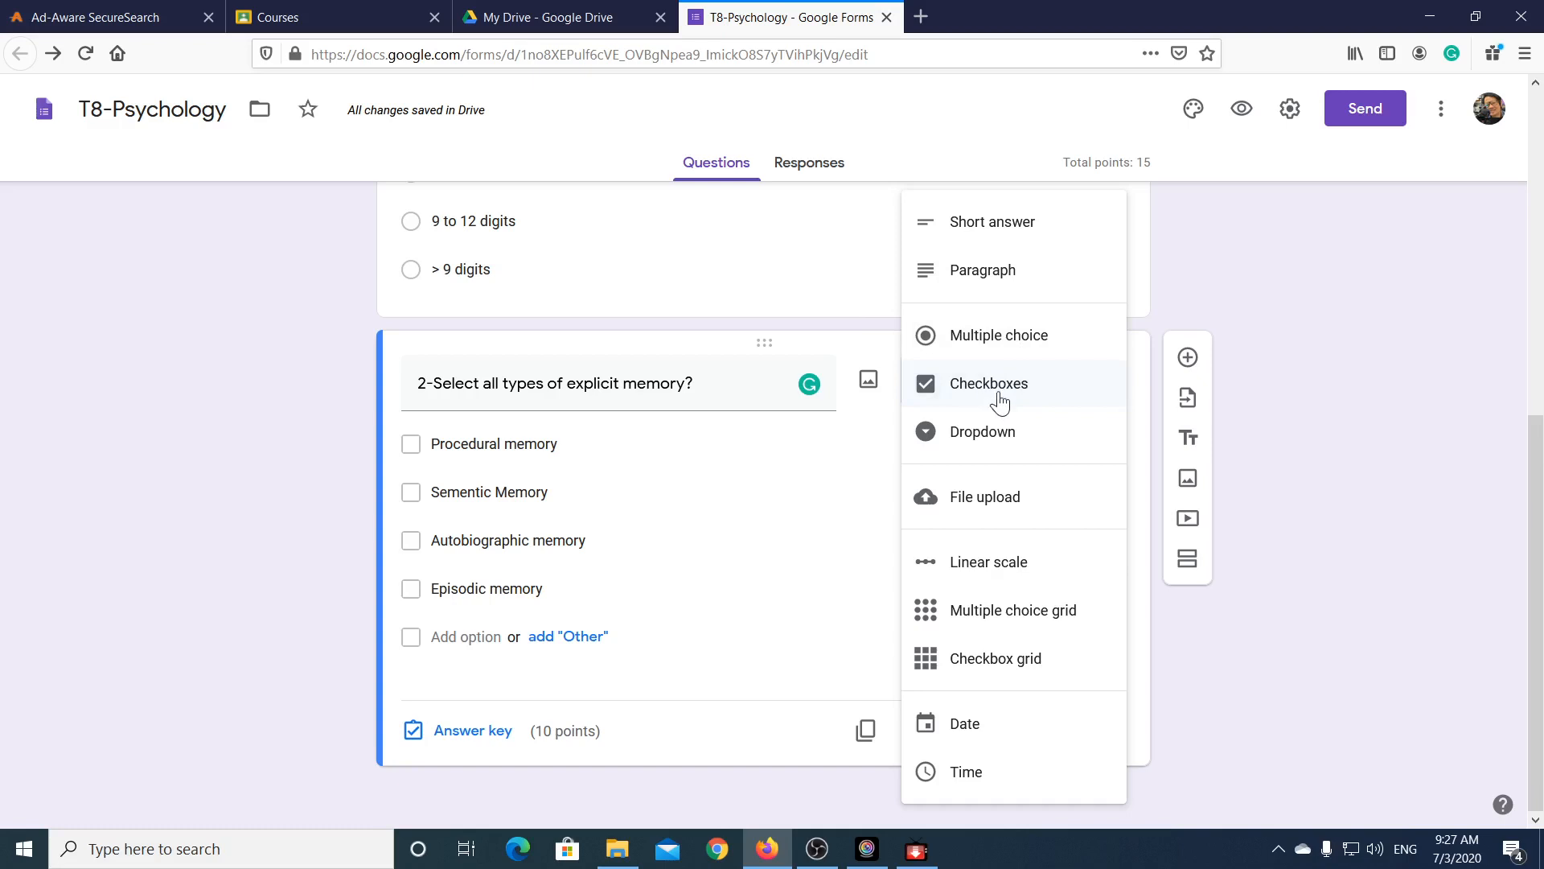
click(1383, 356)
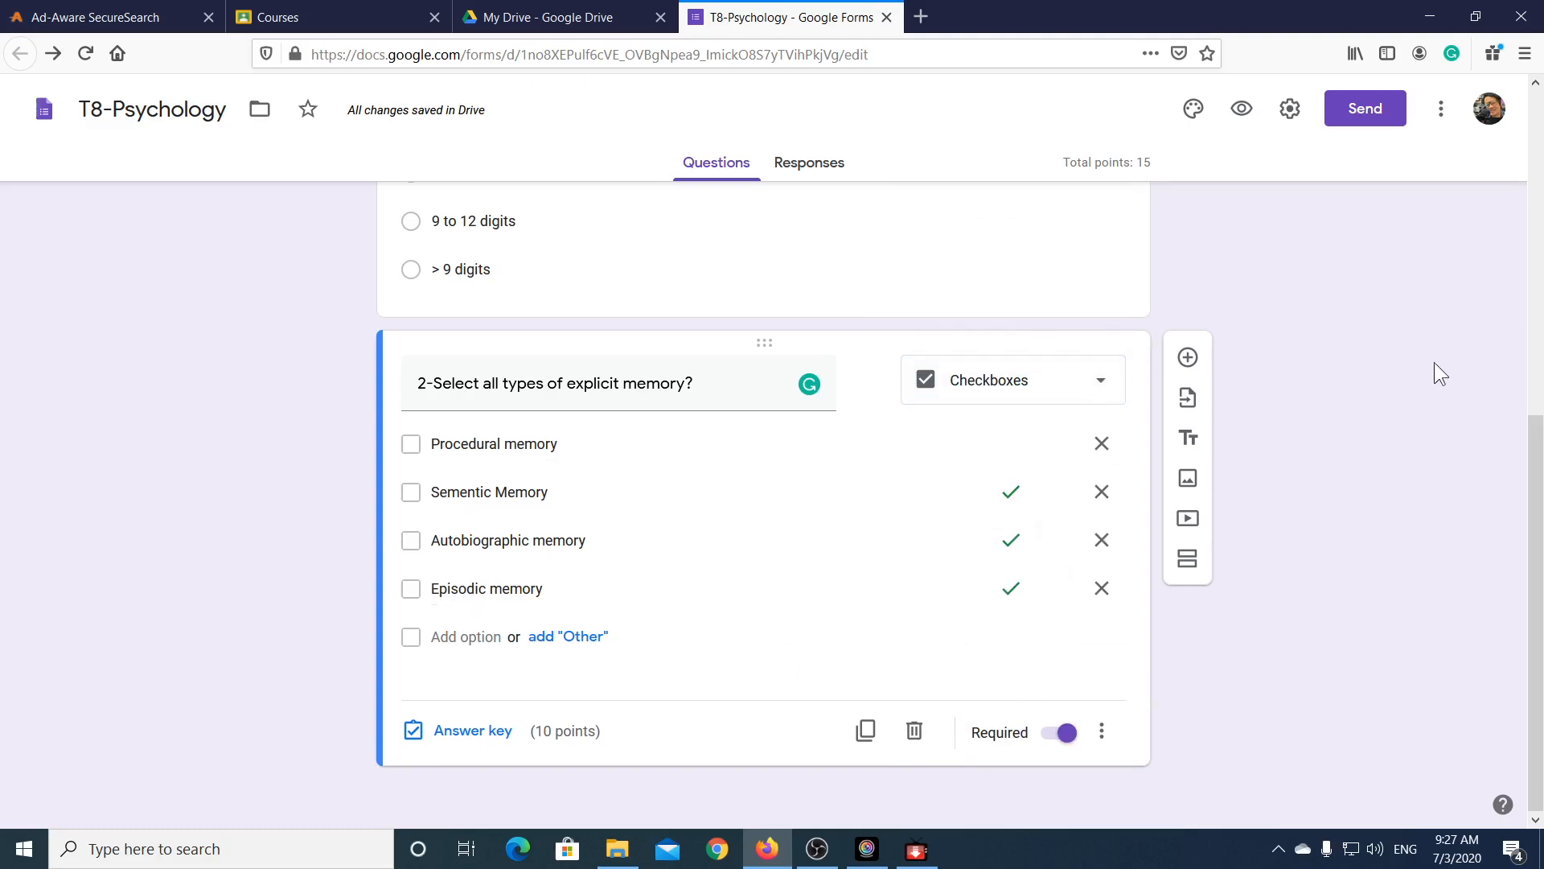
click(1291, 112)
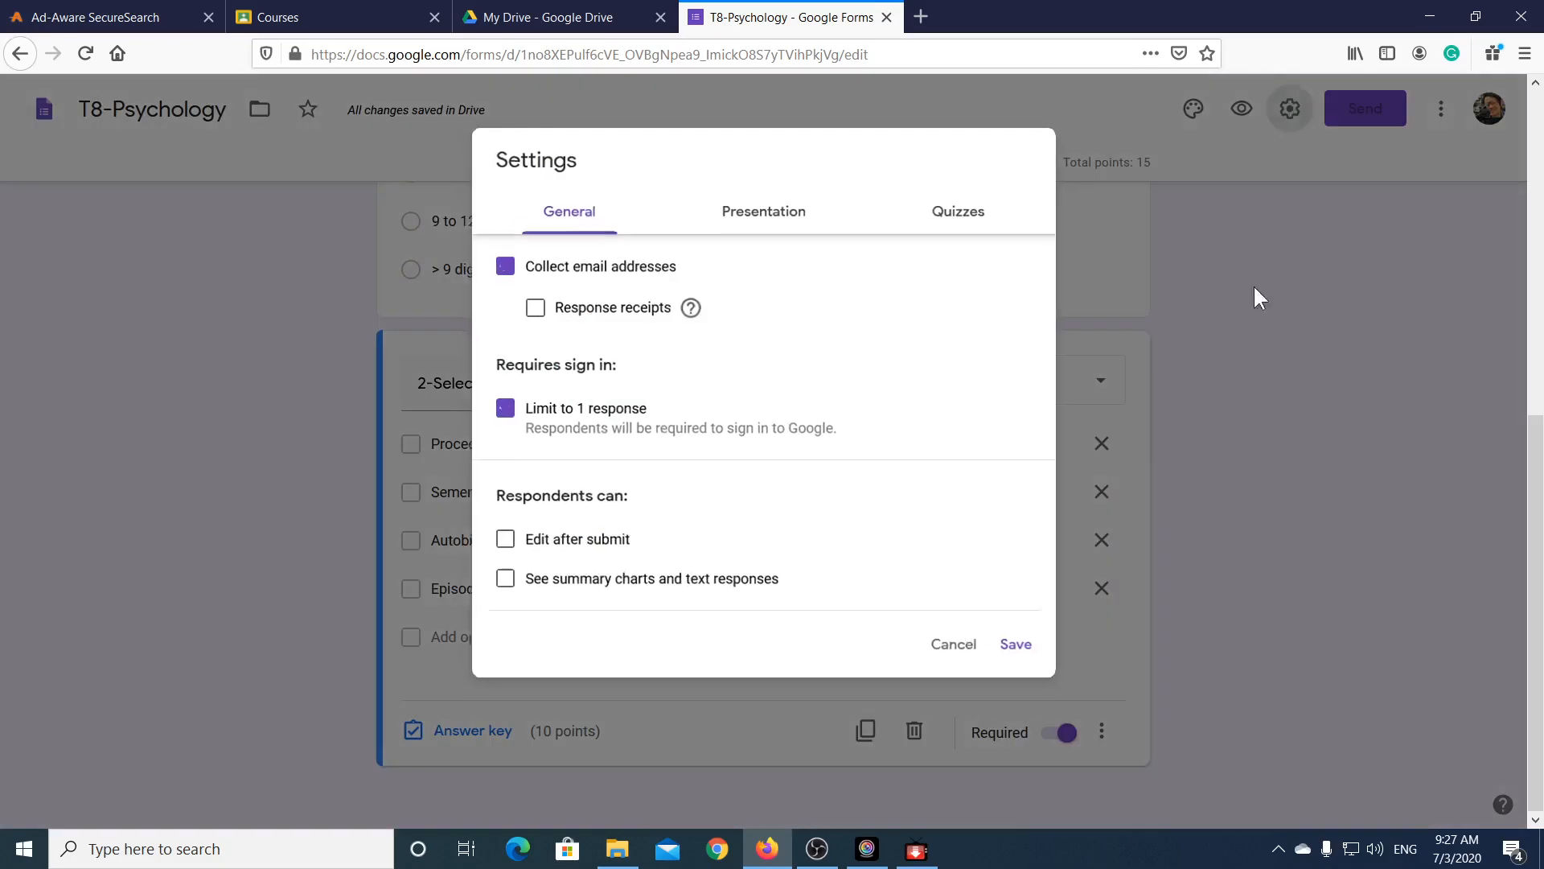
click(1019, 650)
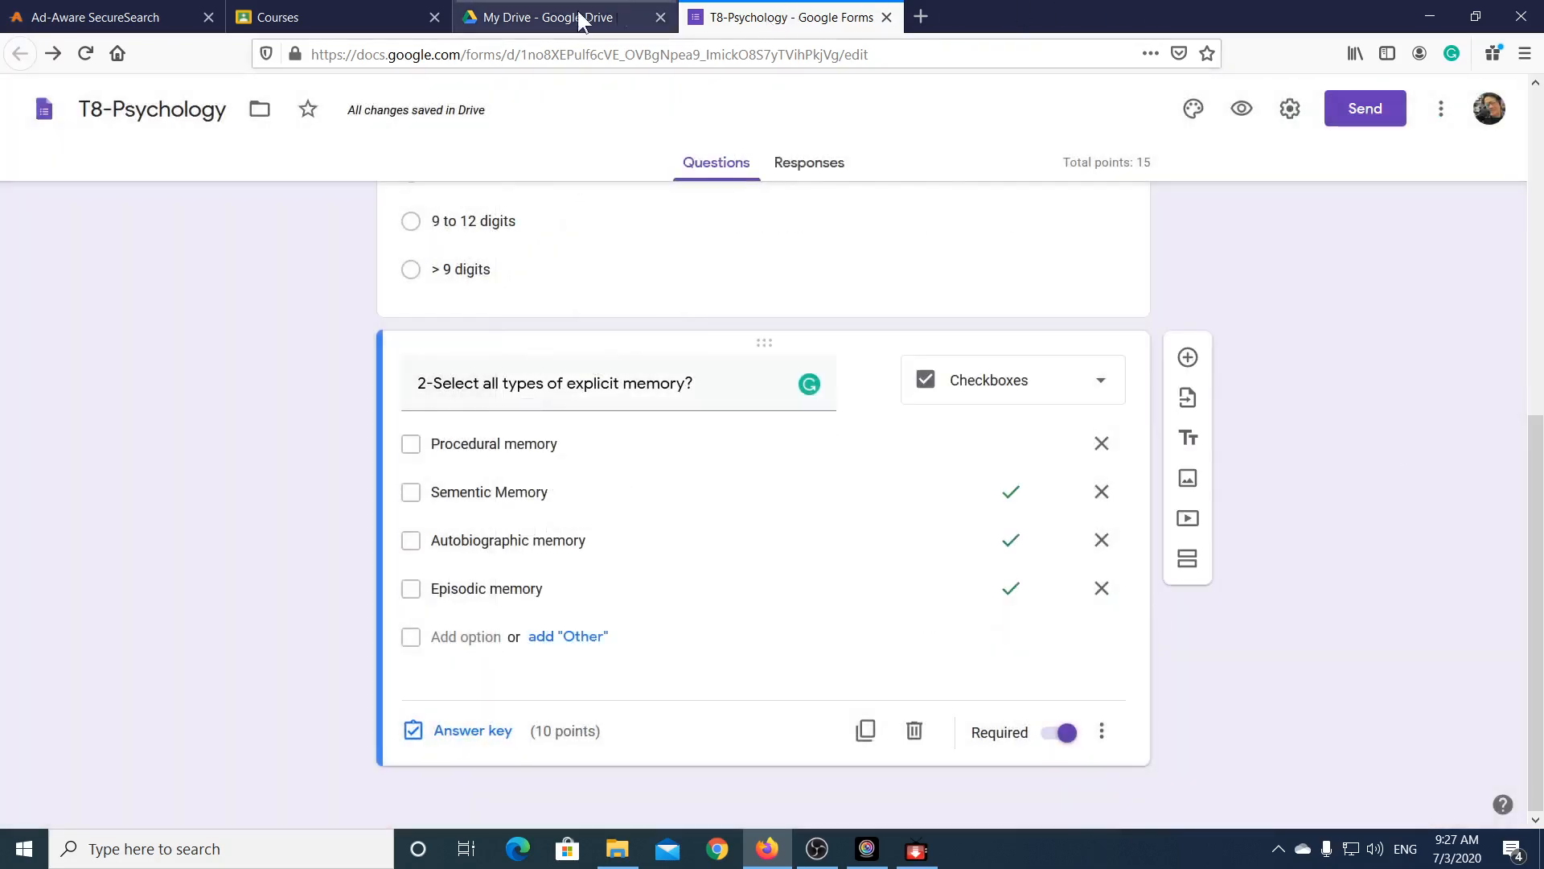
Step: Close the T8-Psychology form and open the existing T3-Sempath2020 form from My Drive in Google Drive
click(886, 17)
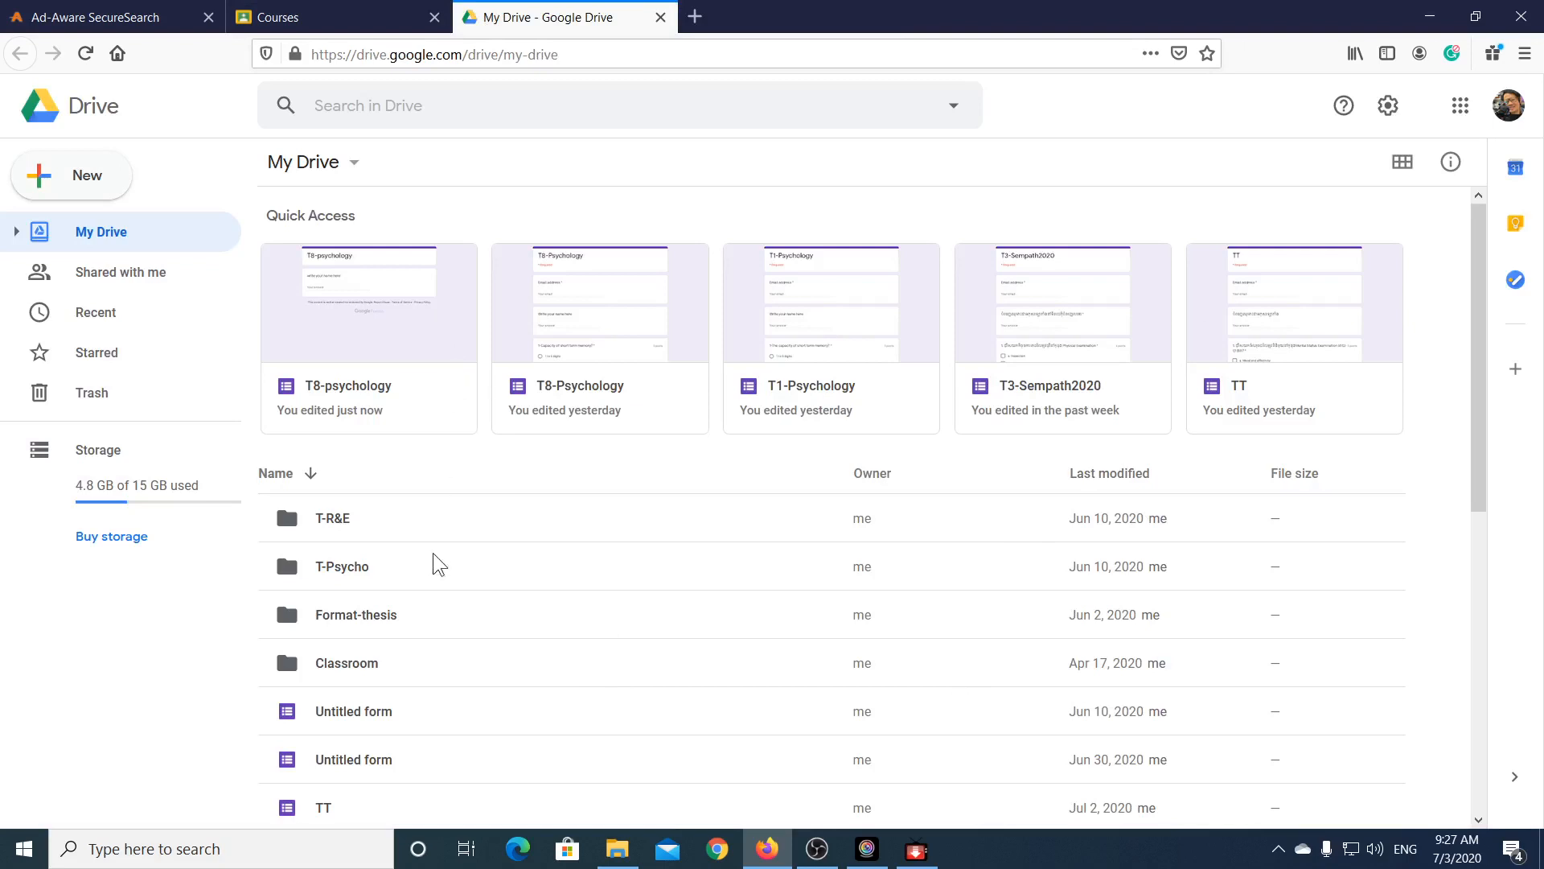
scroll(438, 563, down, 2)
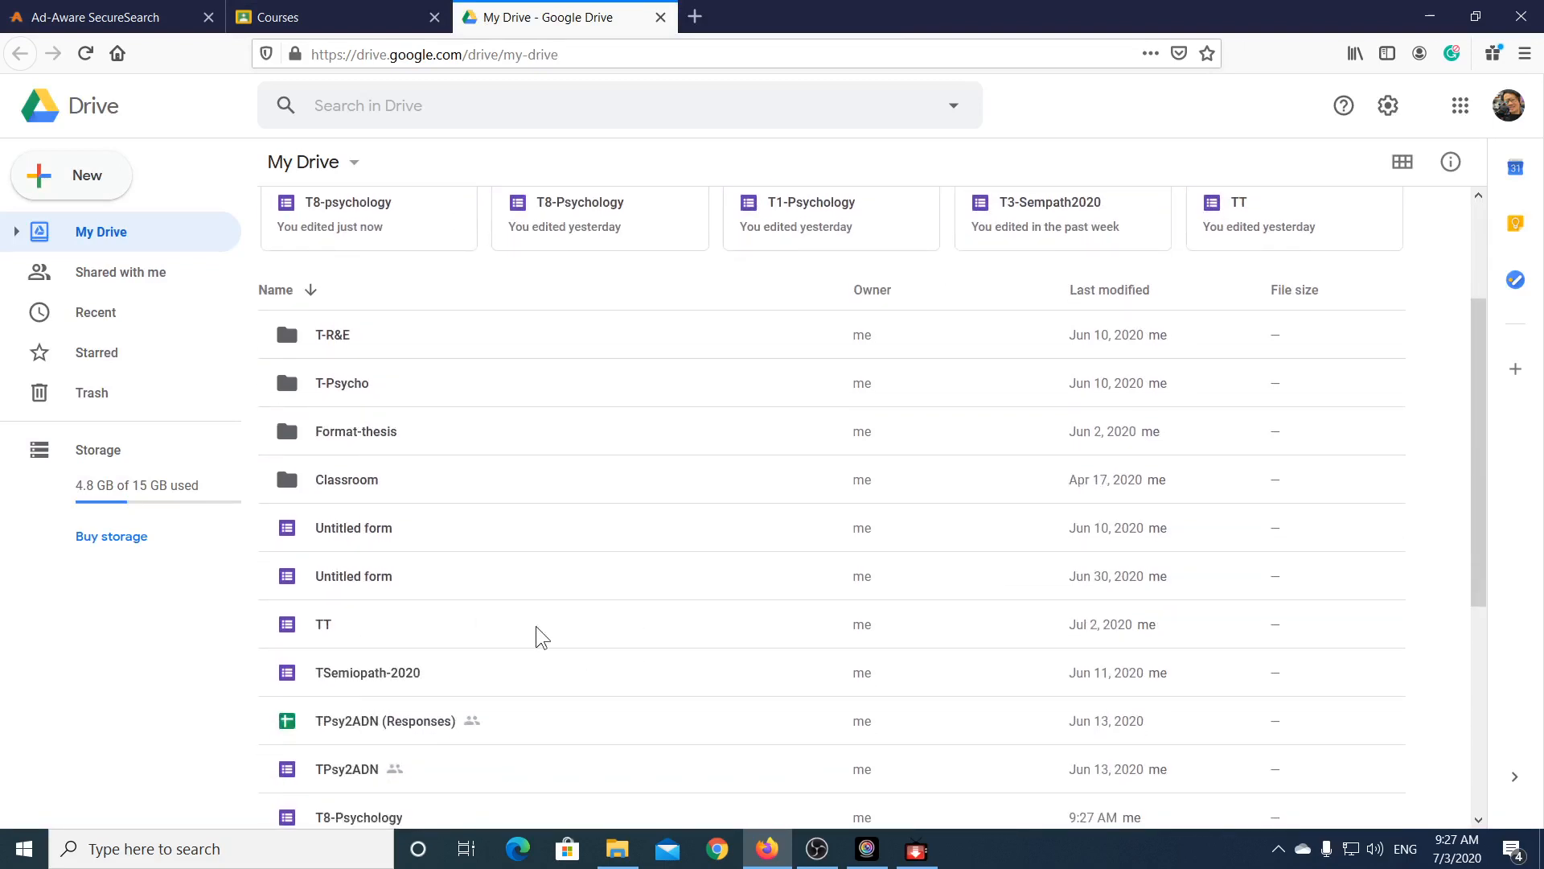
scroll(535, 626, down, 2)
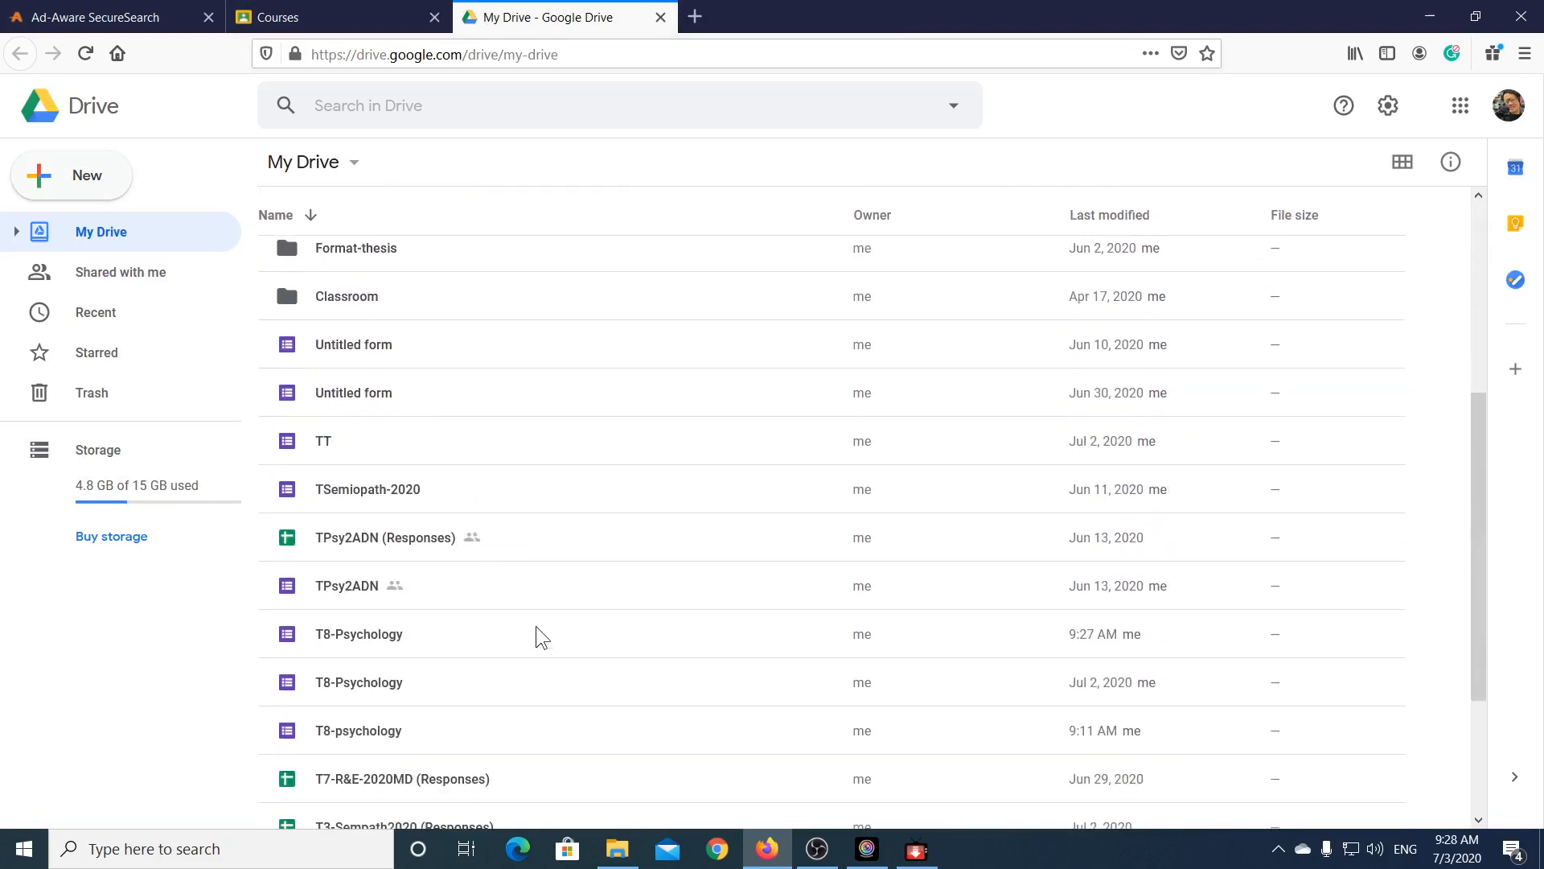
scroll(536, 626, down, 2)
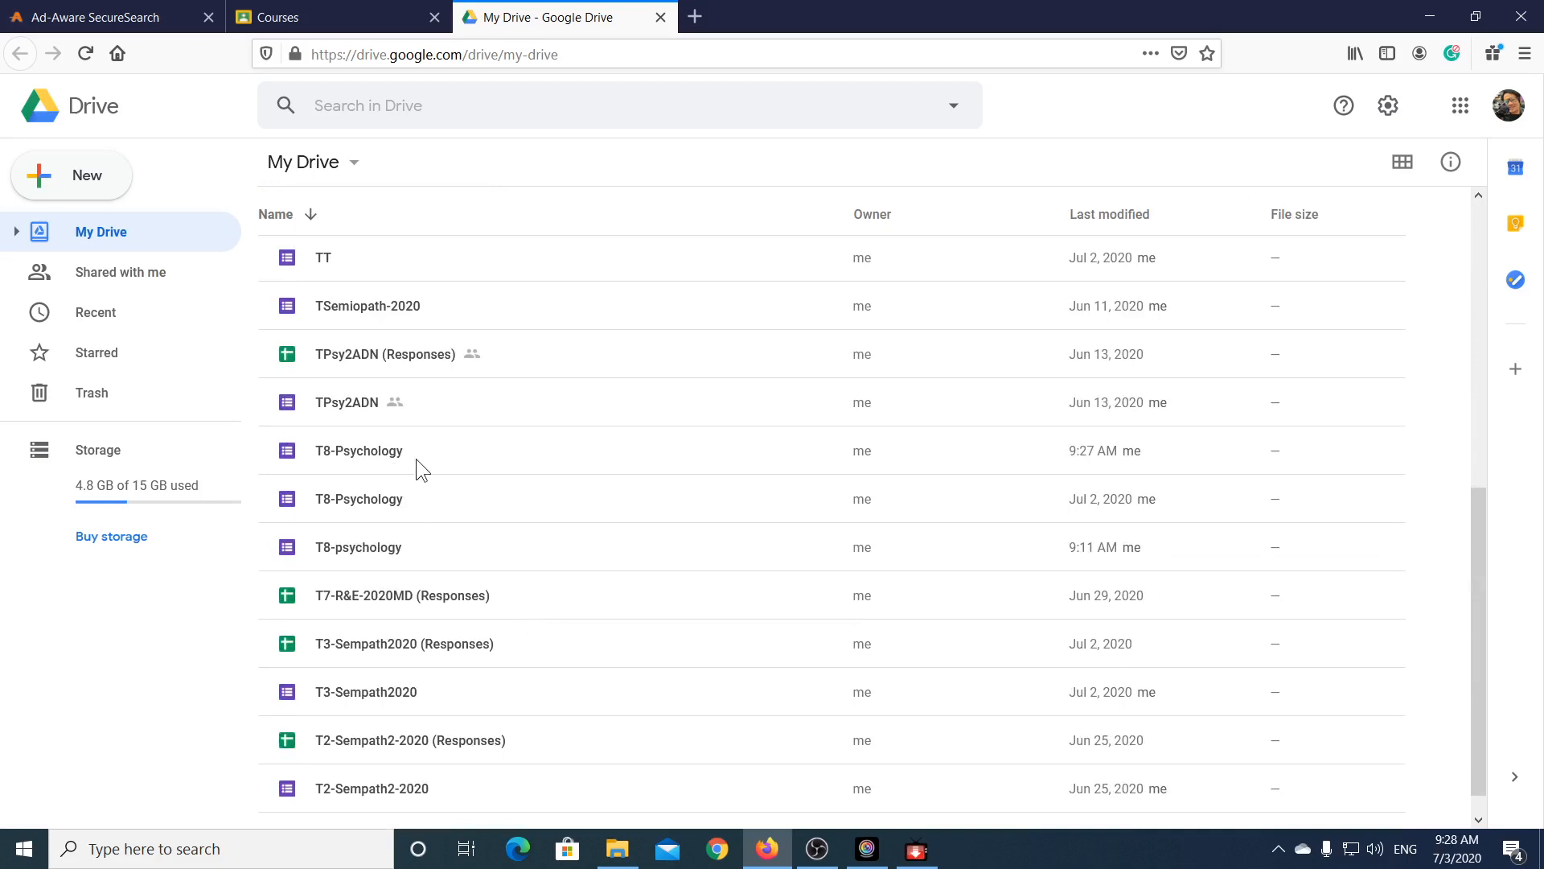
scroll(561, 572, down, 1)
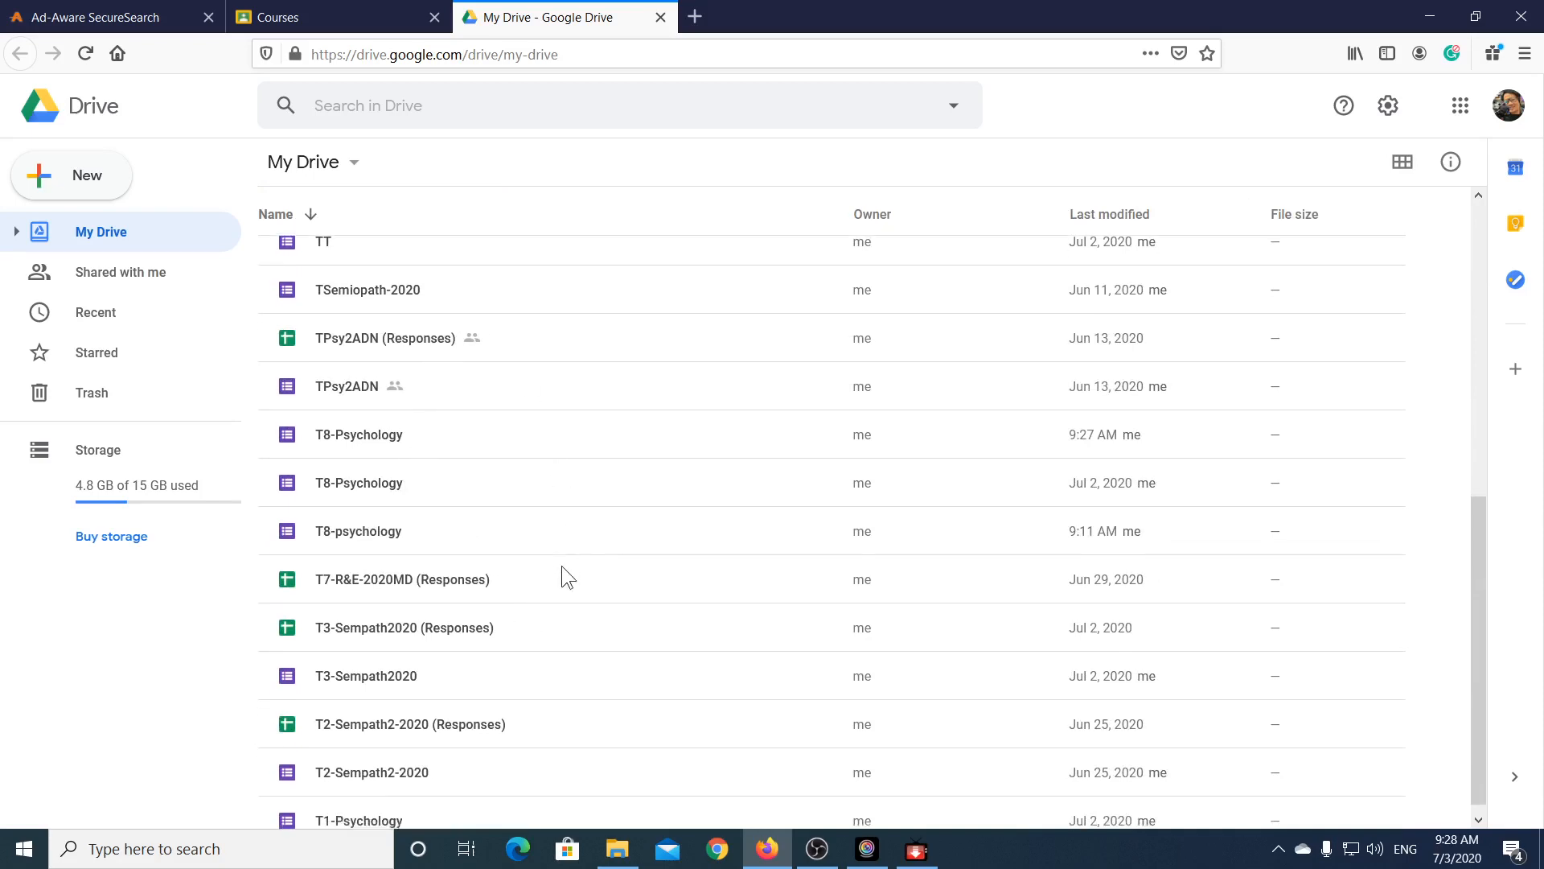
double_click(393, 659)
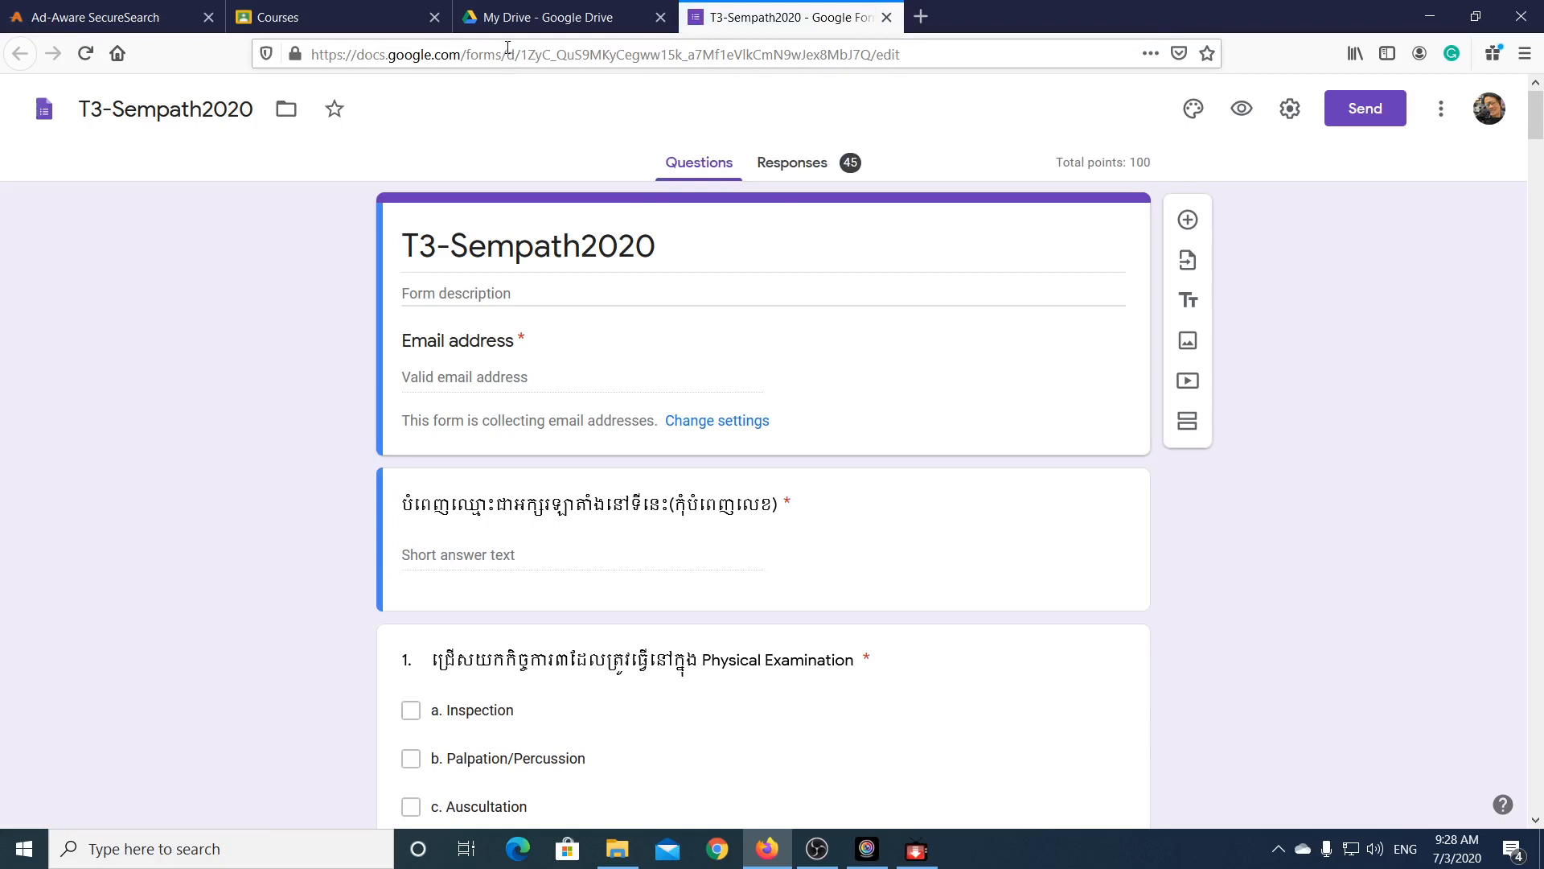
Step: Copy the web address of the T3-Sempath2020 form
click(502, 55)
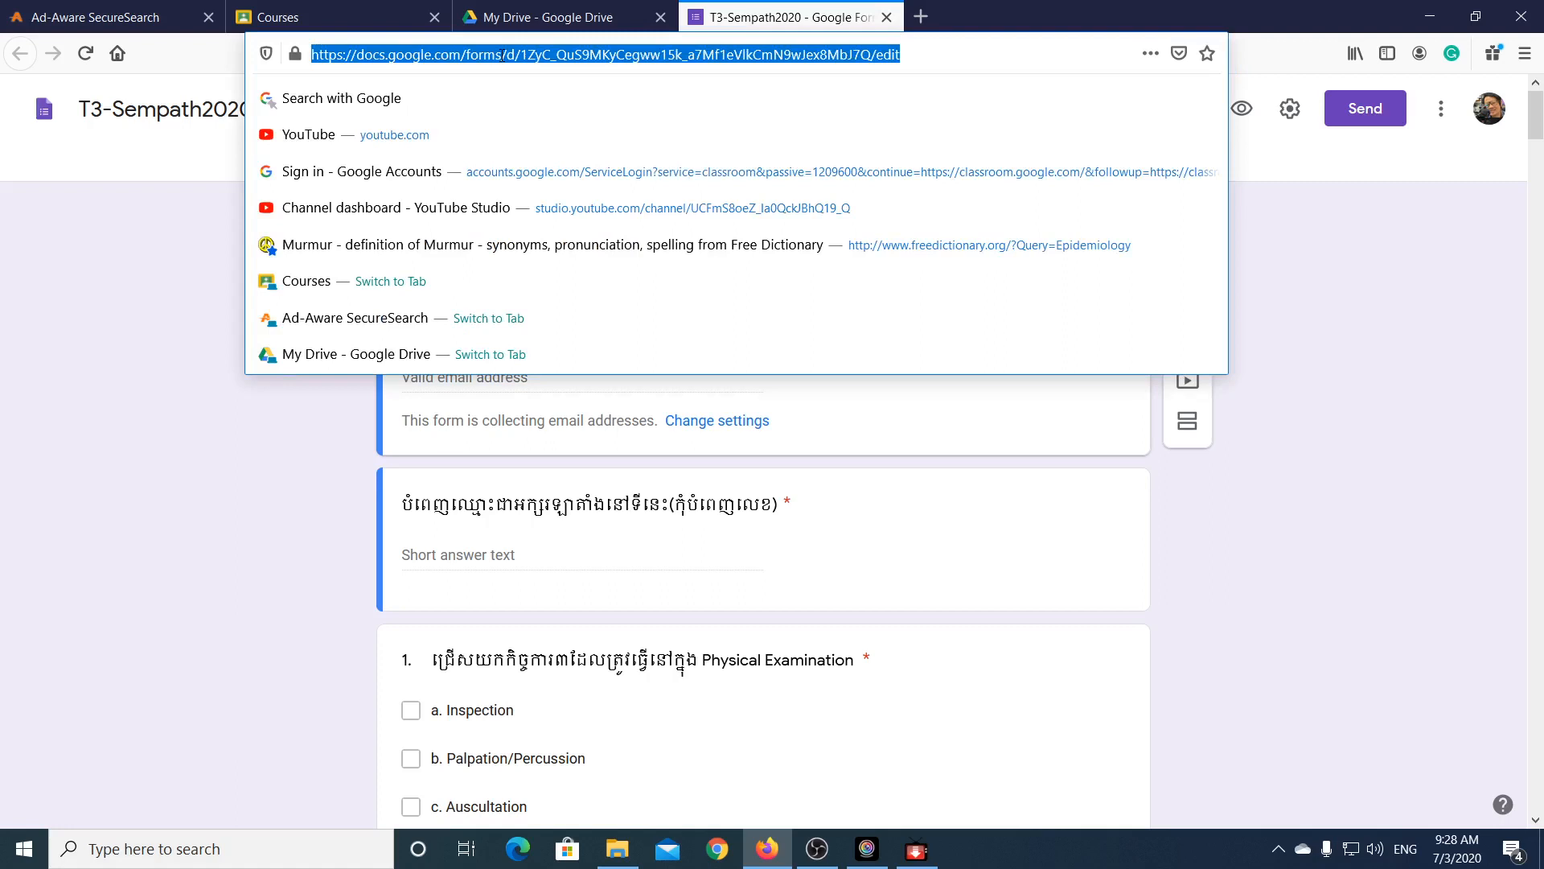
right_click(503, 56)
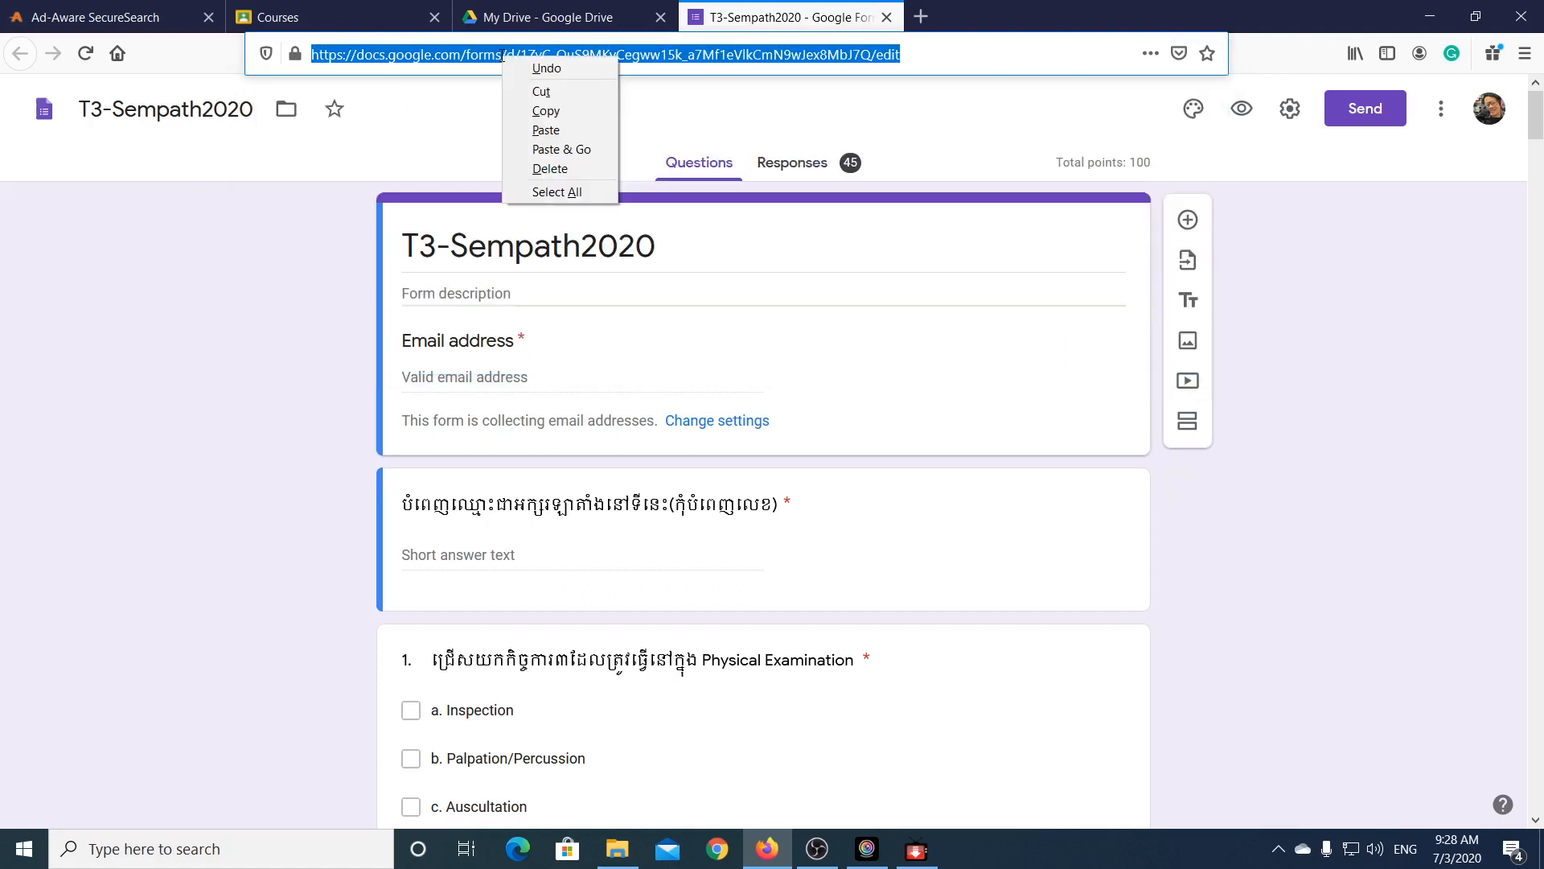
click(553, 114)
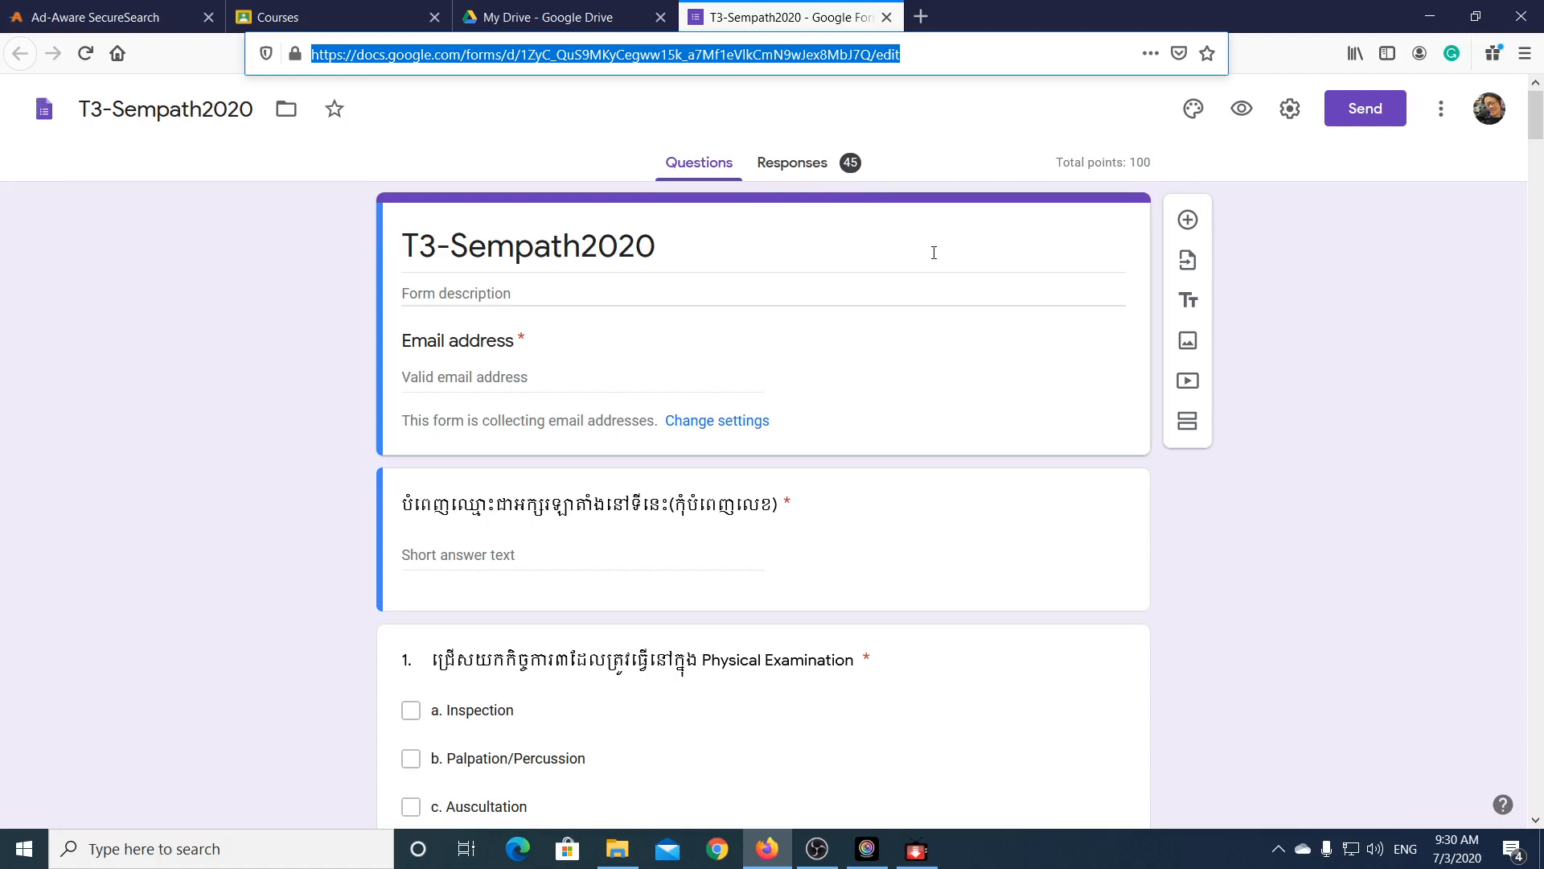
Step: Examine the form's response summary, including the insights, points distribution, frequently missed questions and score list
click(794, 171)
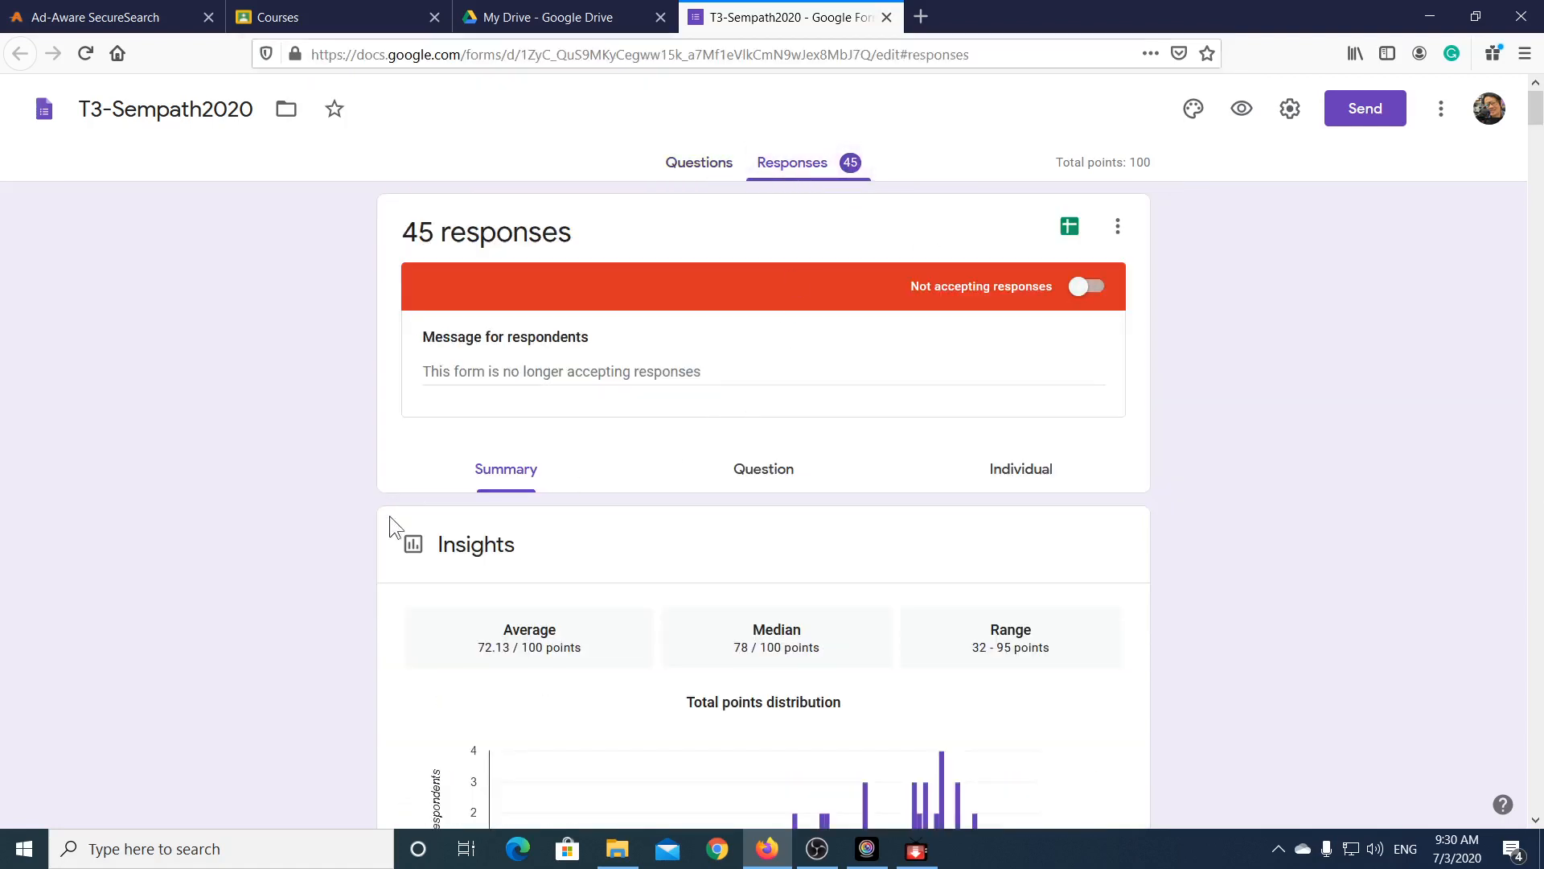
scroll(572, 625, down, 2)
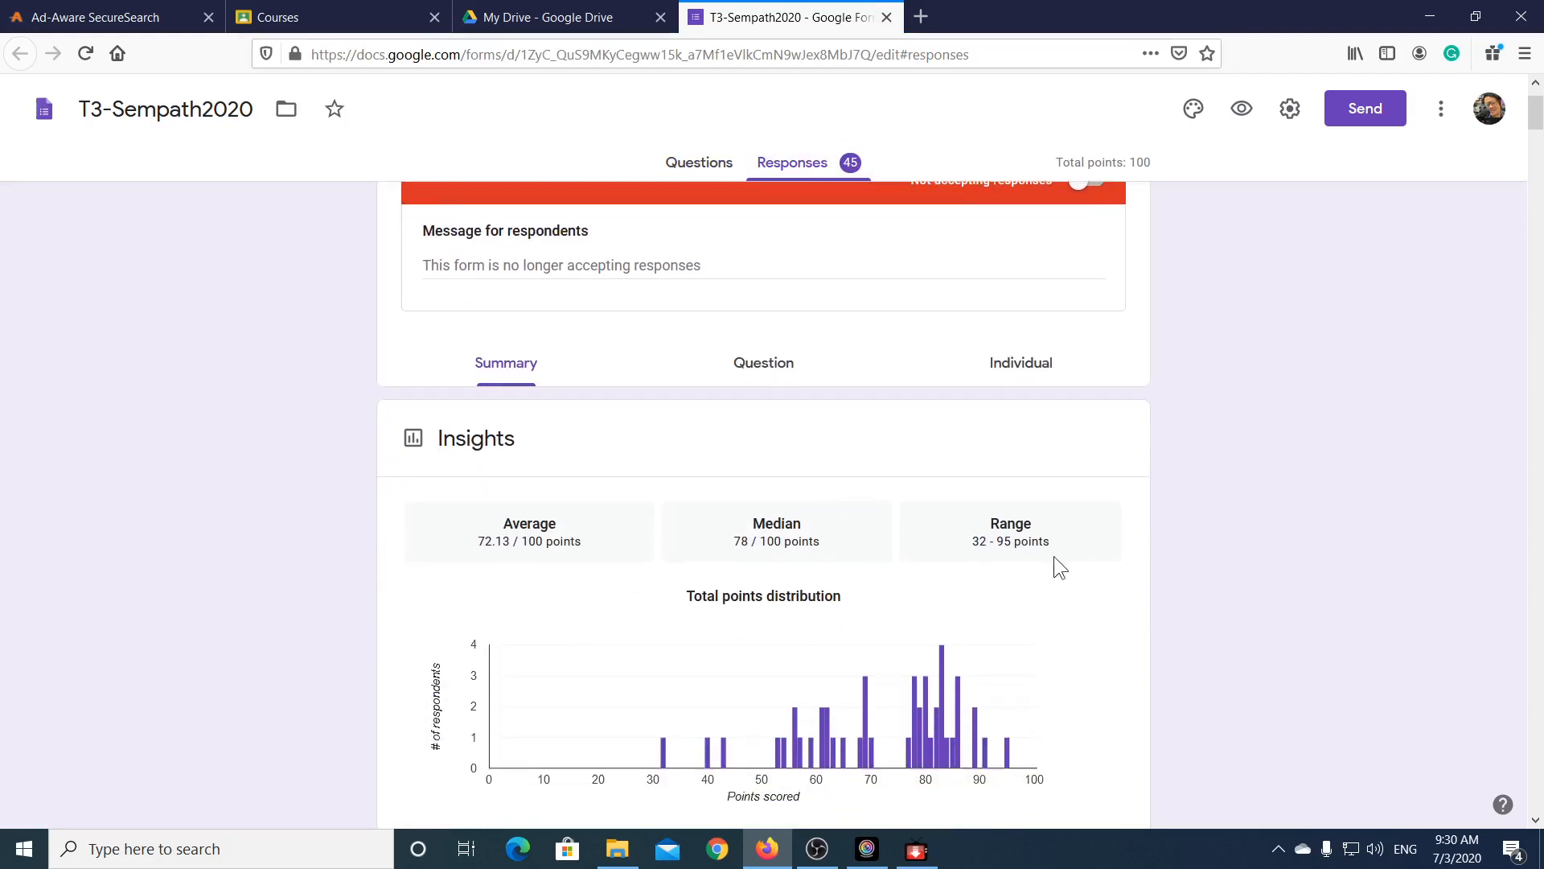
scroll(1054, 557, down, 5)
scroll(1056, 563, up, 4)
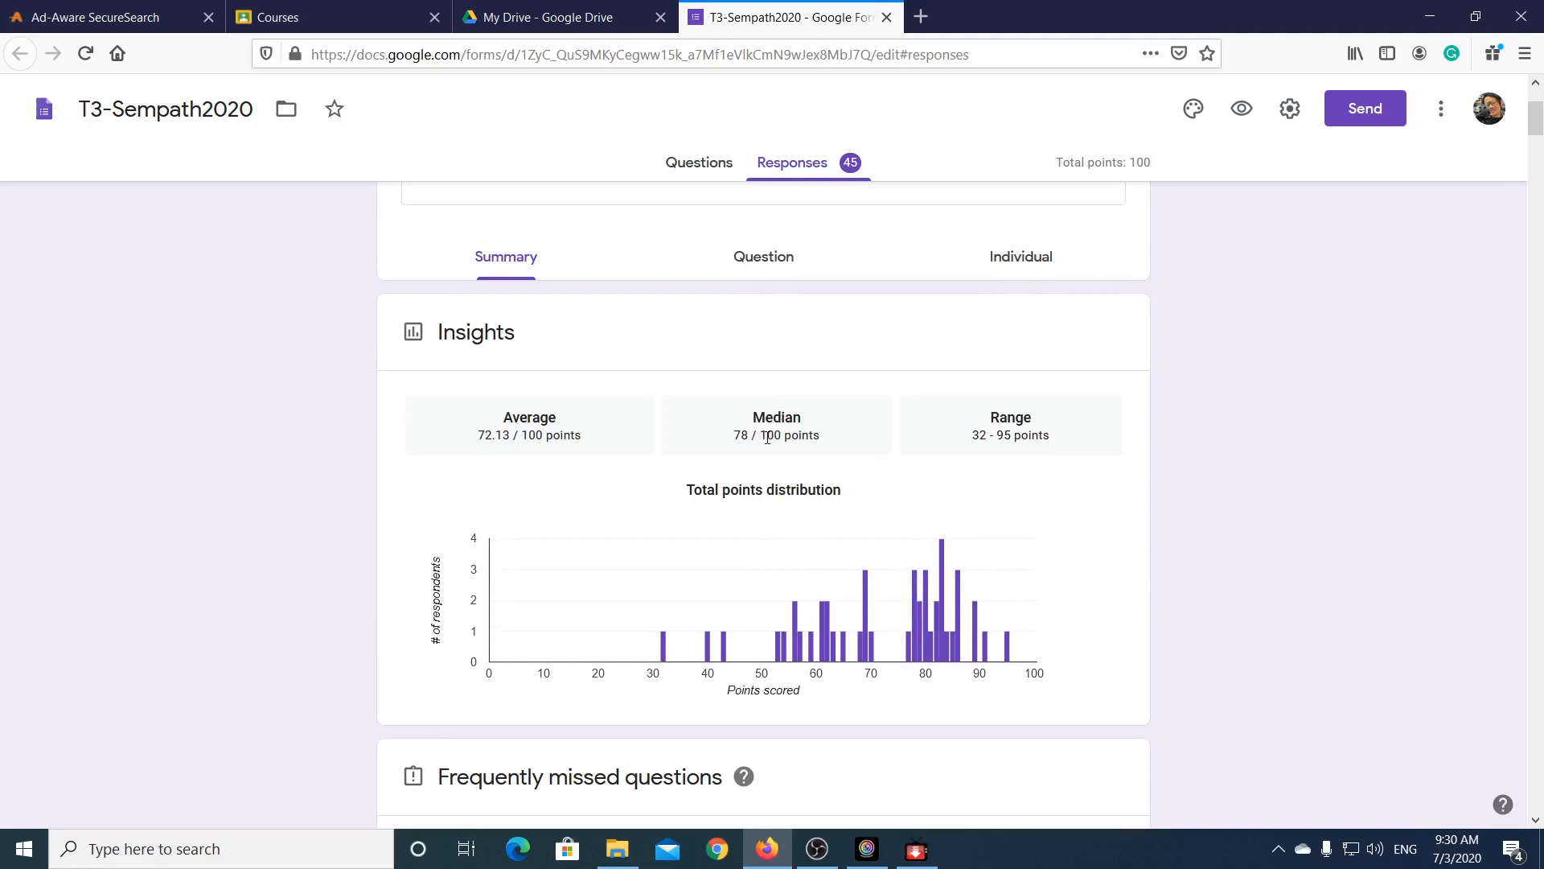
scroll(1044, 427, down, 4)
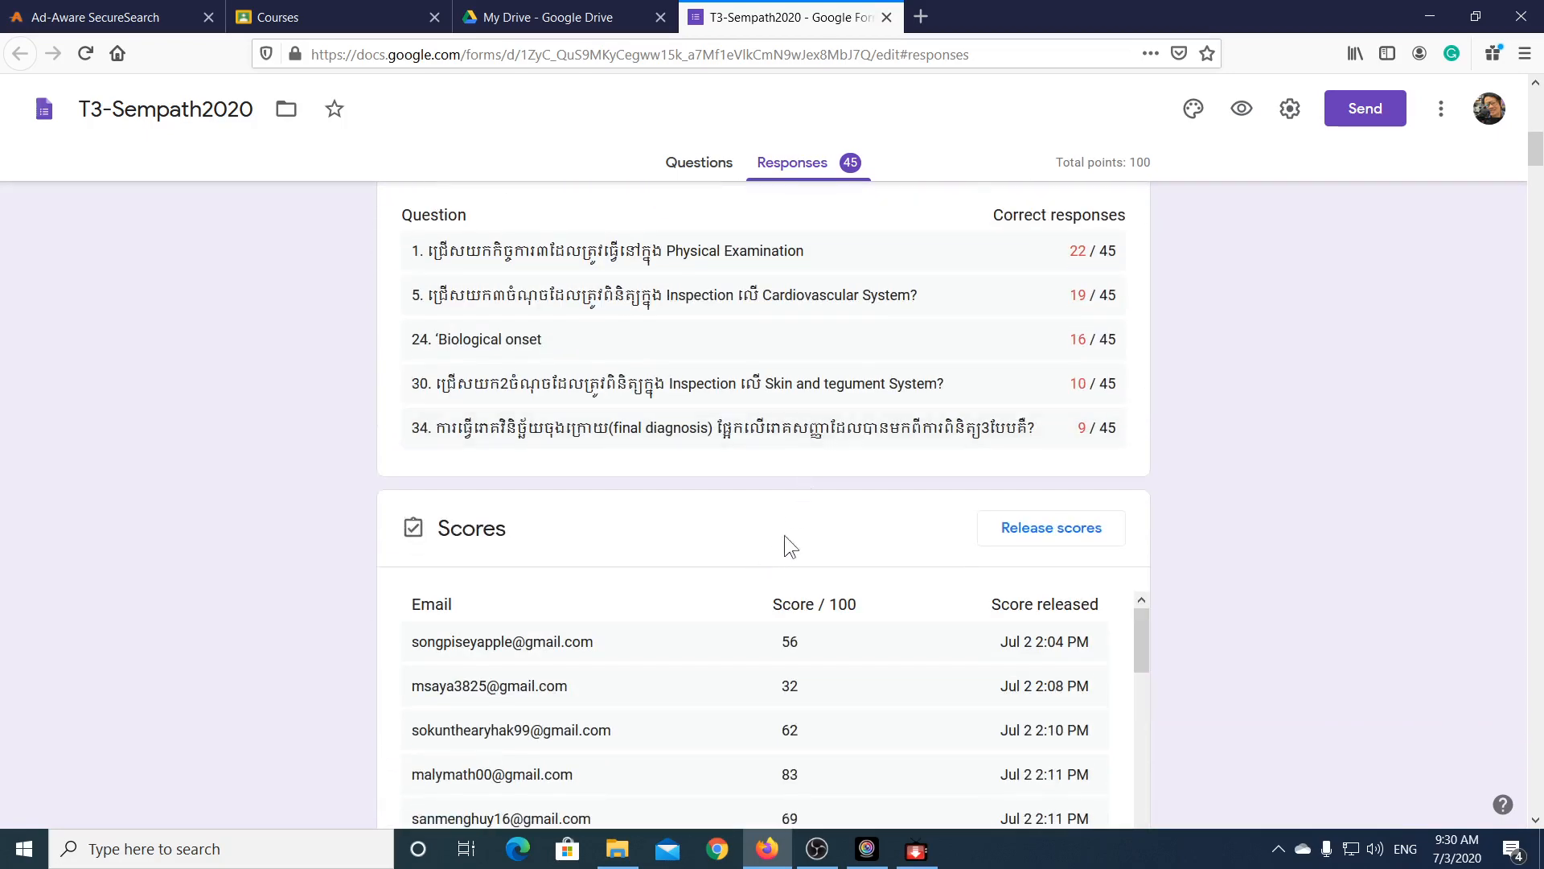
scroll(773, 626, down, 8)
scroll(774, 626, up, 2)
scroll(1379, 528, up, 10)
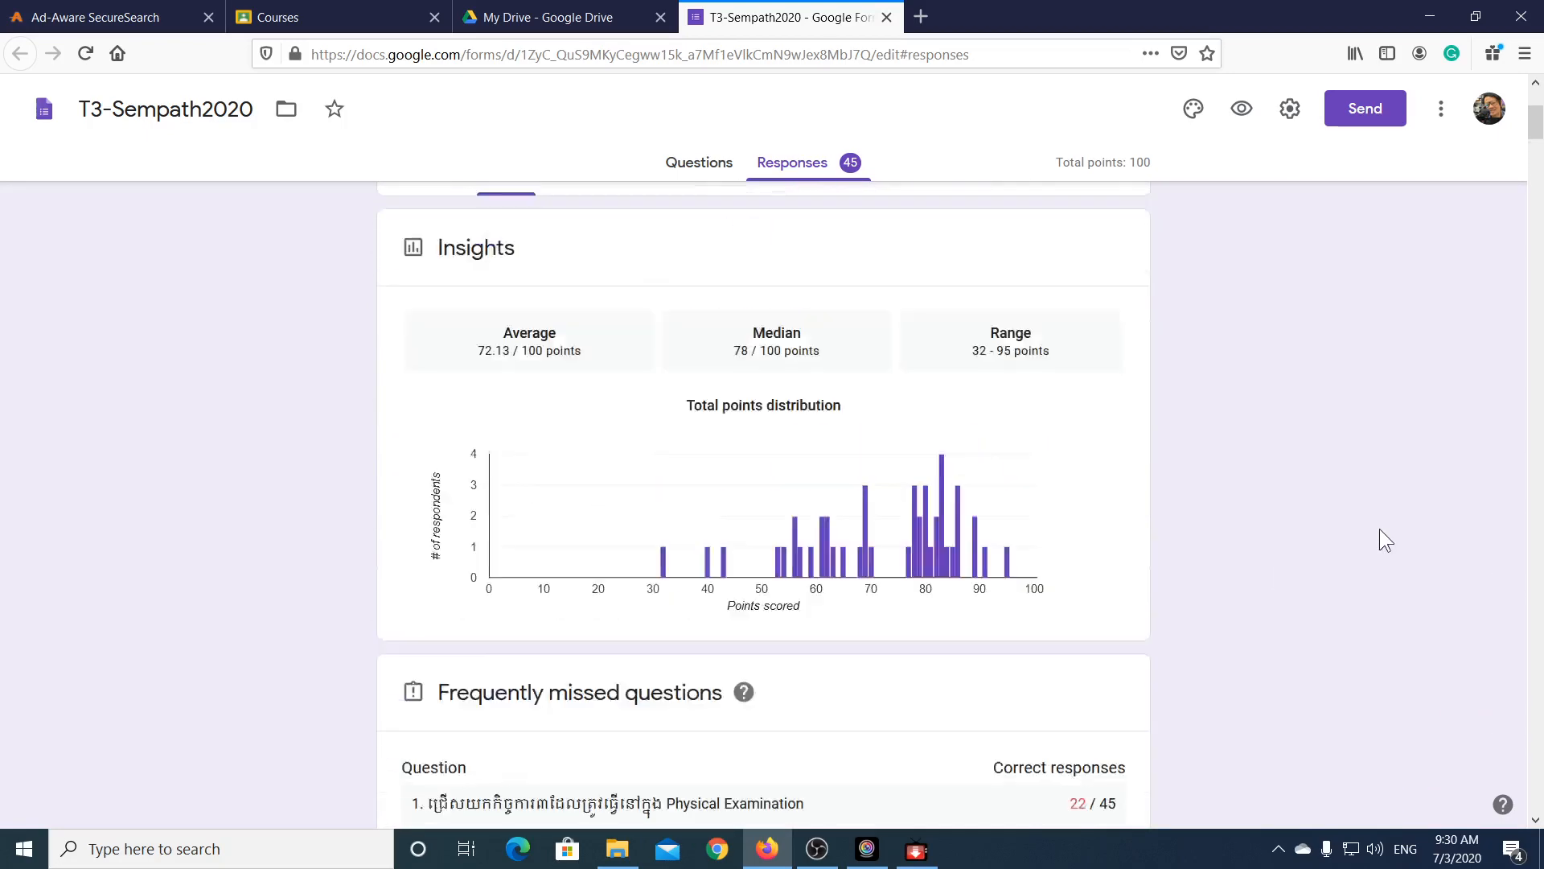
scroll(1378, 528, down, 4)
scroll(1190, 542, down, 8)
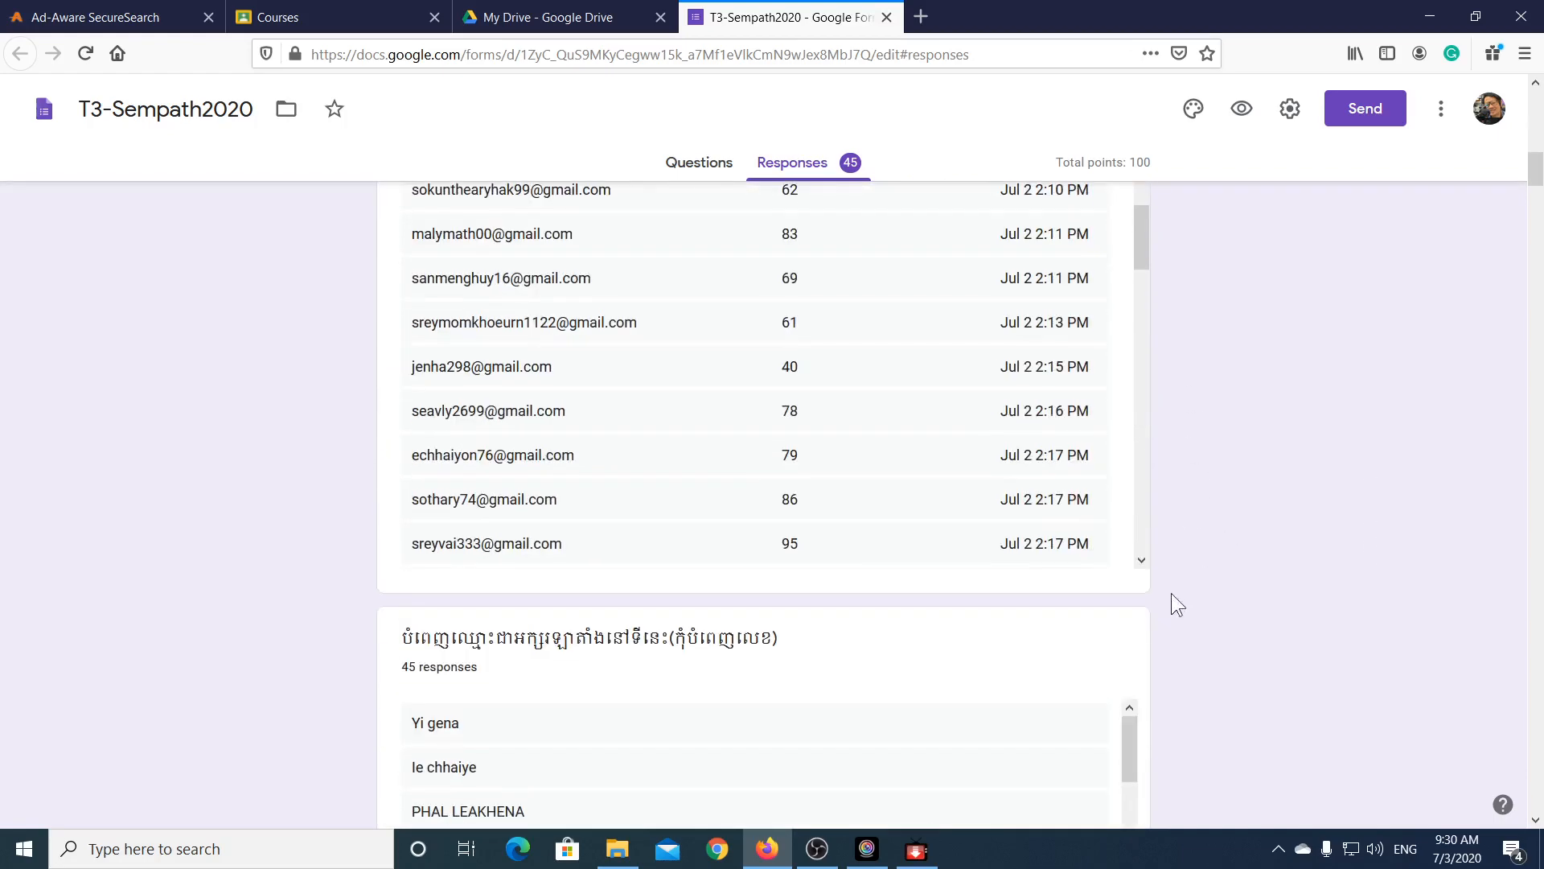
scroll(1244, 690, up, 12)
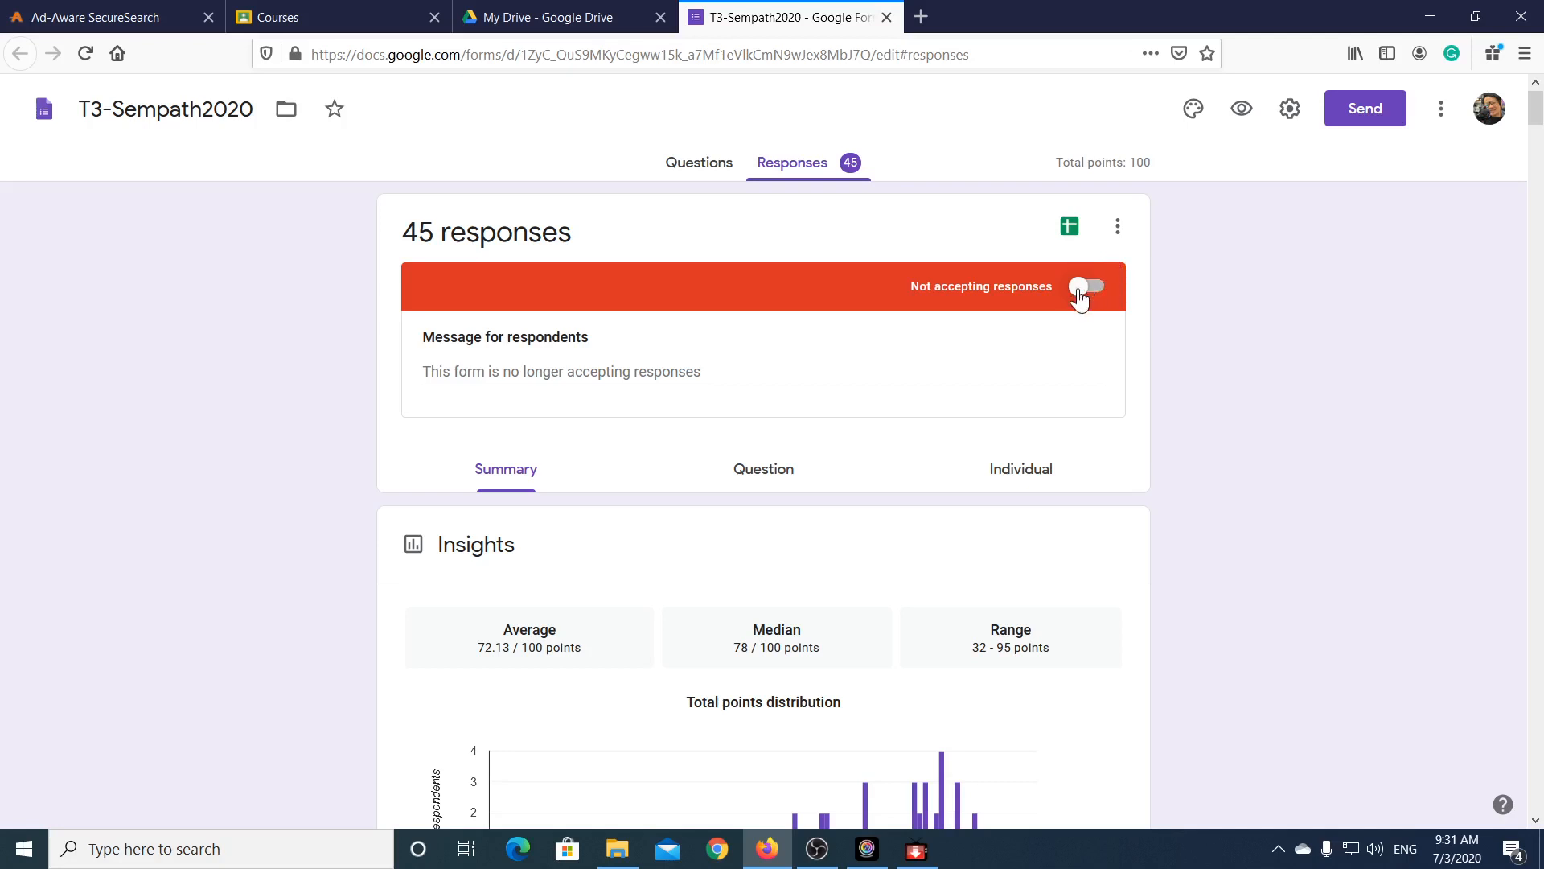
Step: Open the form's linked response spreadsheet and inspect the first respondent's timestamp, email, score and name entries
click(1071, 230)
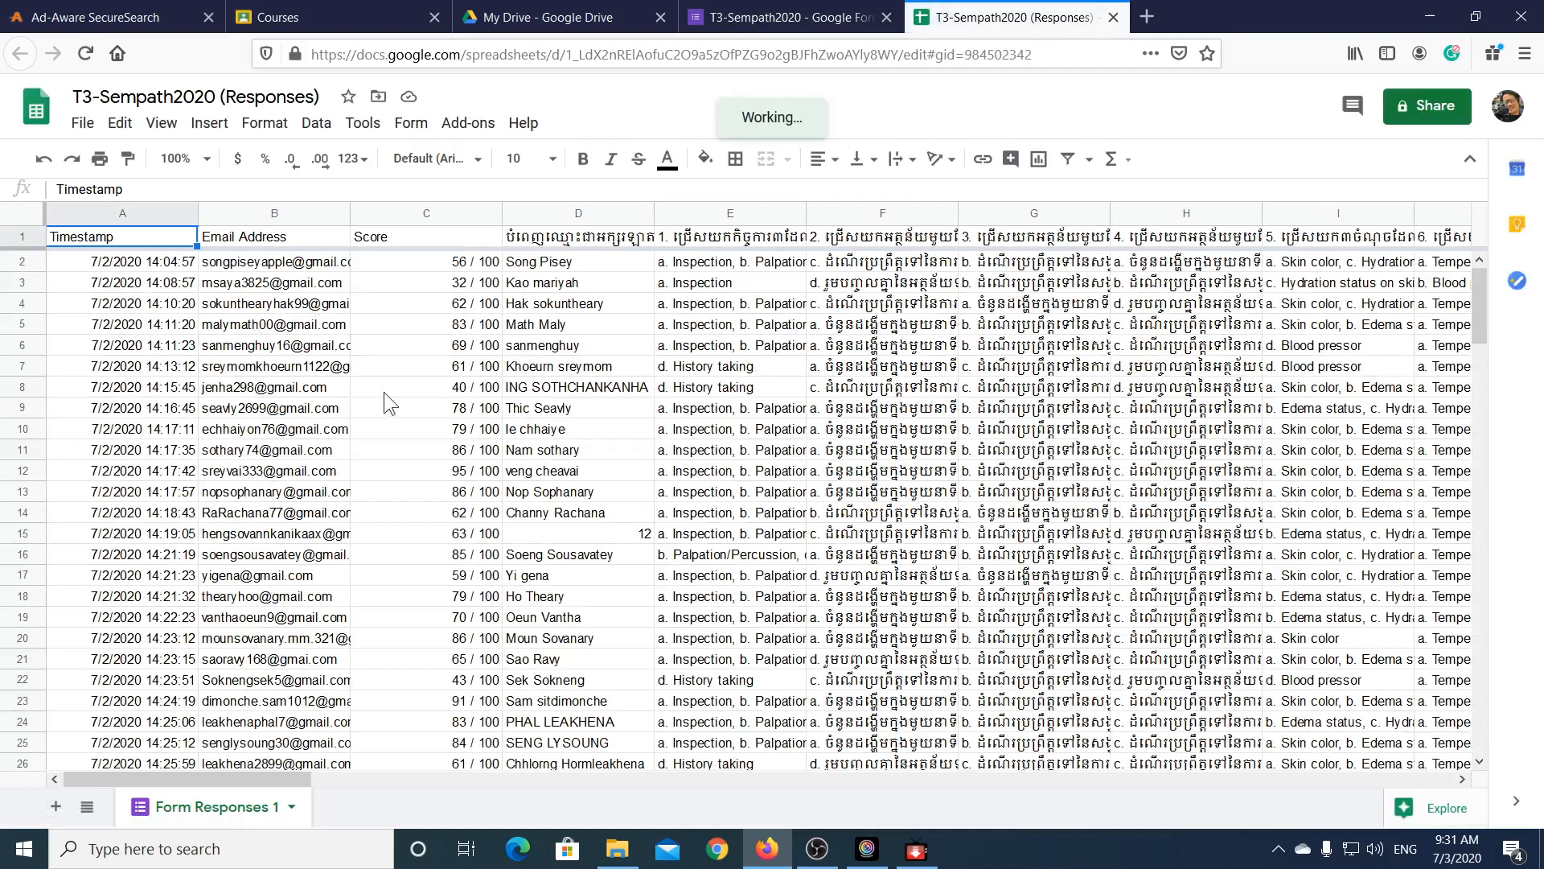
click(135, 271)
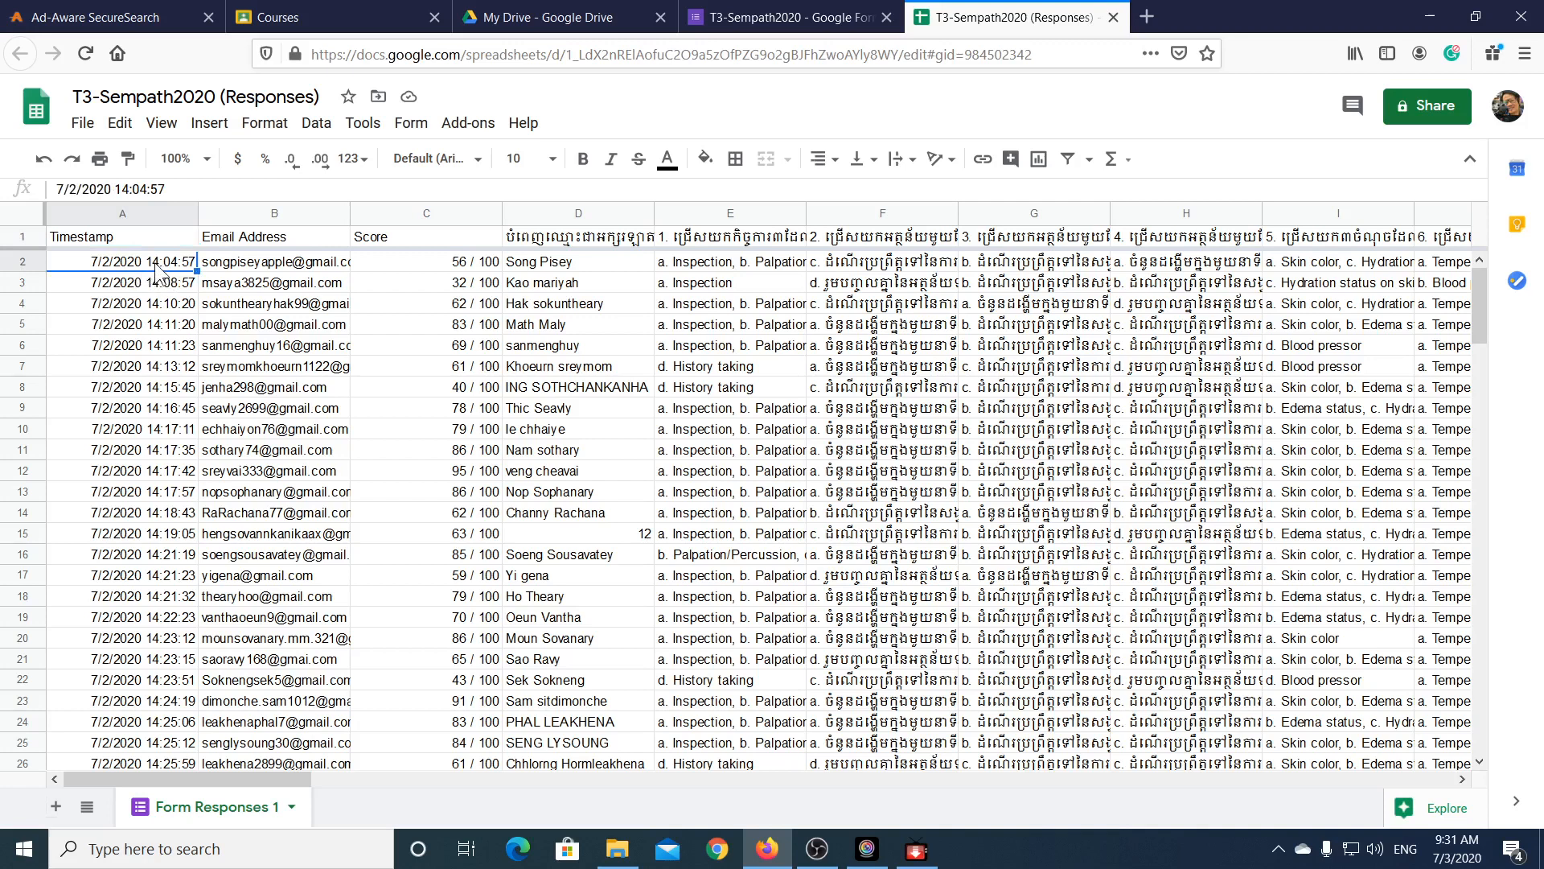
click(276, 266)
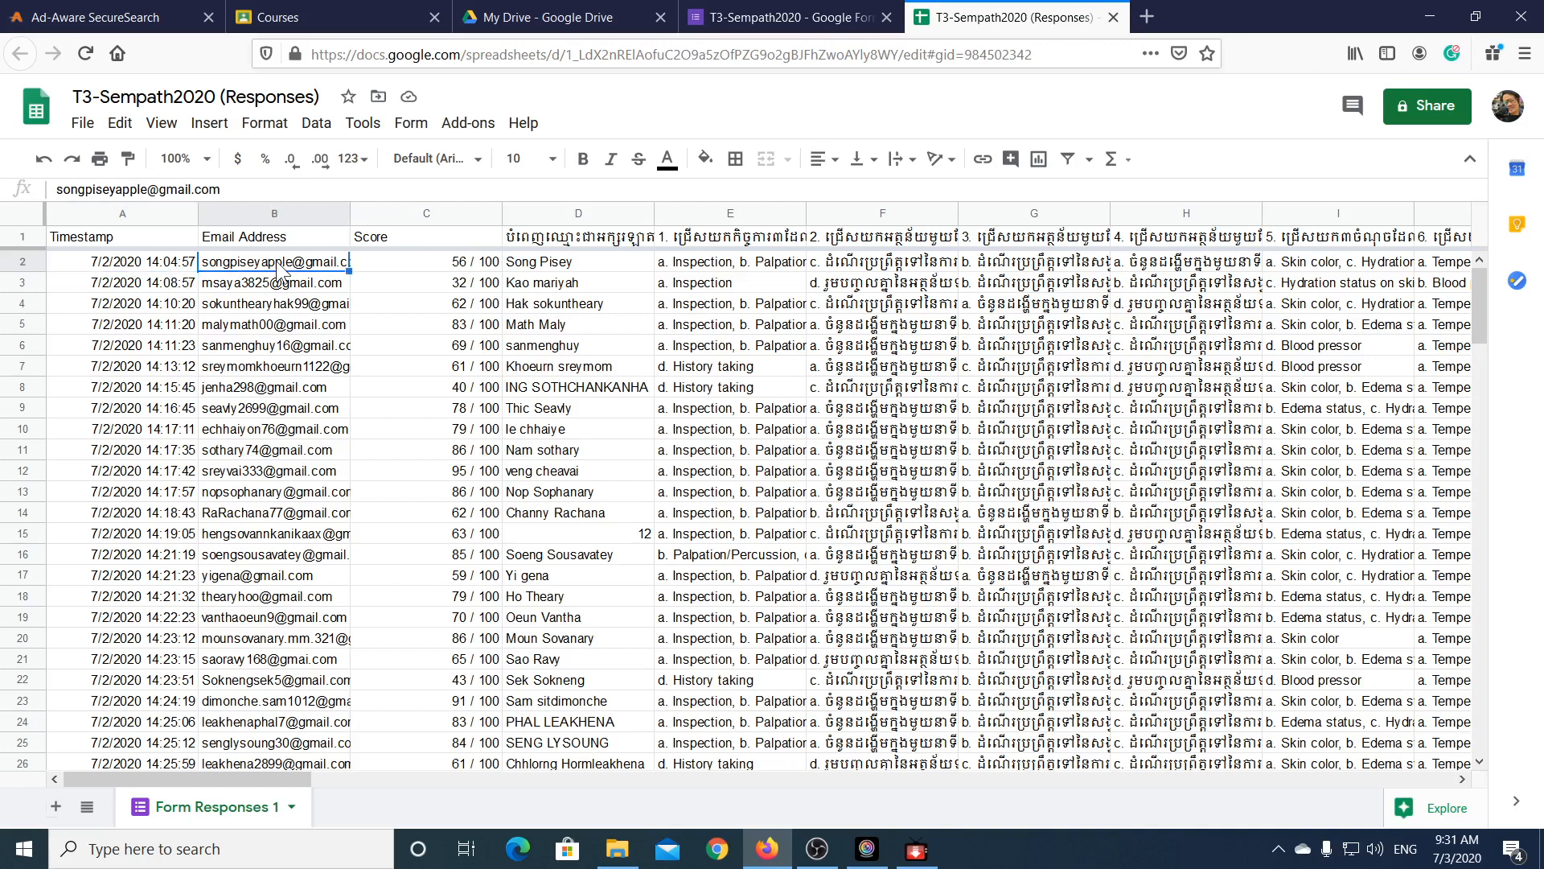
click(399, 259)
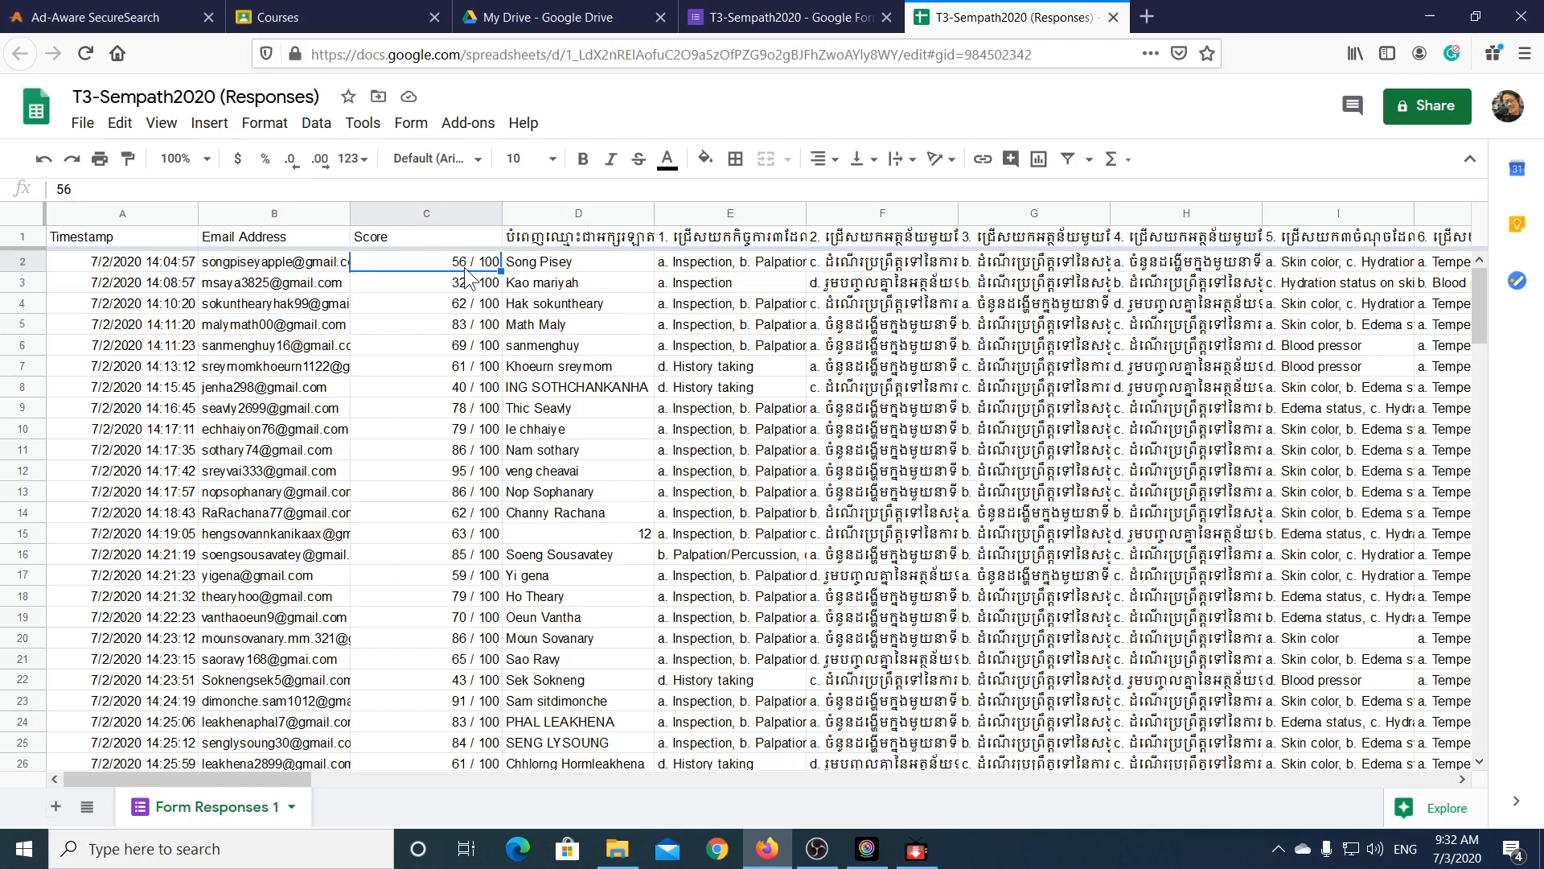
click(550, 265)
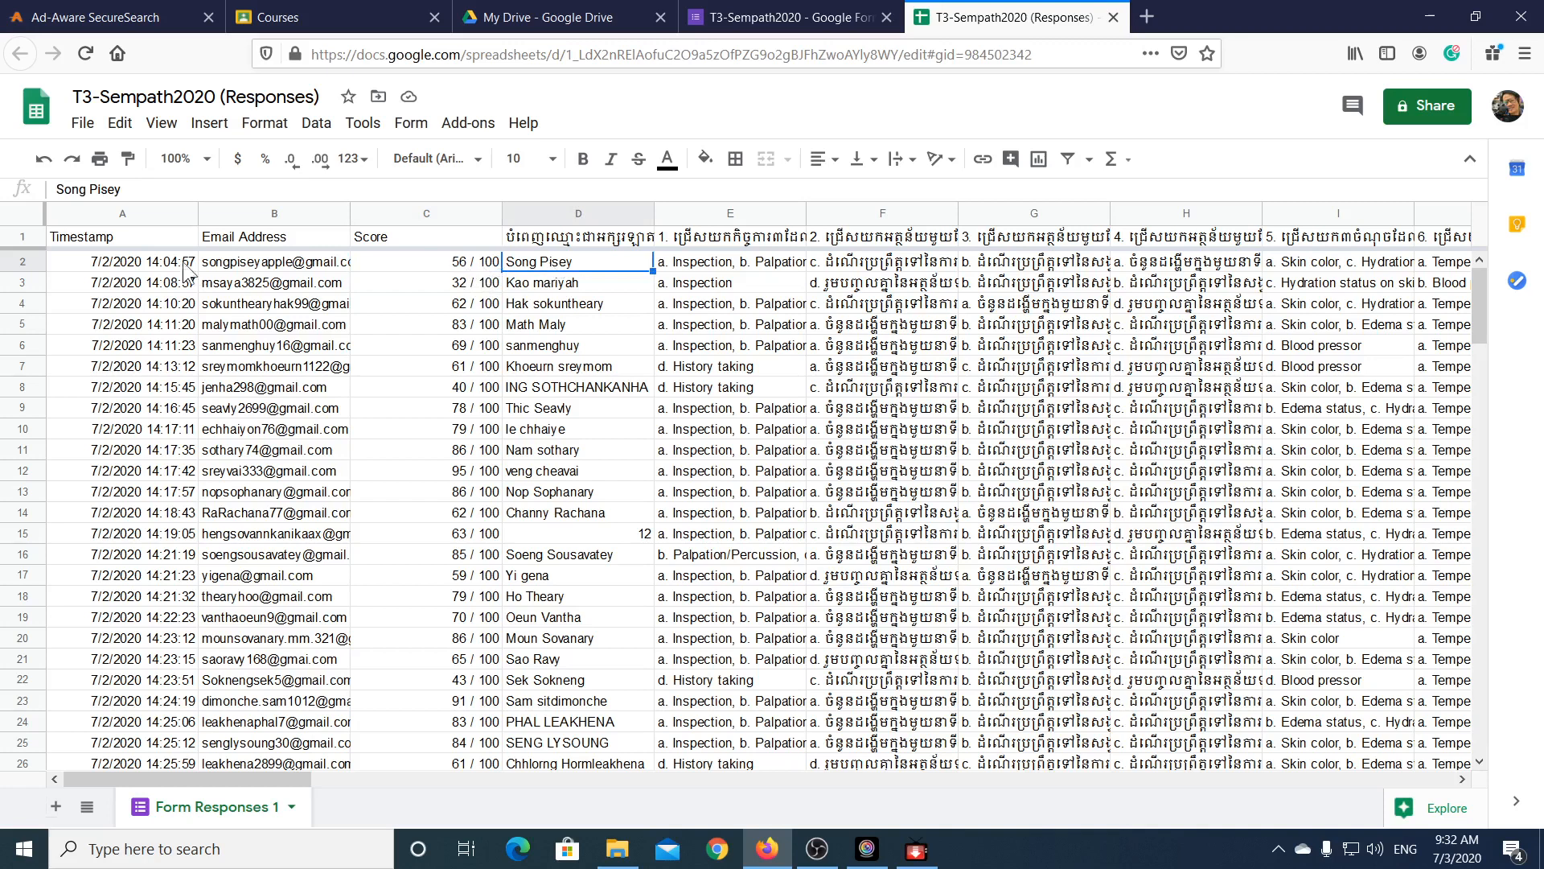
Step: Copy the timestamp, email, score and name data in A2:D47 of the response spreadsheet
click(81, 266)
mouse_move(173, 269)
mouse_down()
mouse_move(579, 304)
mouse_move(573, 780)
mouse_move(615, 487)
mouse_move(616, 336)
mouse_up()
scroll(625, 495, up, 5)
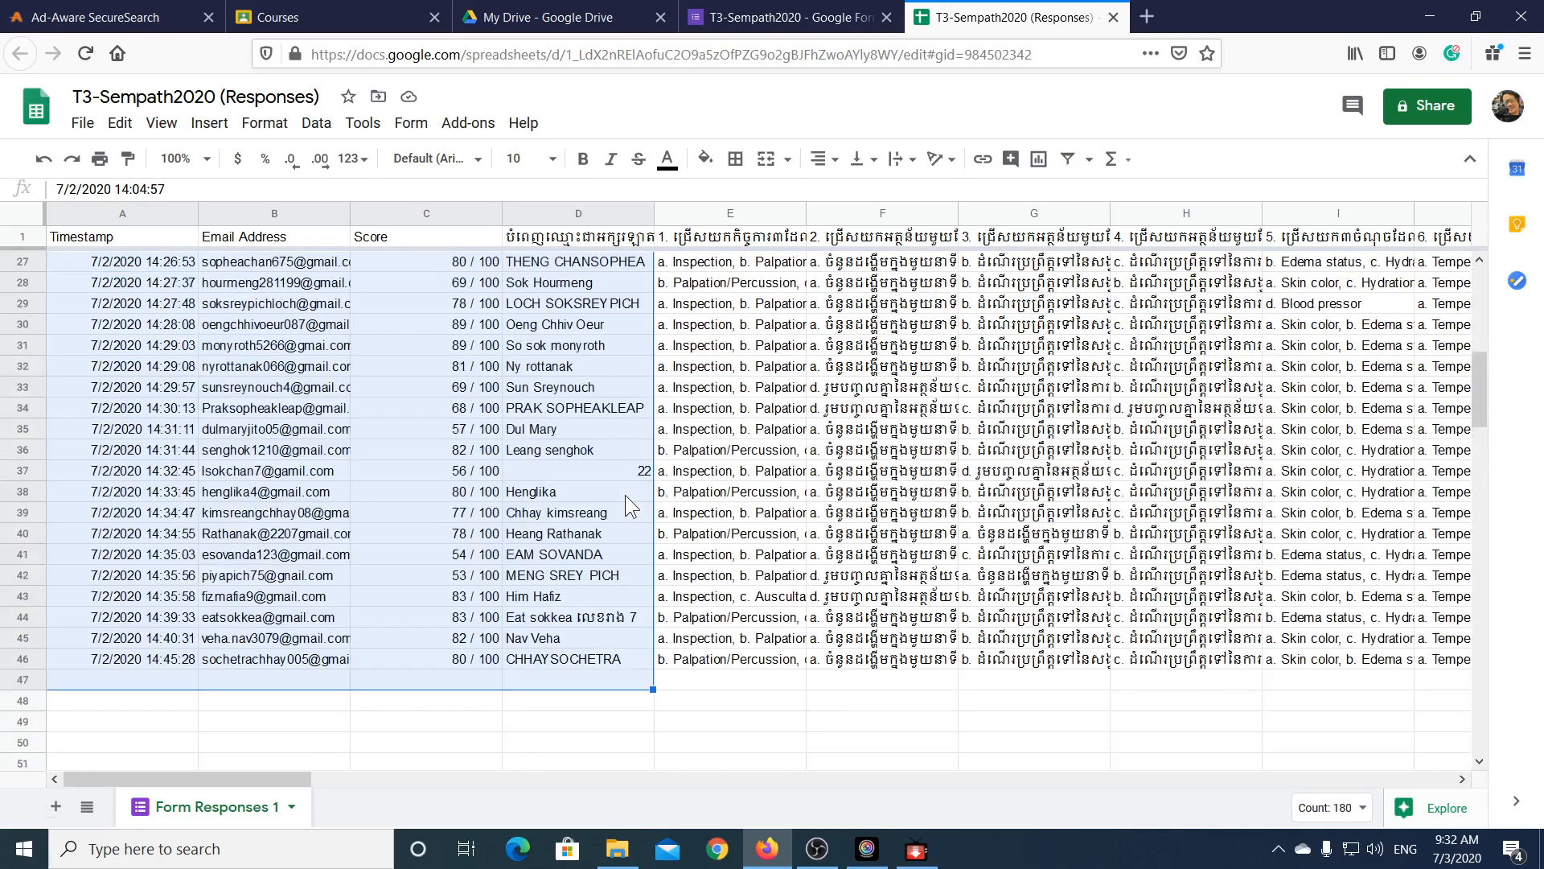
scroll(625, 495, up, 8)
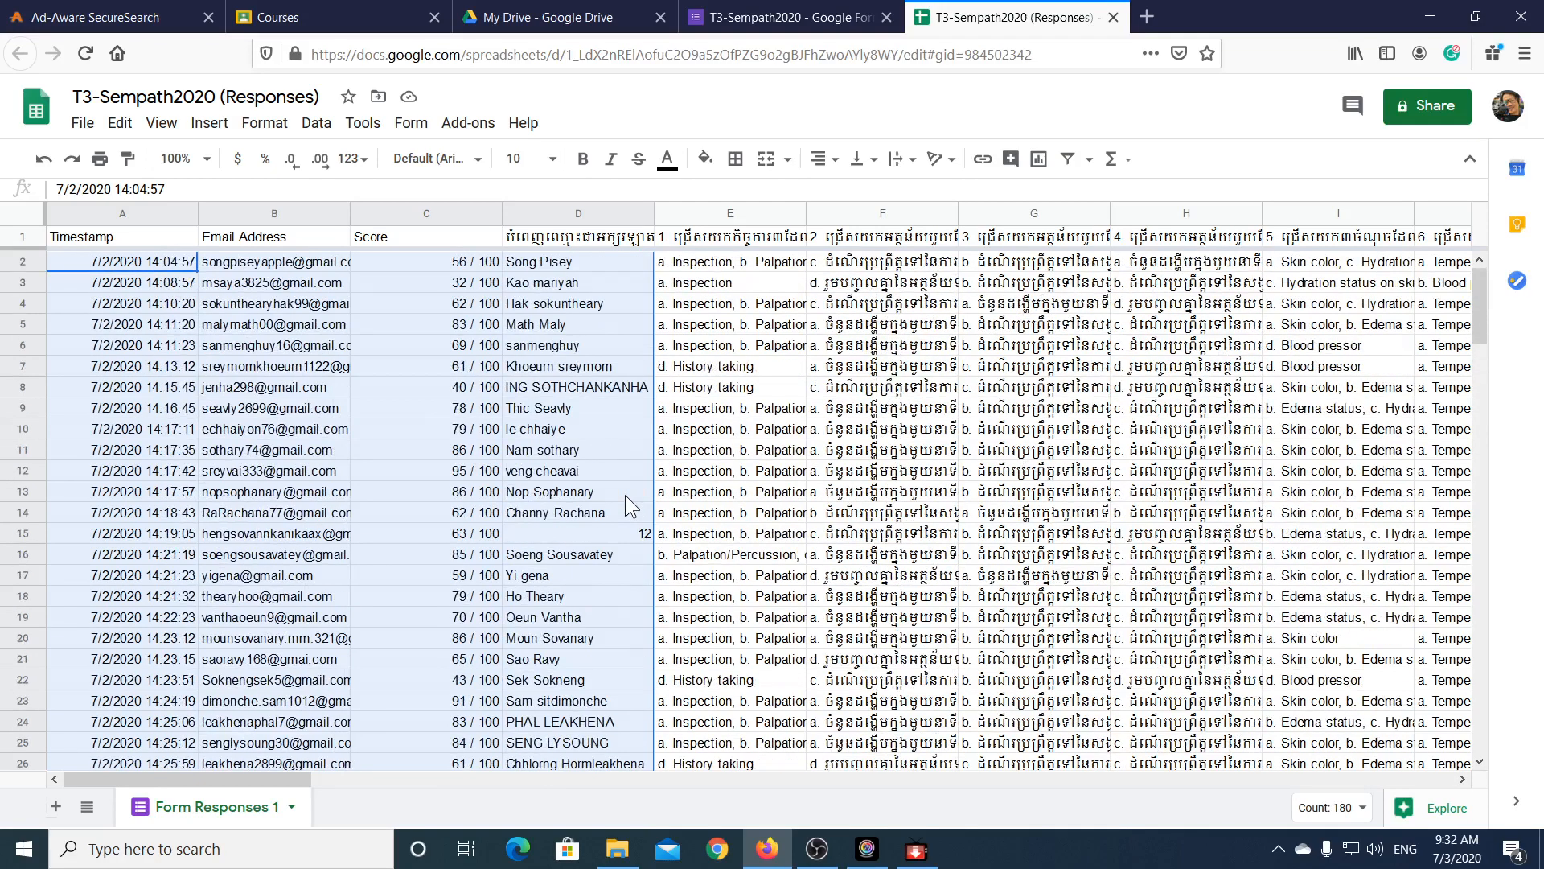
right_click(300, 284)
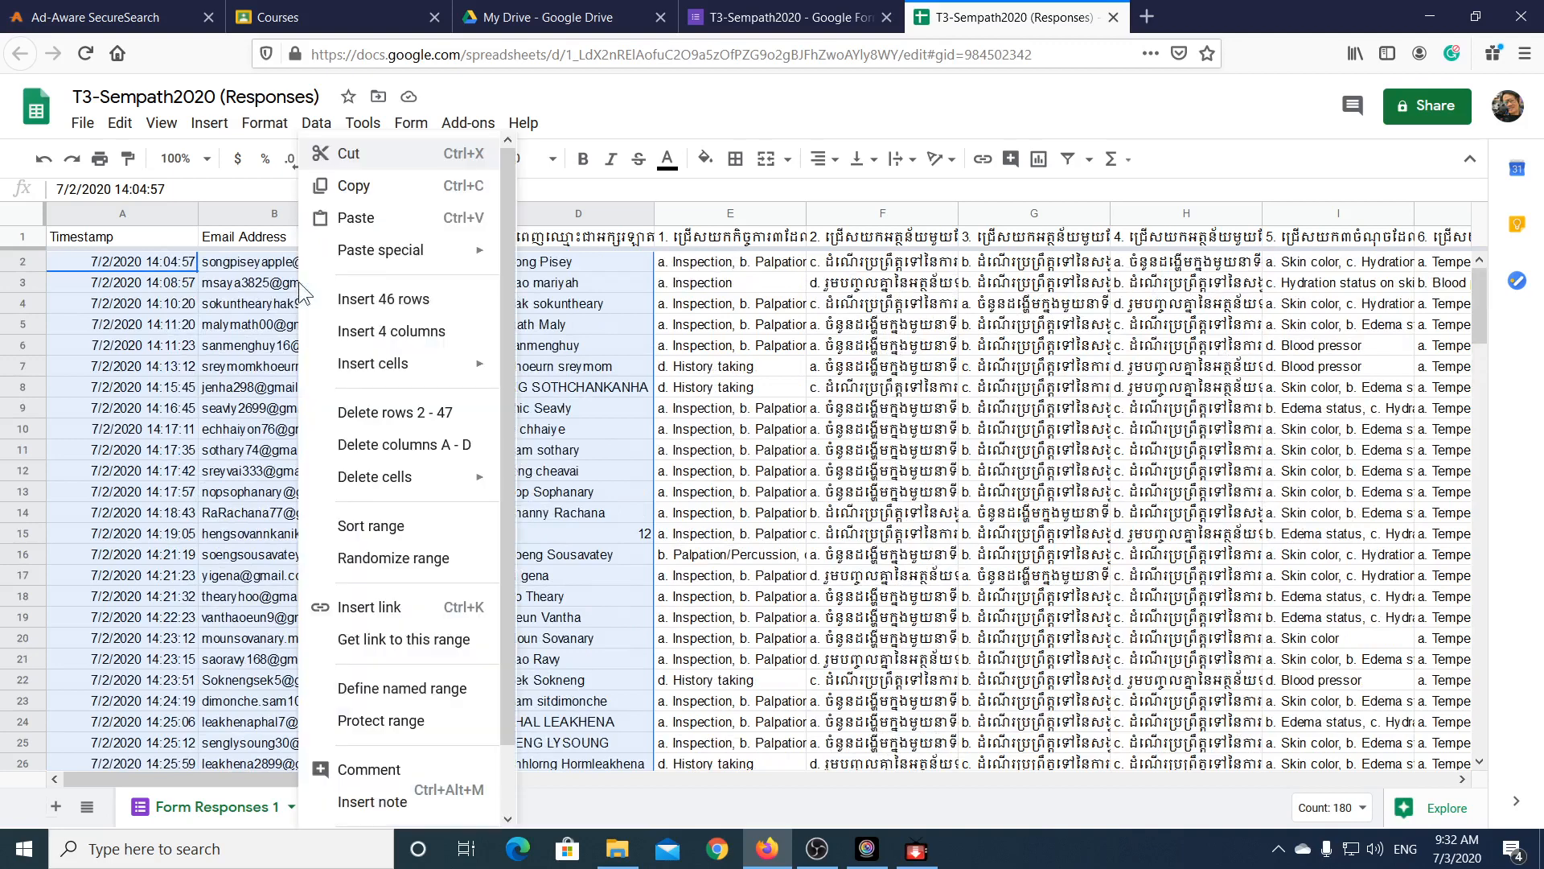
click(349, 193)
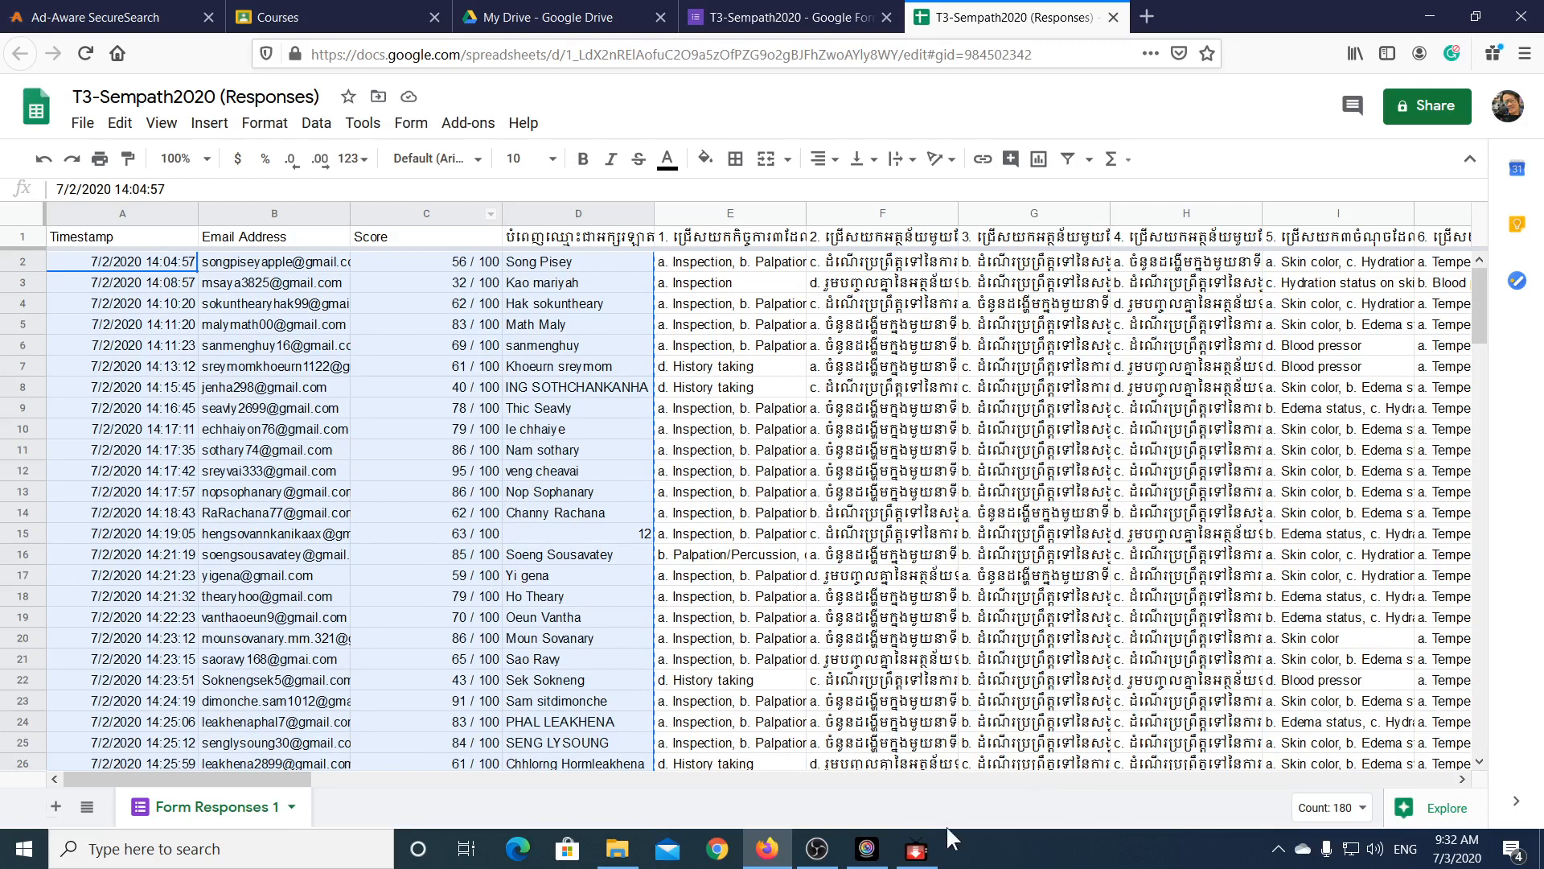
Step: Switch to File Explorer and open the 1-ScoreSheet2020-1 workbook from the 1-NewAll-20 folder on DATA (D:) in Excel
click(617, 848)
click(339, 706)
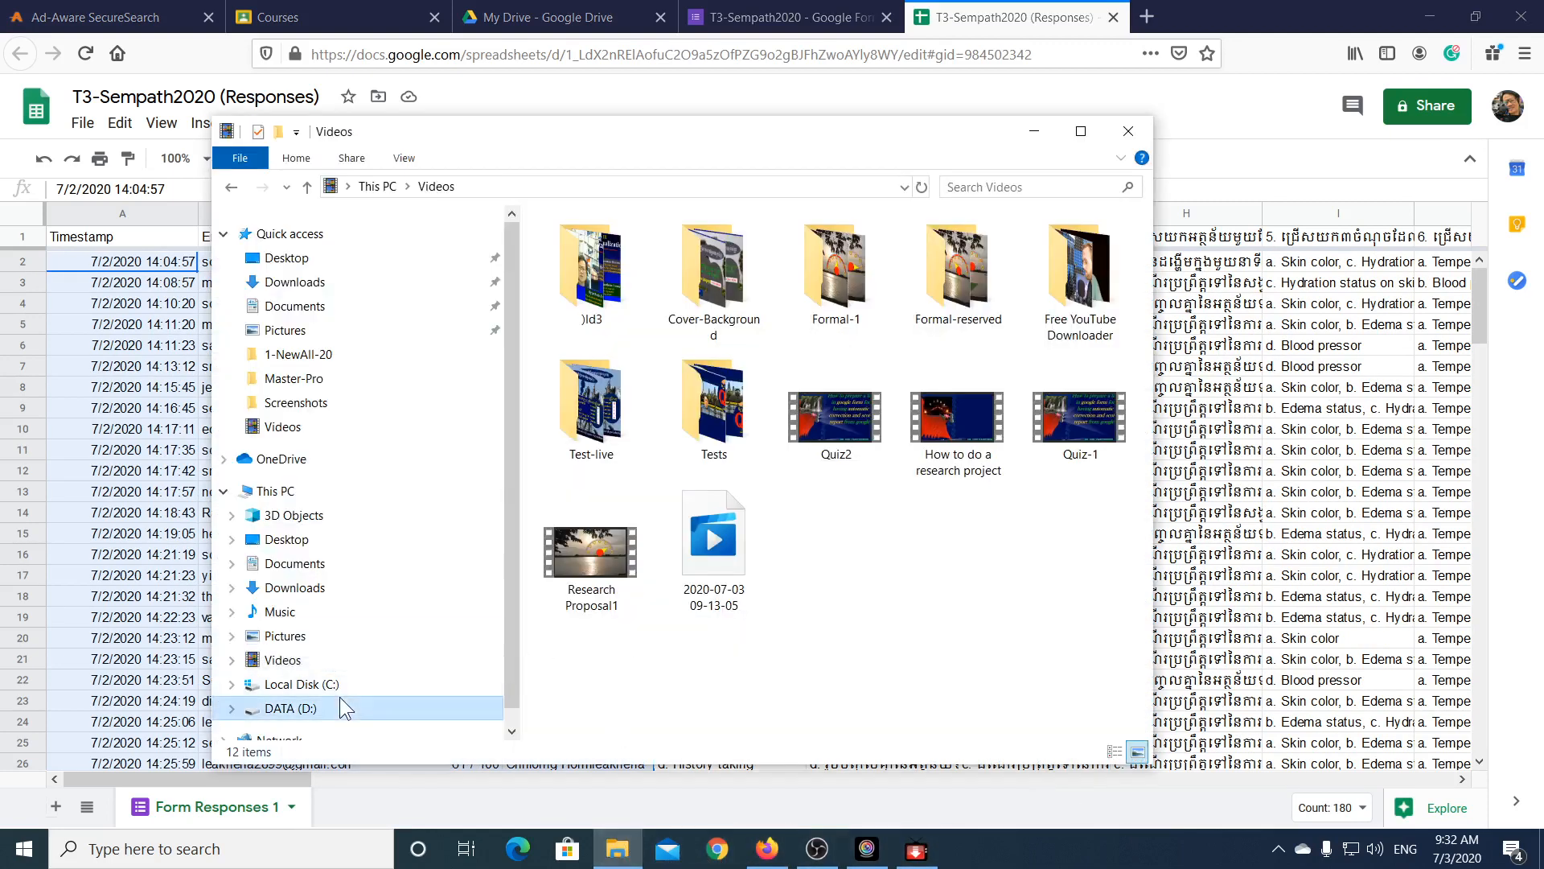
click(644, 251)
double_click(643, 251)
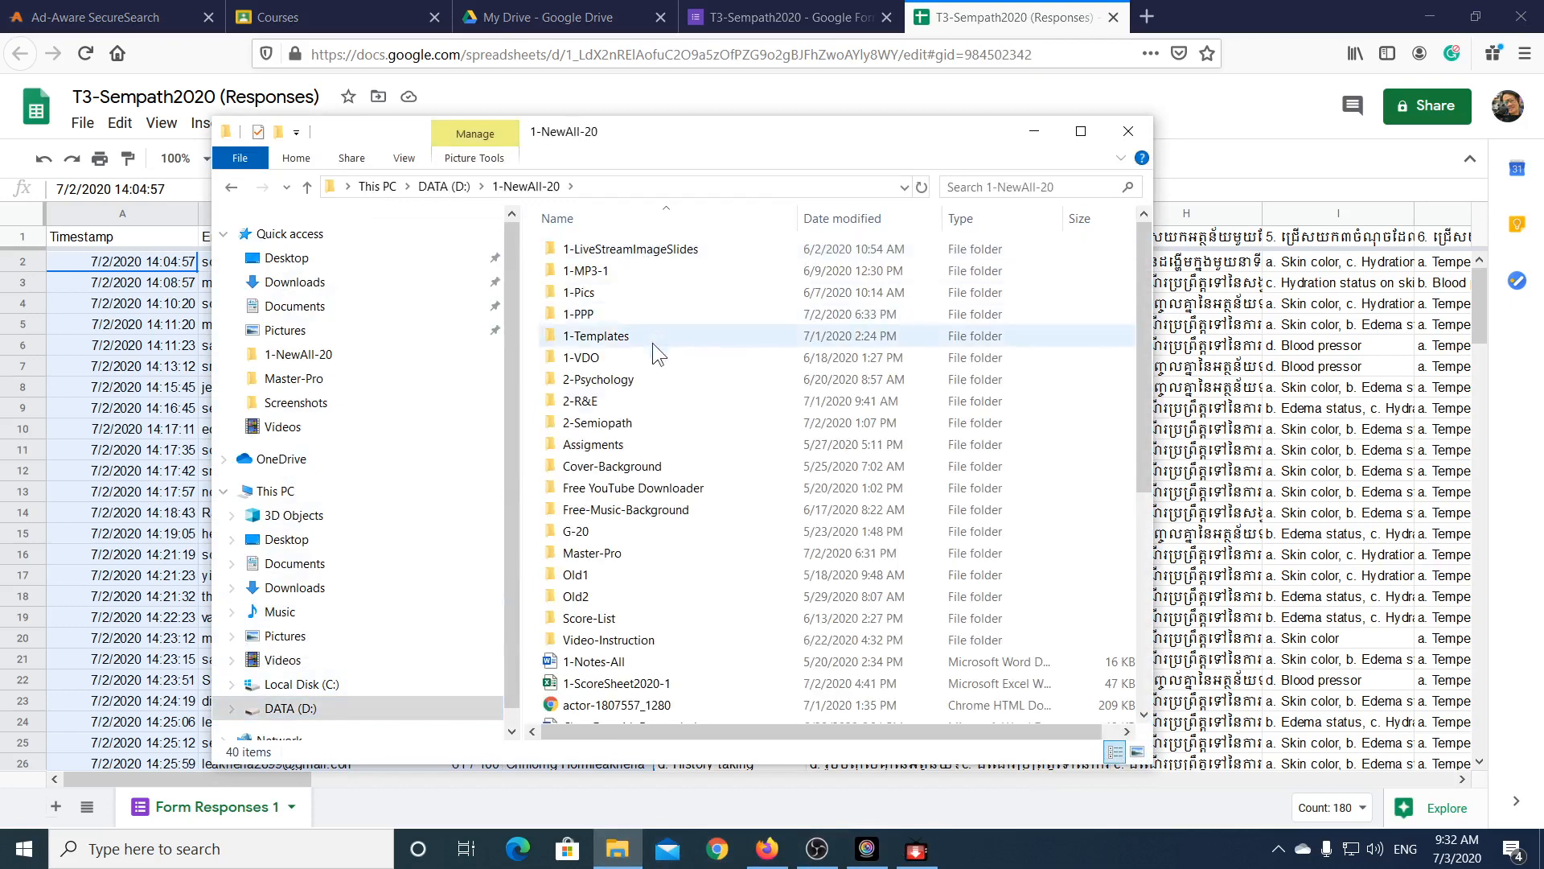
click(665, 685)
double_click(665, 684)
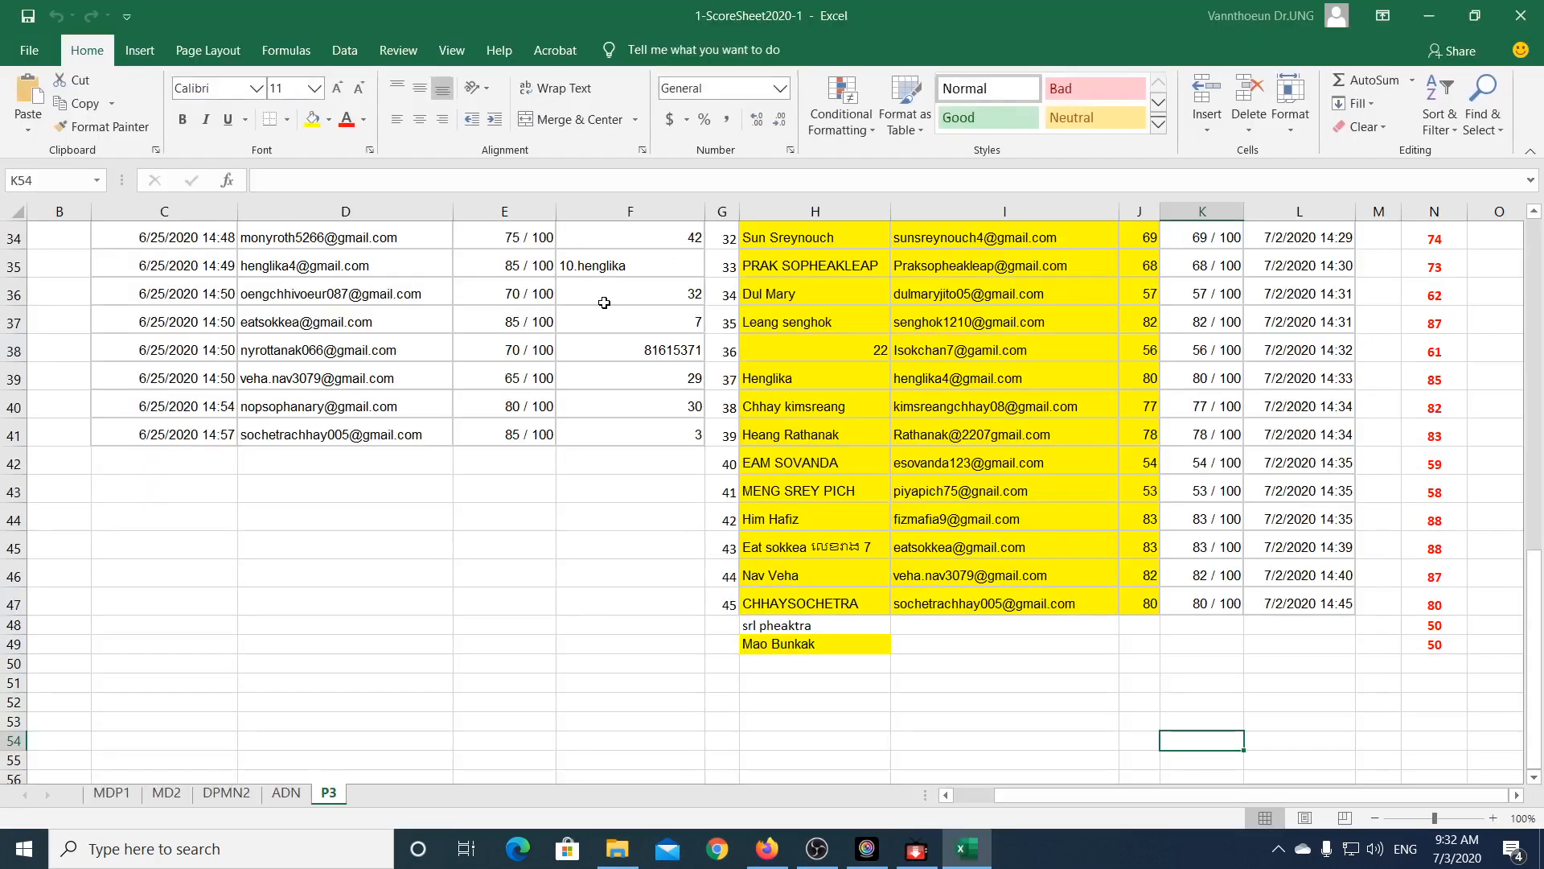
Step: Paste the copied responses with their source formatting at cell H59 of the P3 sheet, below the existing score table
scroll(649, 575, down, 4)
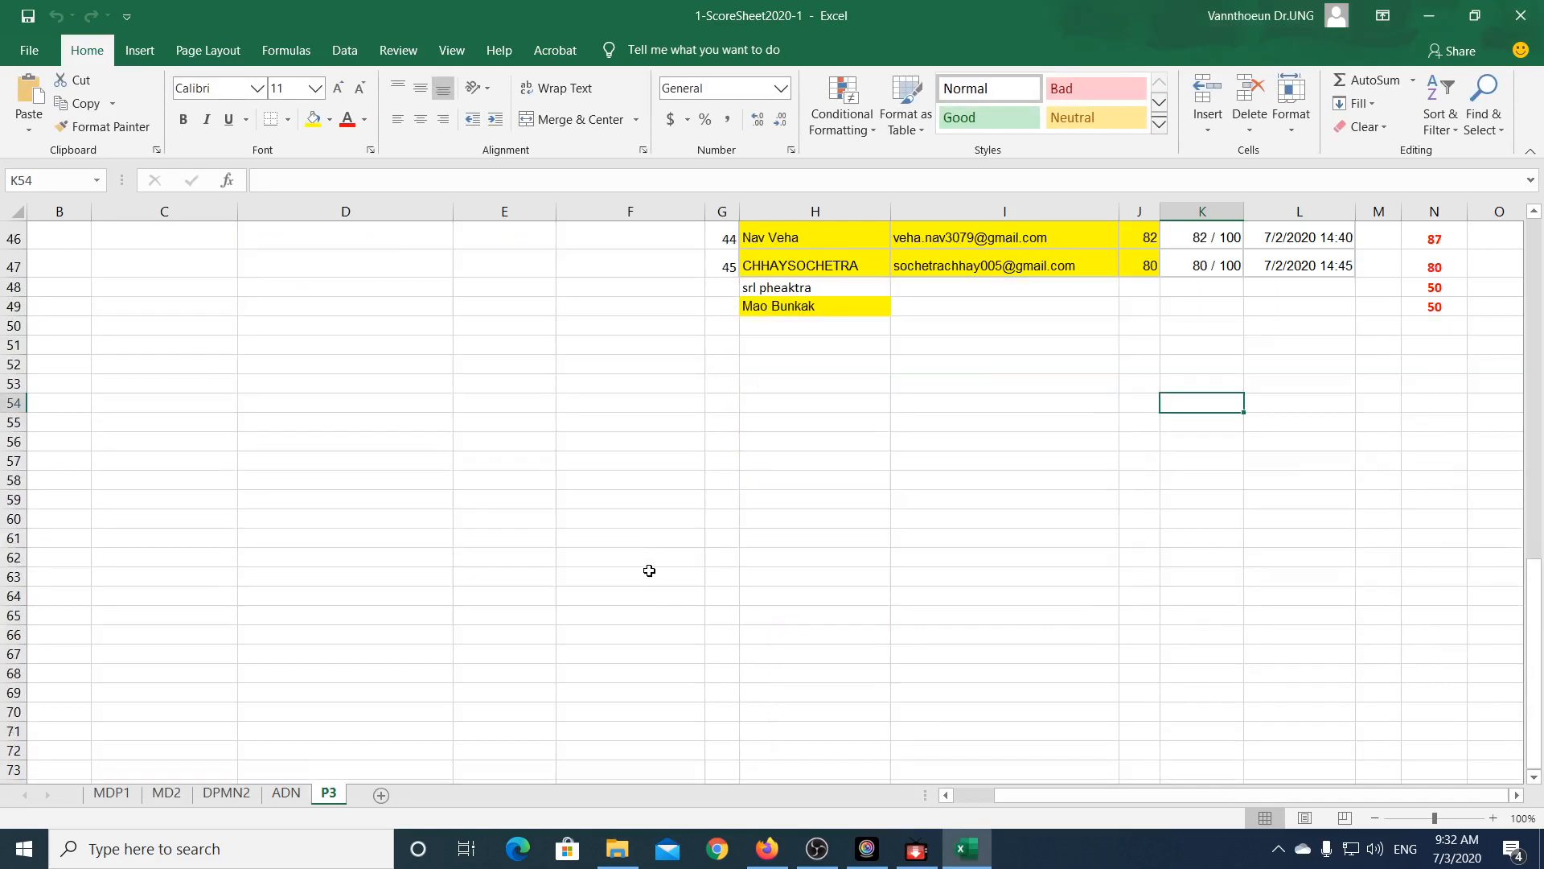
scroll(631, 473, up, 1)
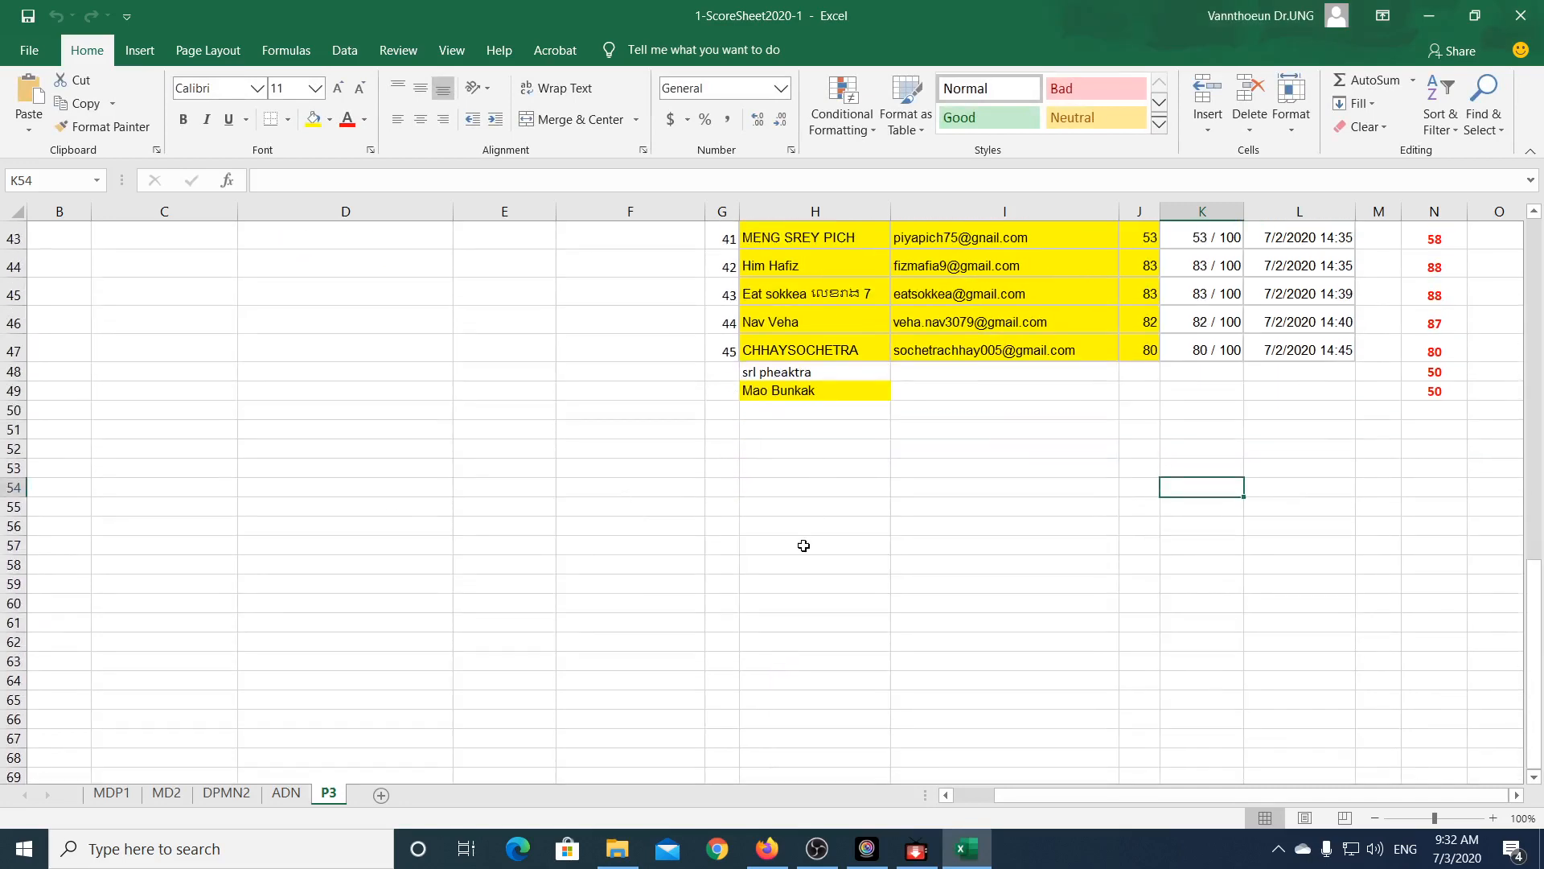
click(805, 589)
right_click(808, 590)
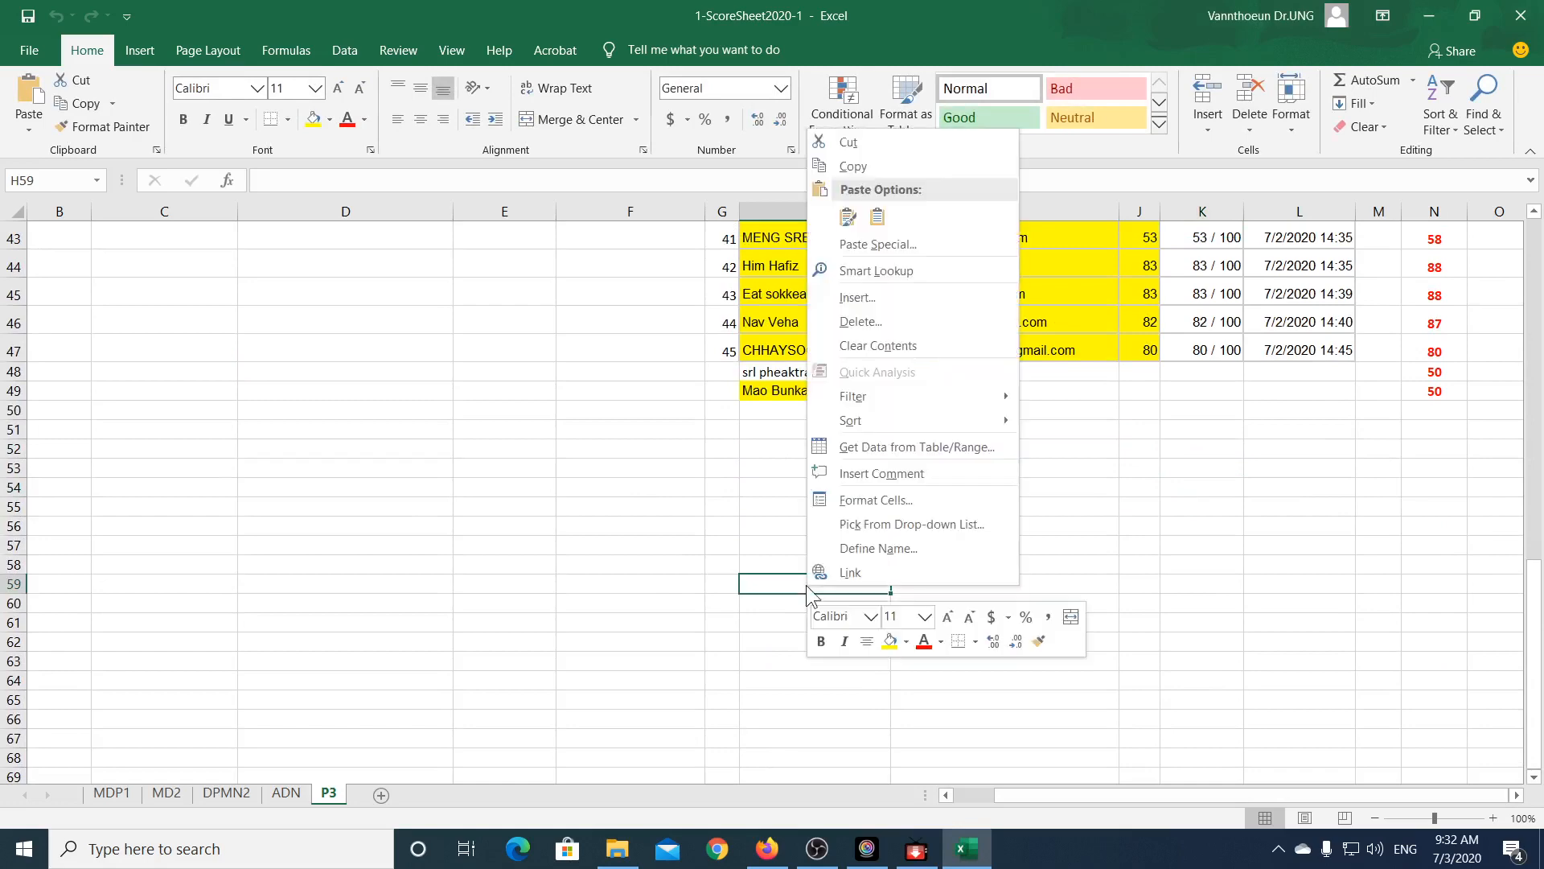
click(848, 216)
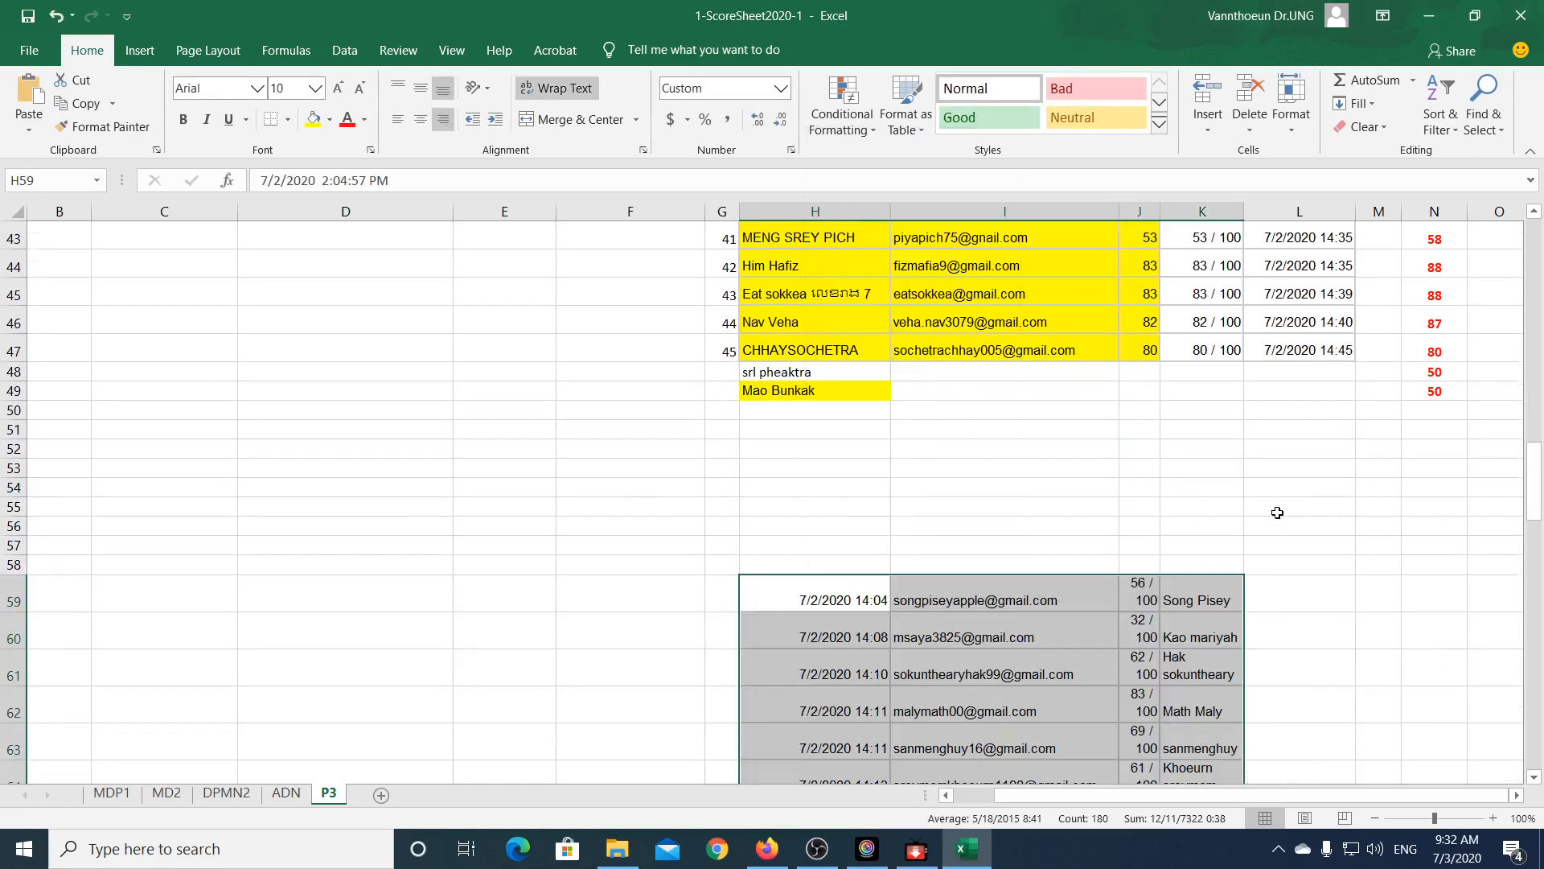
Step: Narrow timestamp column H and widen score column J and name column K to fit the pasted data
scroll(1177, 457, down, 4)
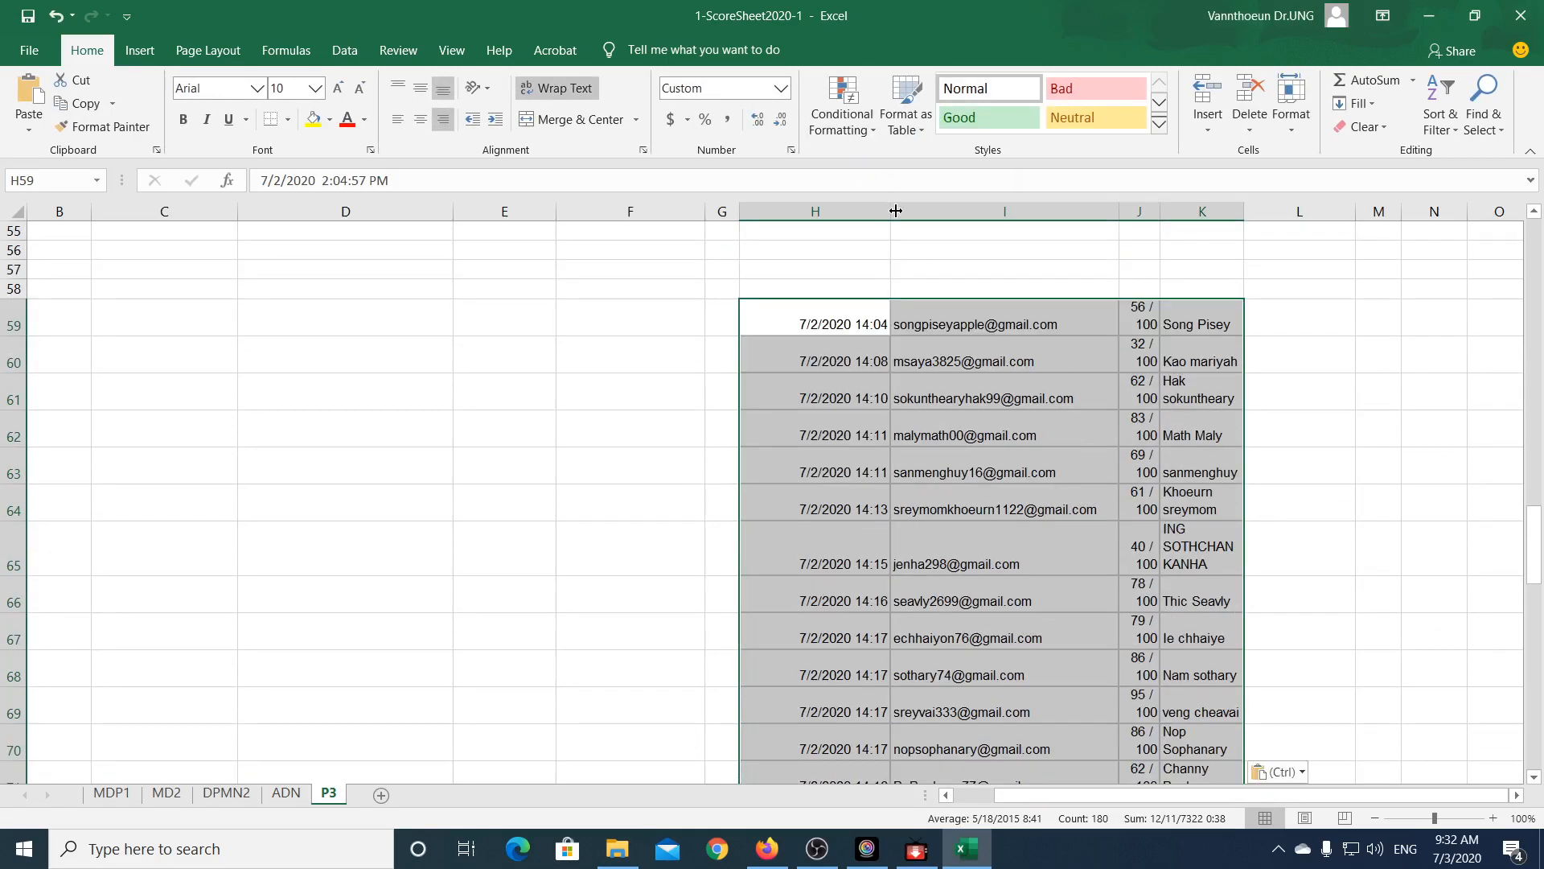
drag(894, 210, 850, 210)
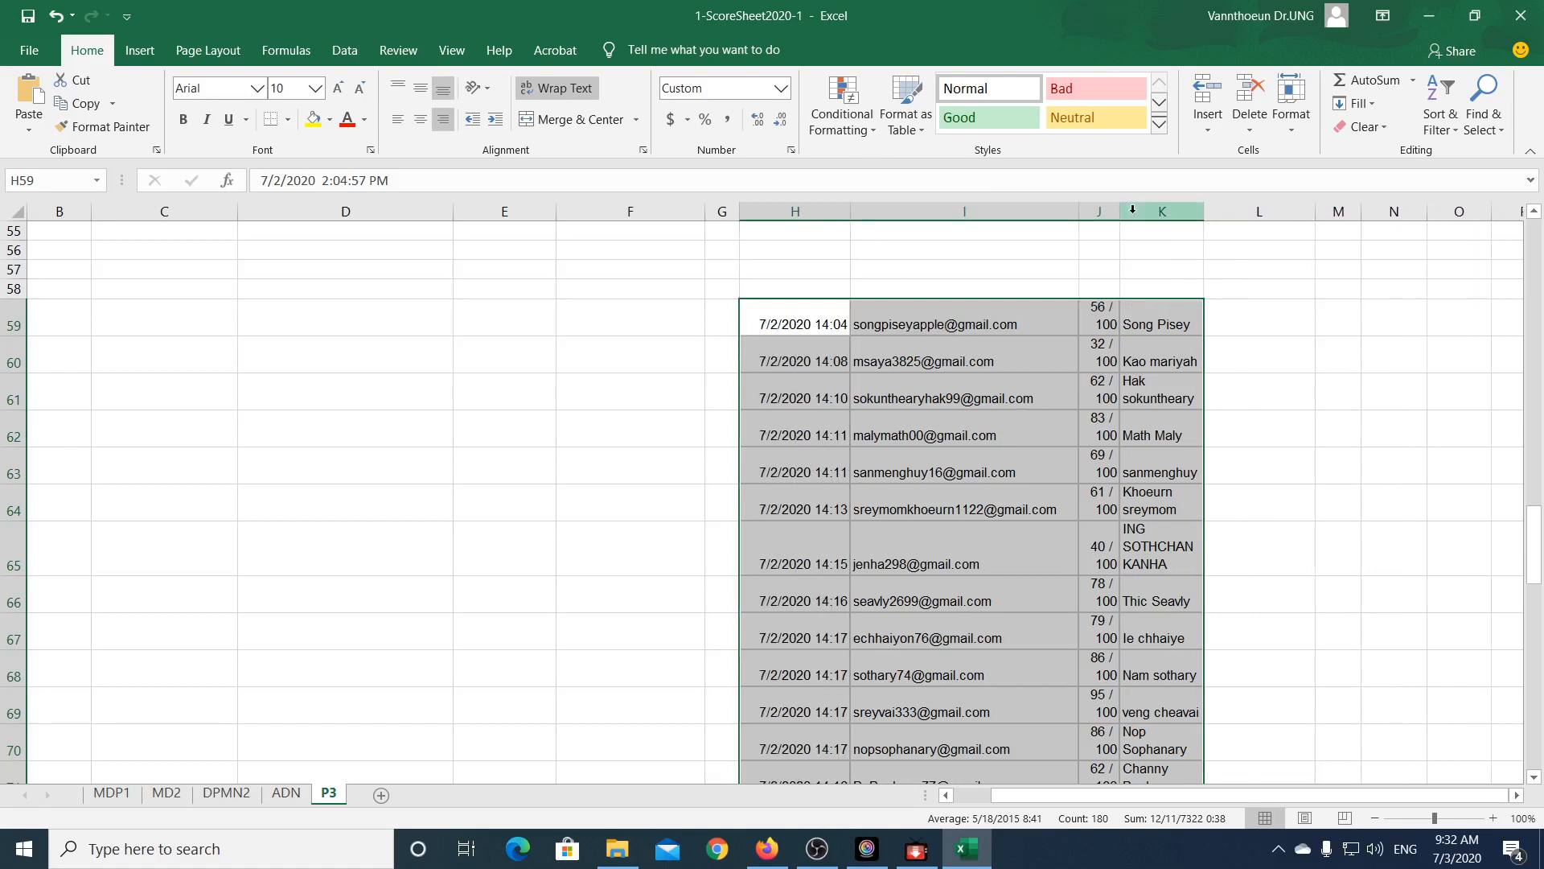
drag(1121, 211, 1276, 210)
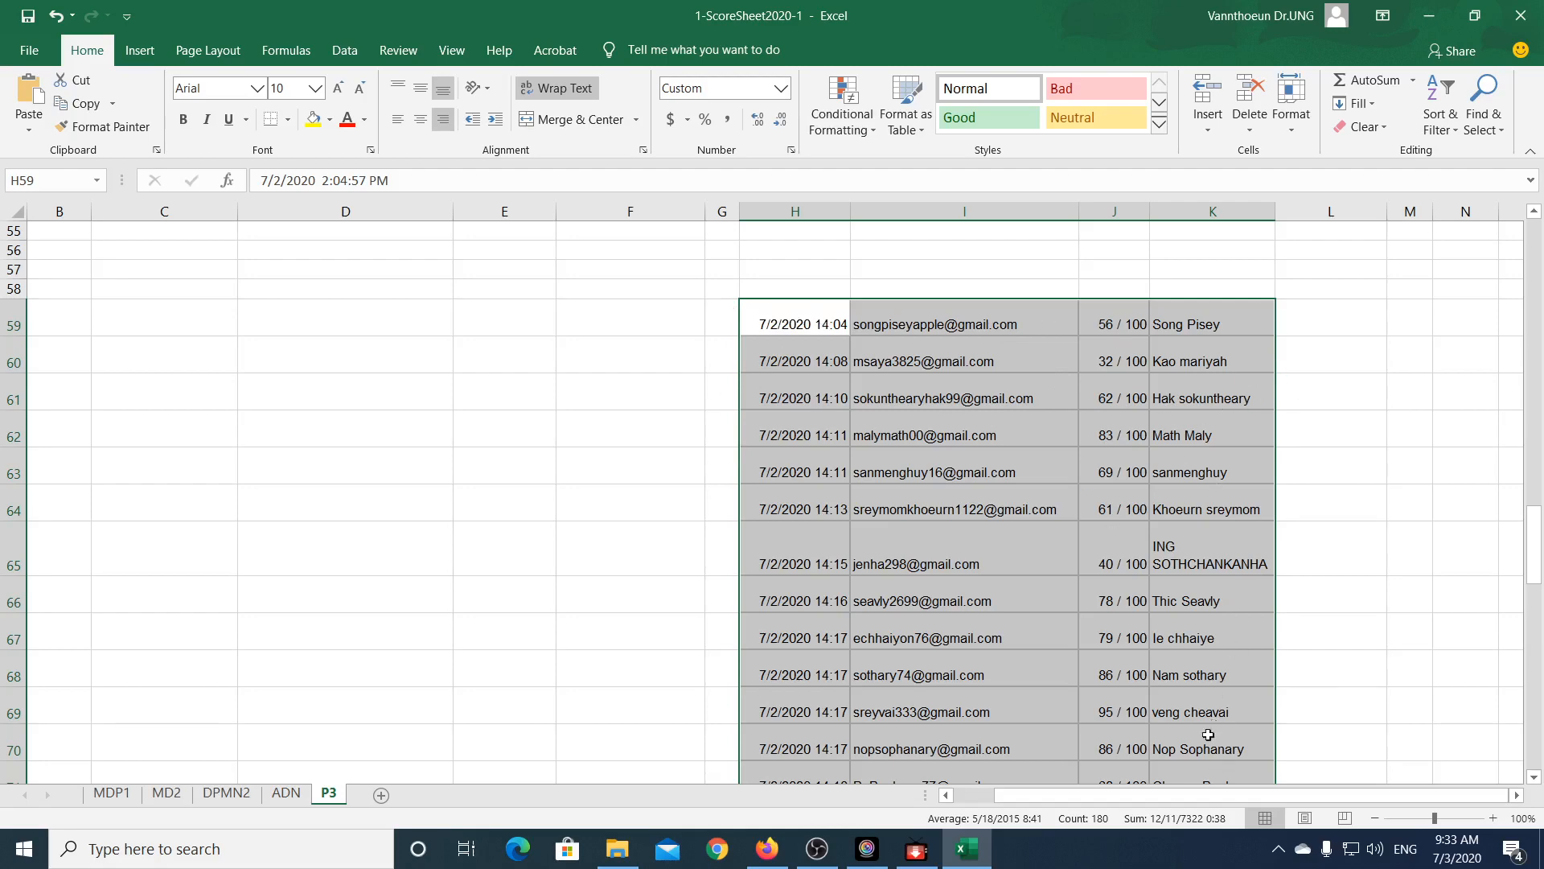
Step: Select and copy the pasted response block H59:K103
scroll(1362, 602, down, 3)
scroll(1362, 602, up, 4)
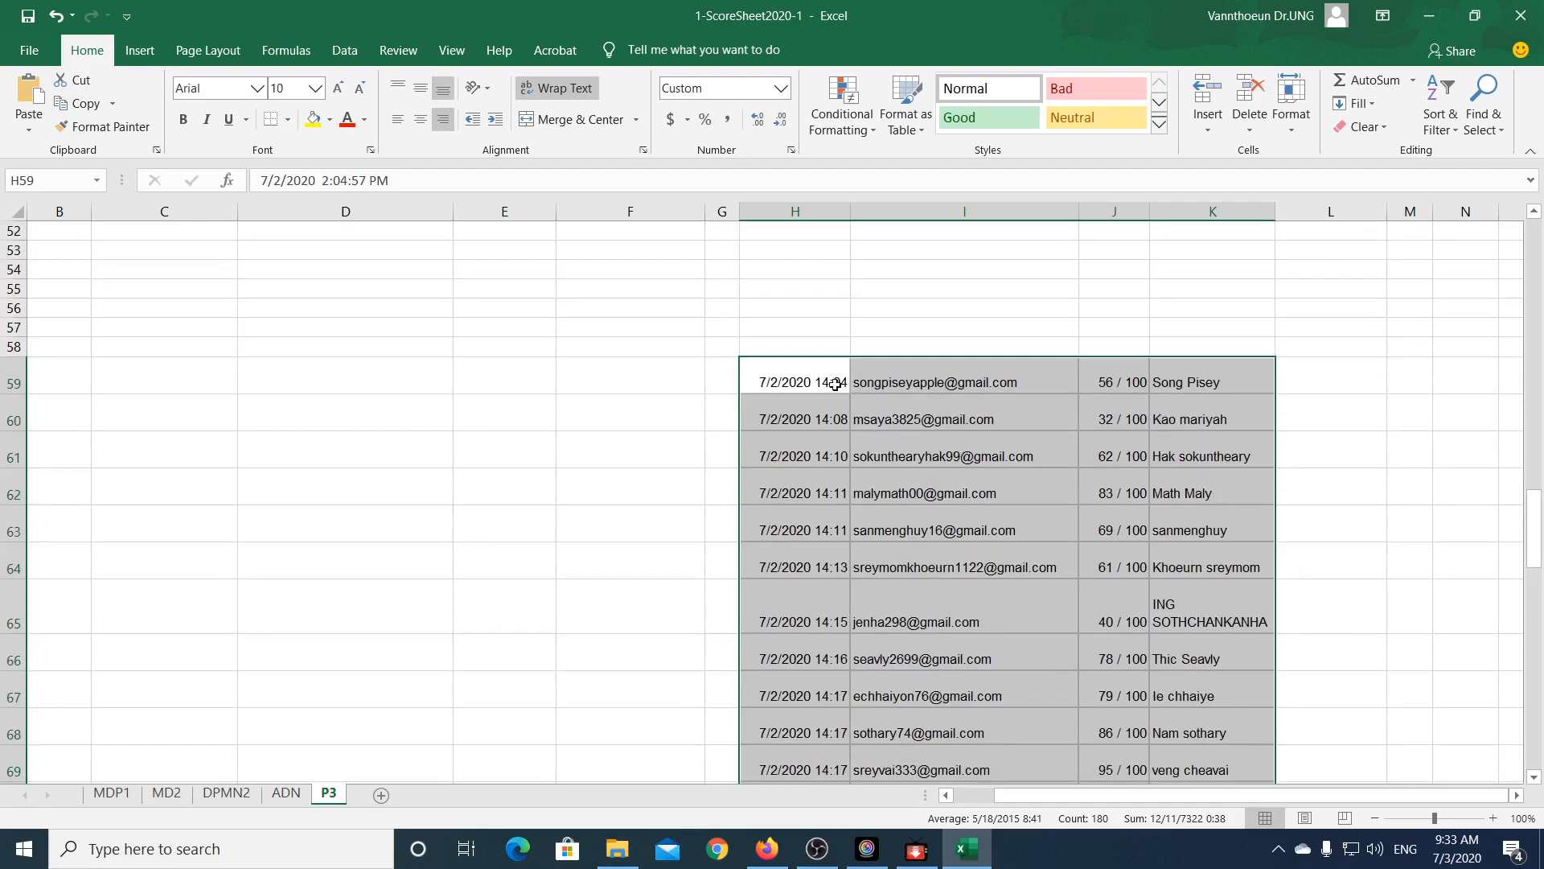
drag(840, 384, 1182, 699)
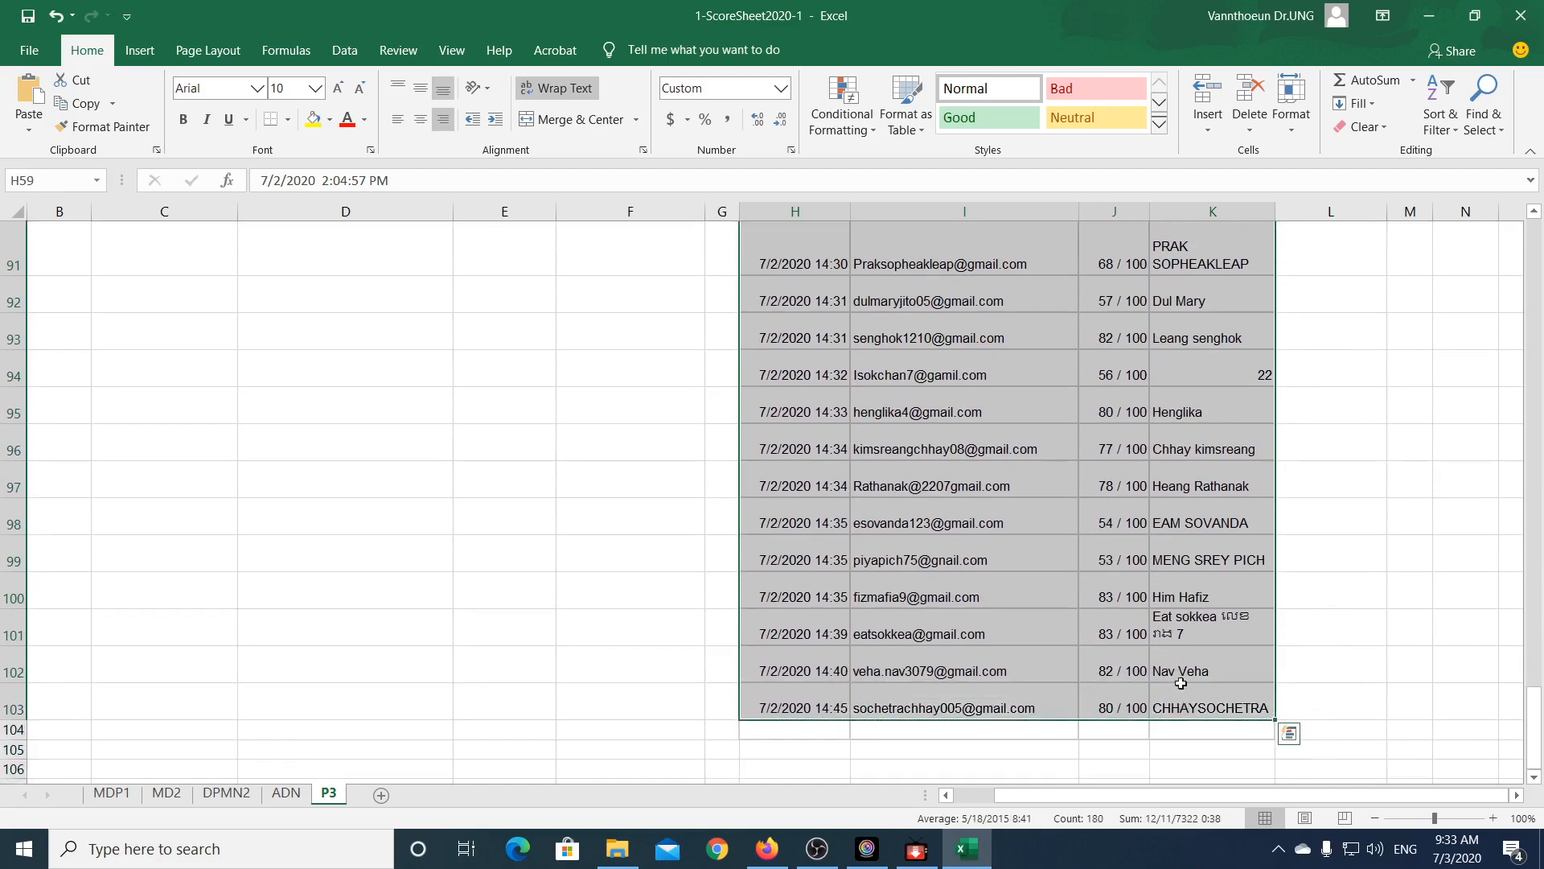
right_click(963, 298)
click(1006, 336)
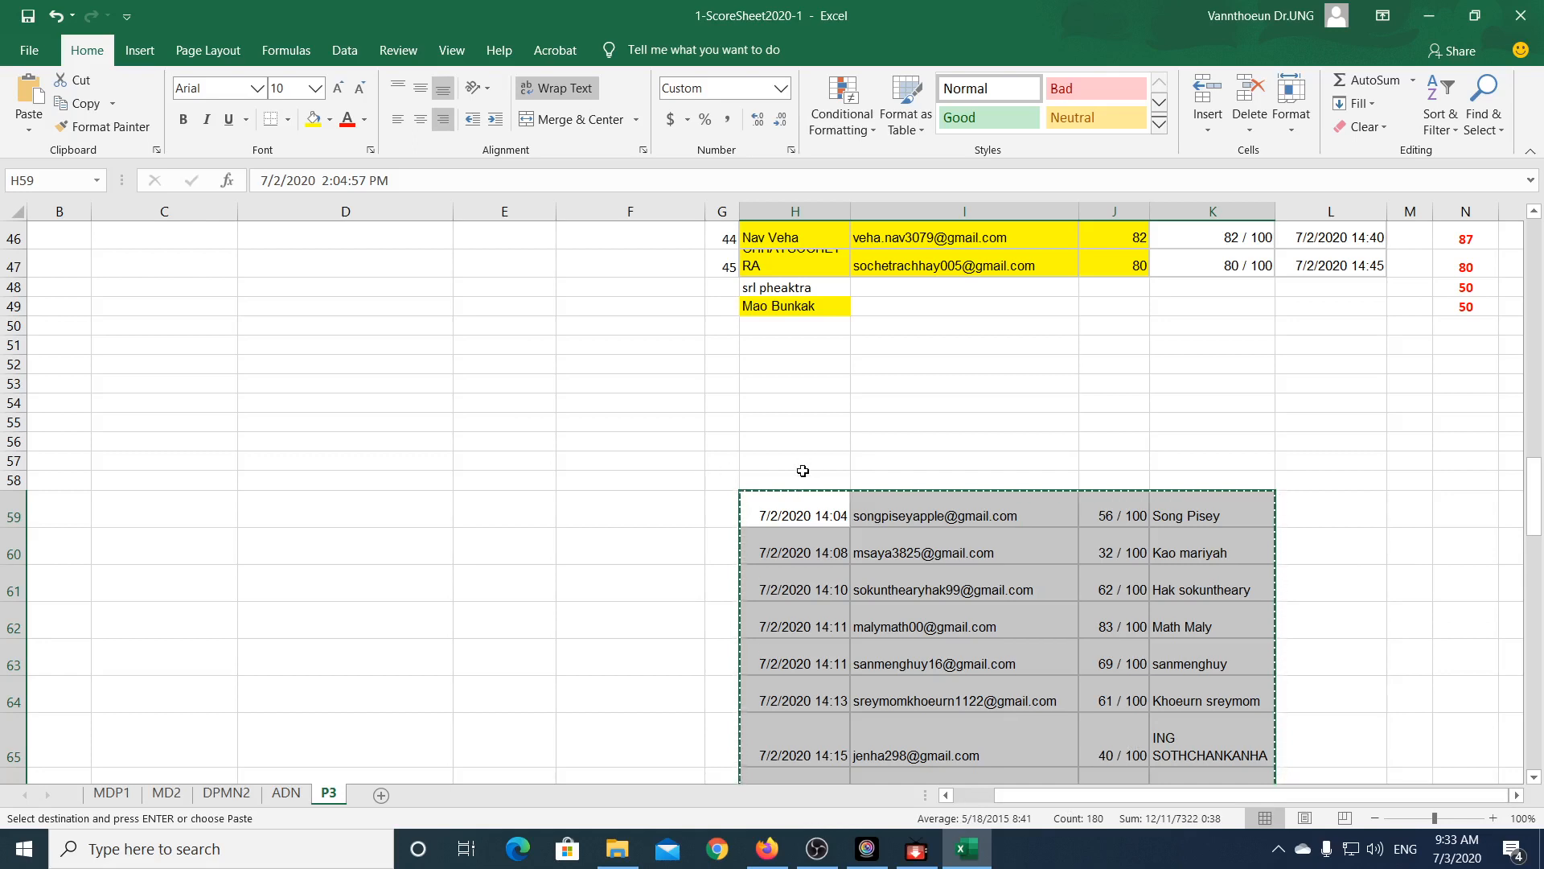
click(726, 477)
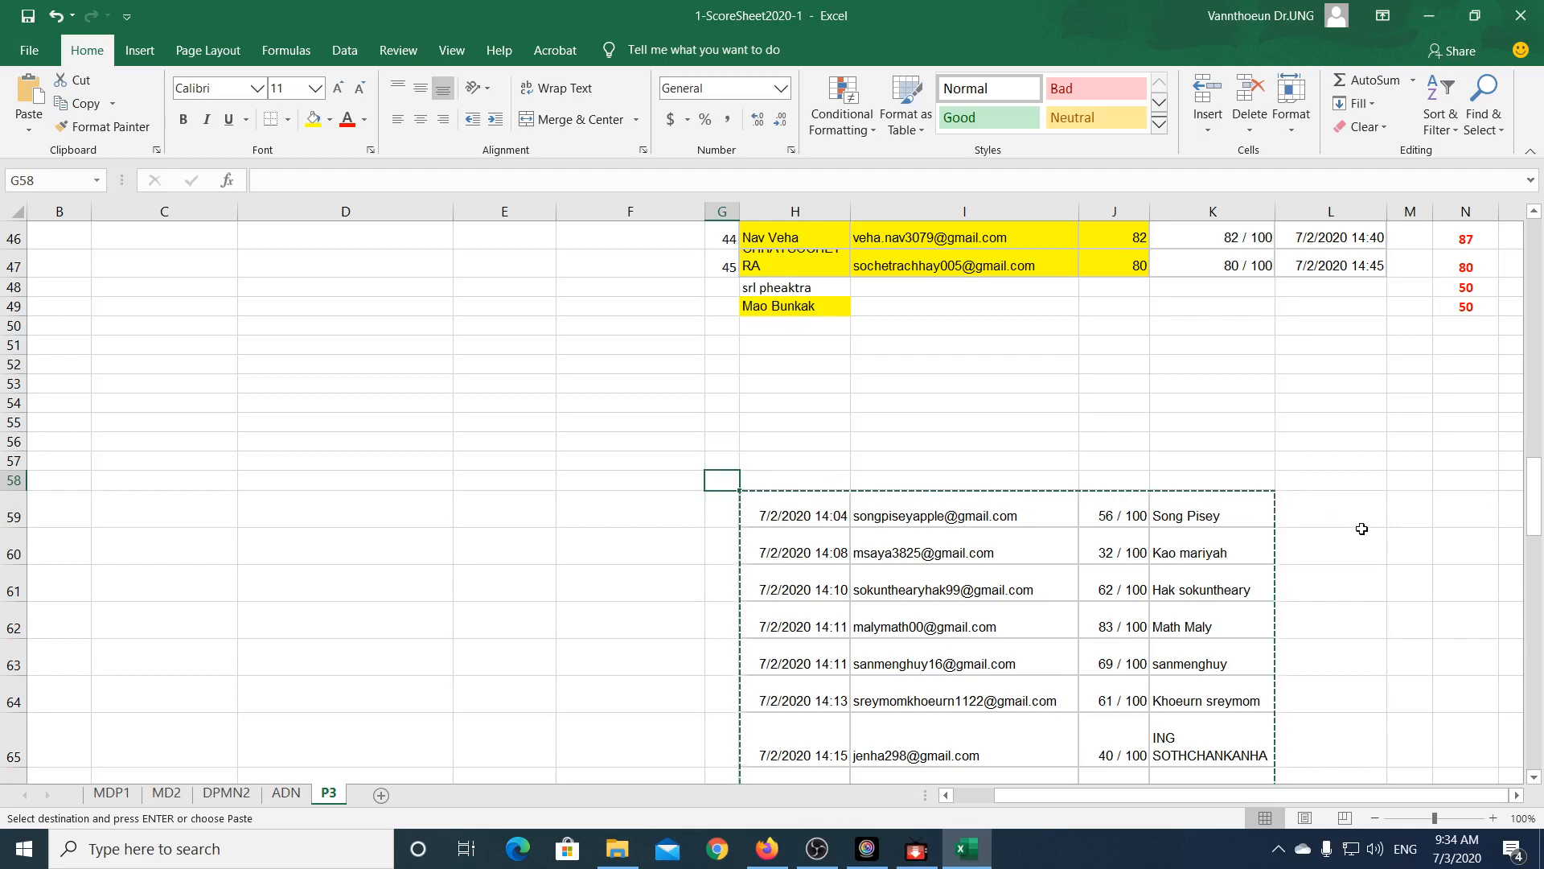
scroll(1366, 524, down, 3)
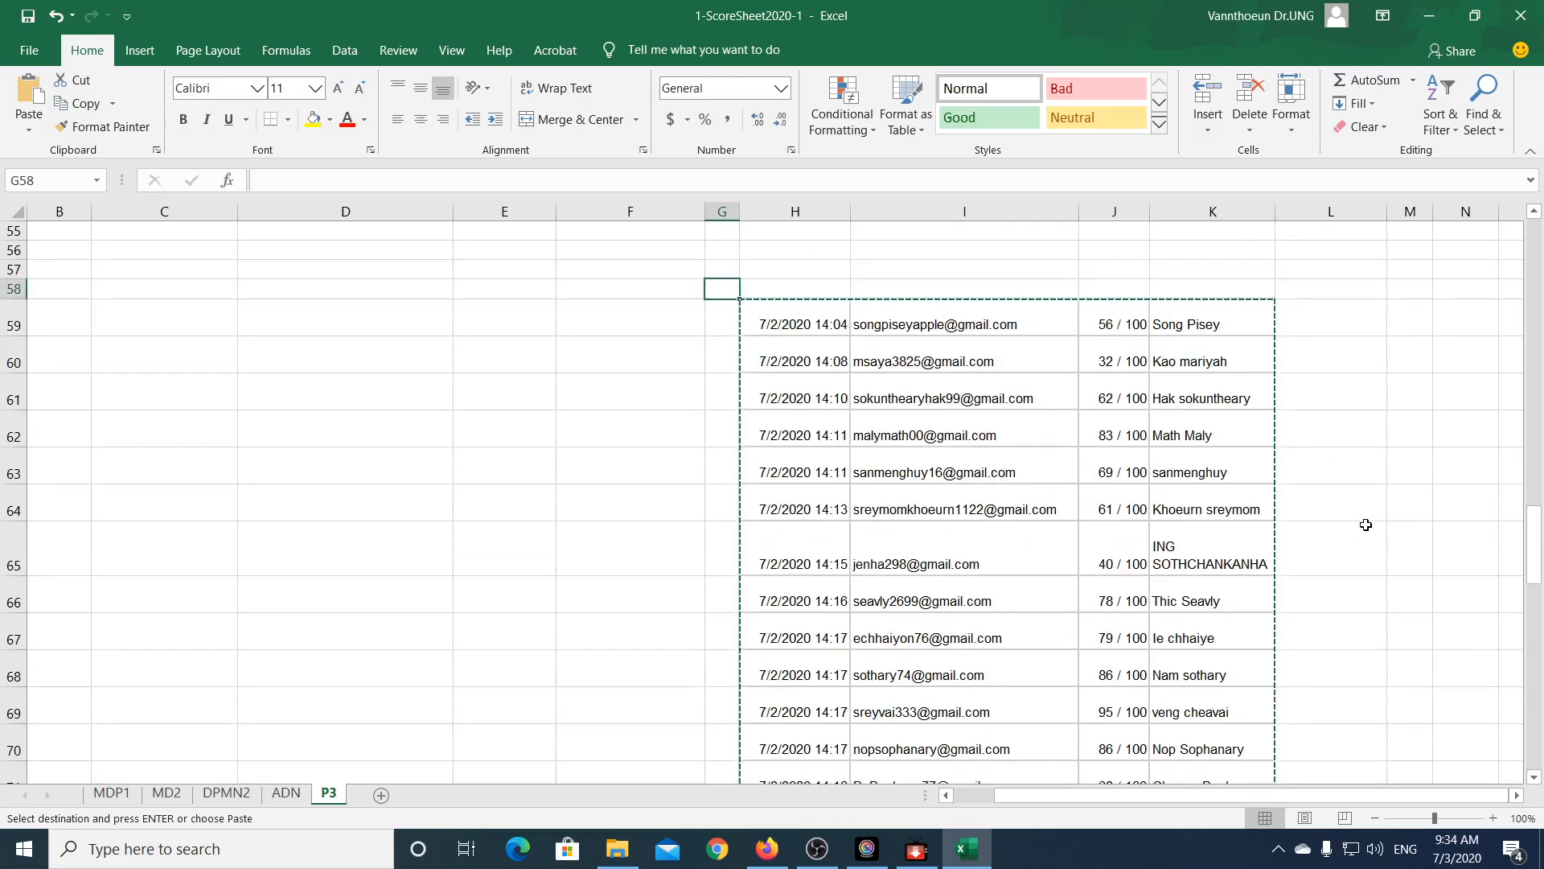
scroll(1366, 524, down, 2)
scroll(1366, 524, up, 2)
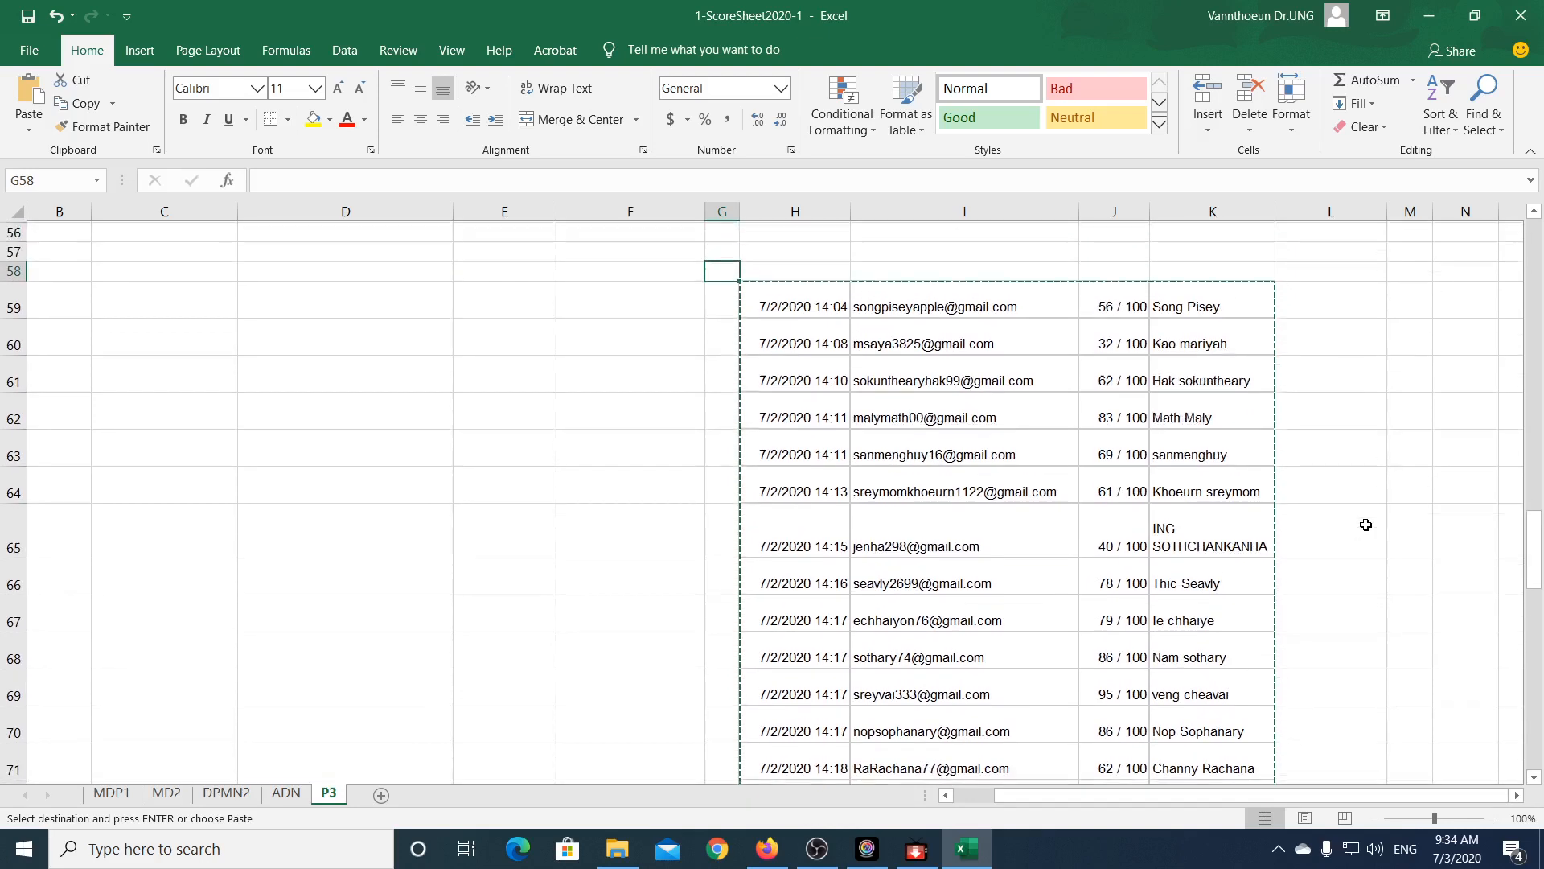